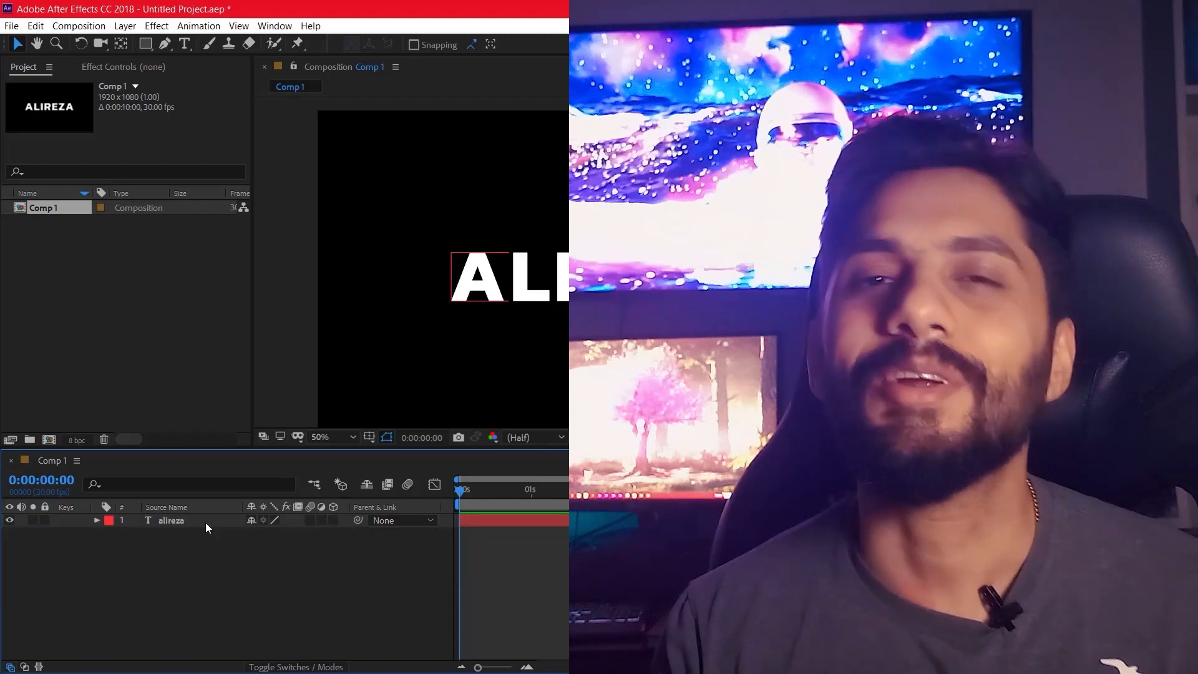
- Import pexels-annie-sta-ines-6944971.mp4 from Downloads and place it above the text layer in Comp 1
left_click(205, 522)
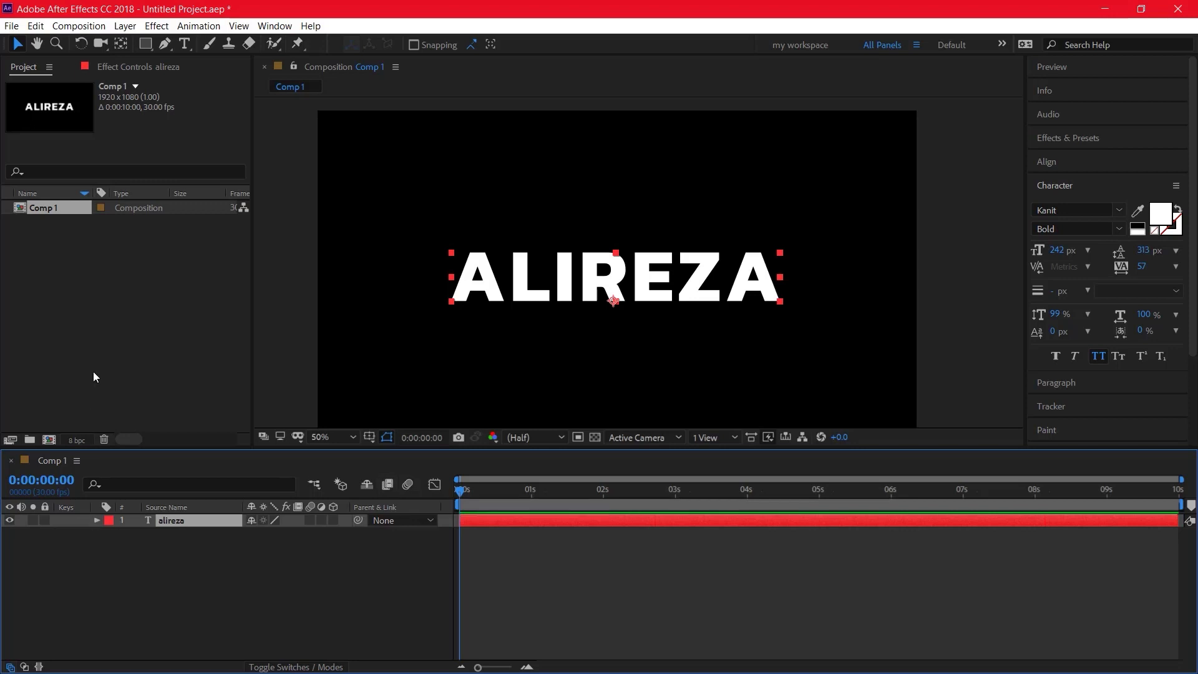
left_click(103, 333)
double_click(108, 257)
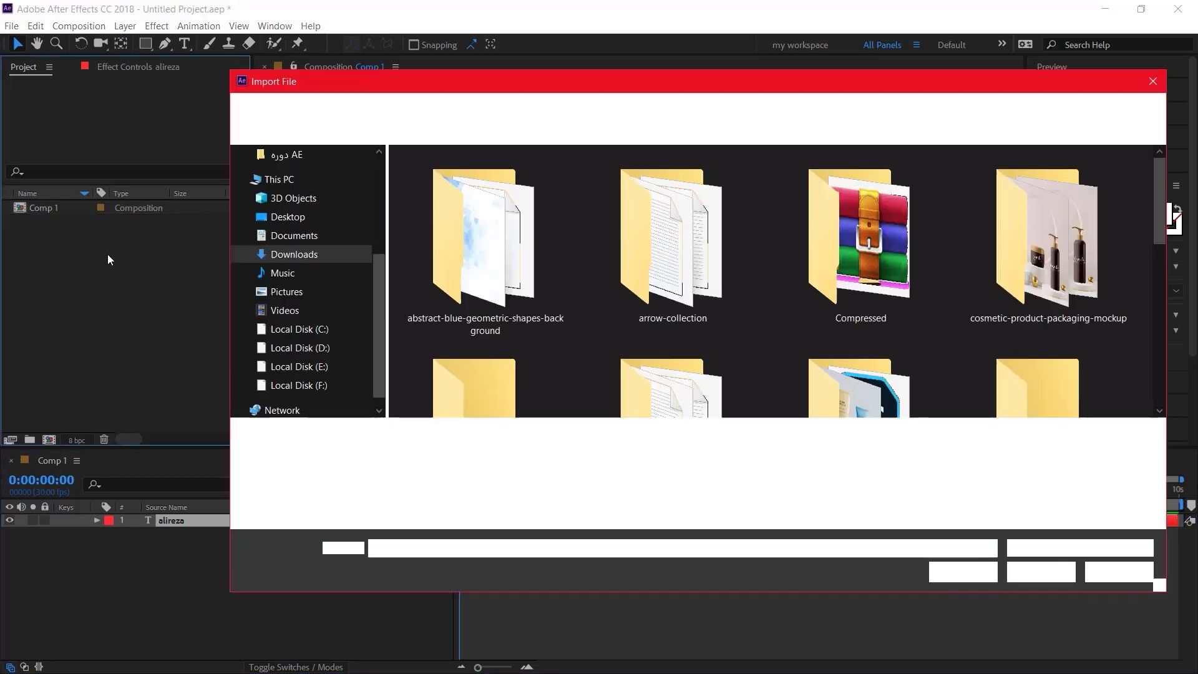
scroll(611, 258, "down", 5)
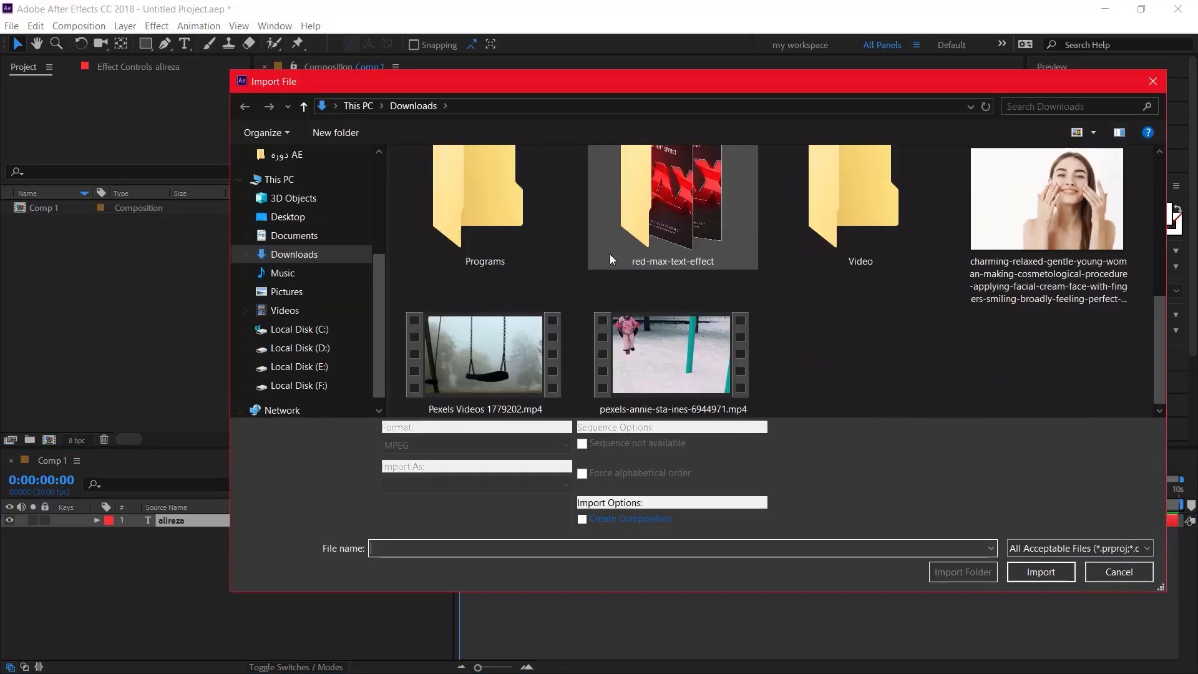
double_click(682, 373)
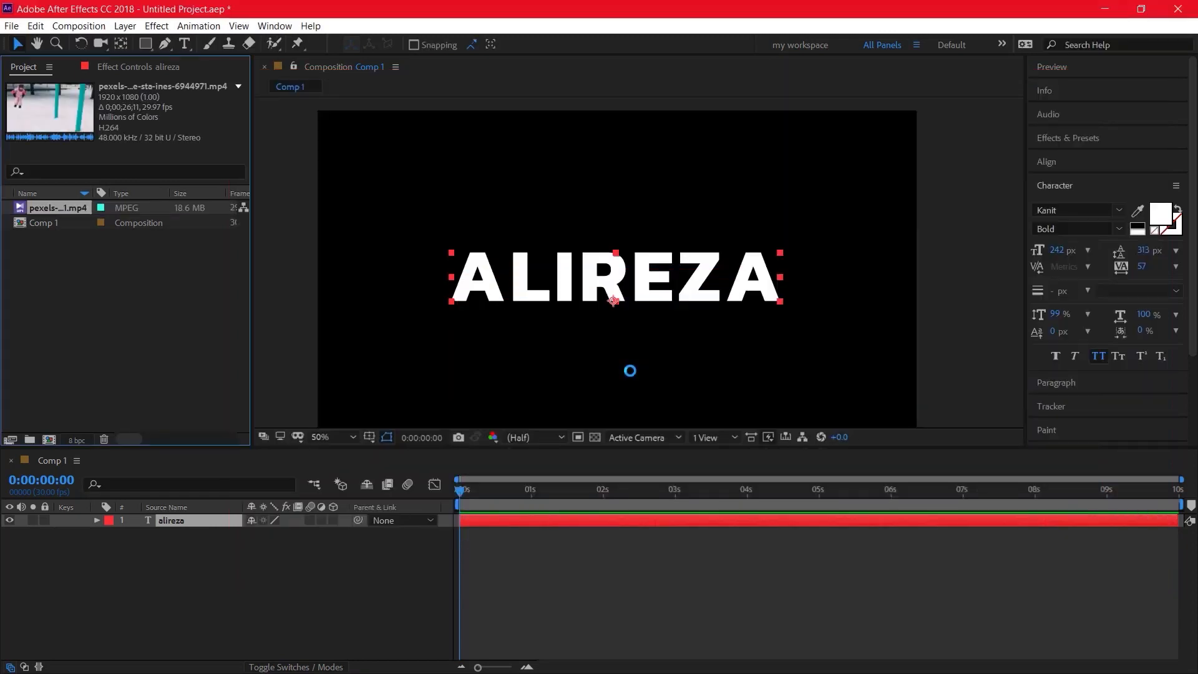
left_click_drag(62, 208, 166, 519)
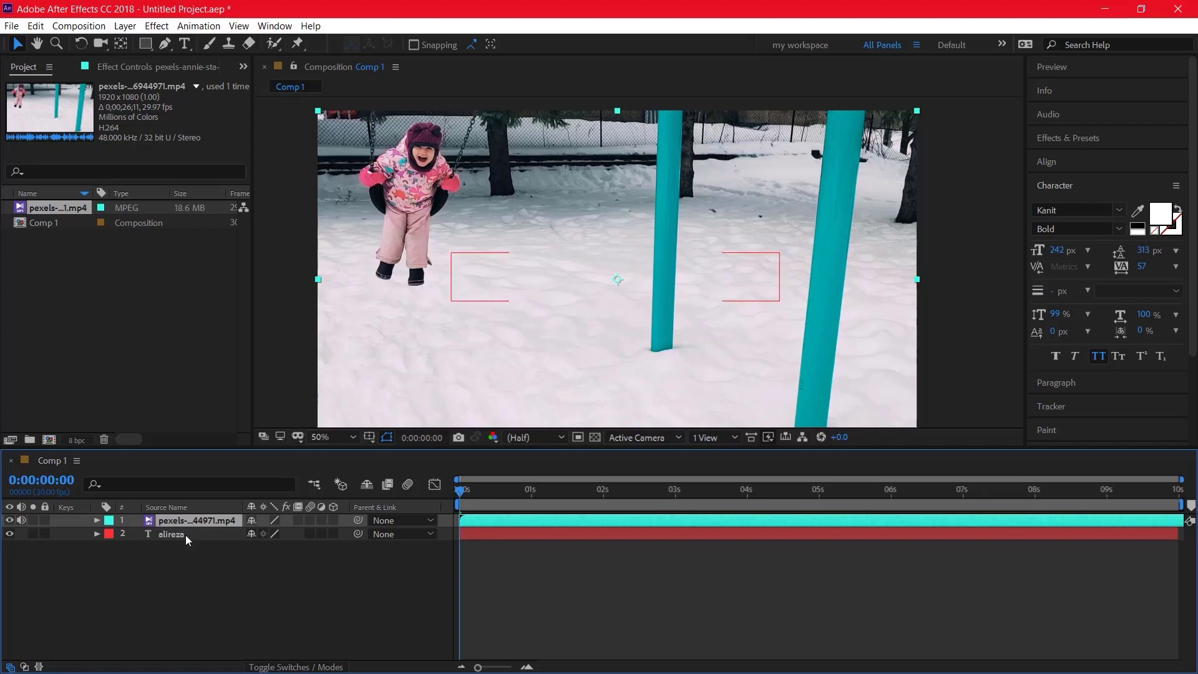
- Move the text layer above the video layer and back beneath it to compare the stacking order
left_click(183, 537)
left_click_drag(183, 538, 185, 515)
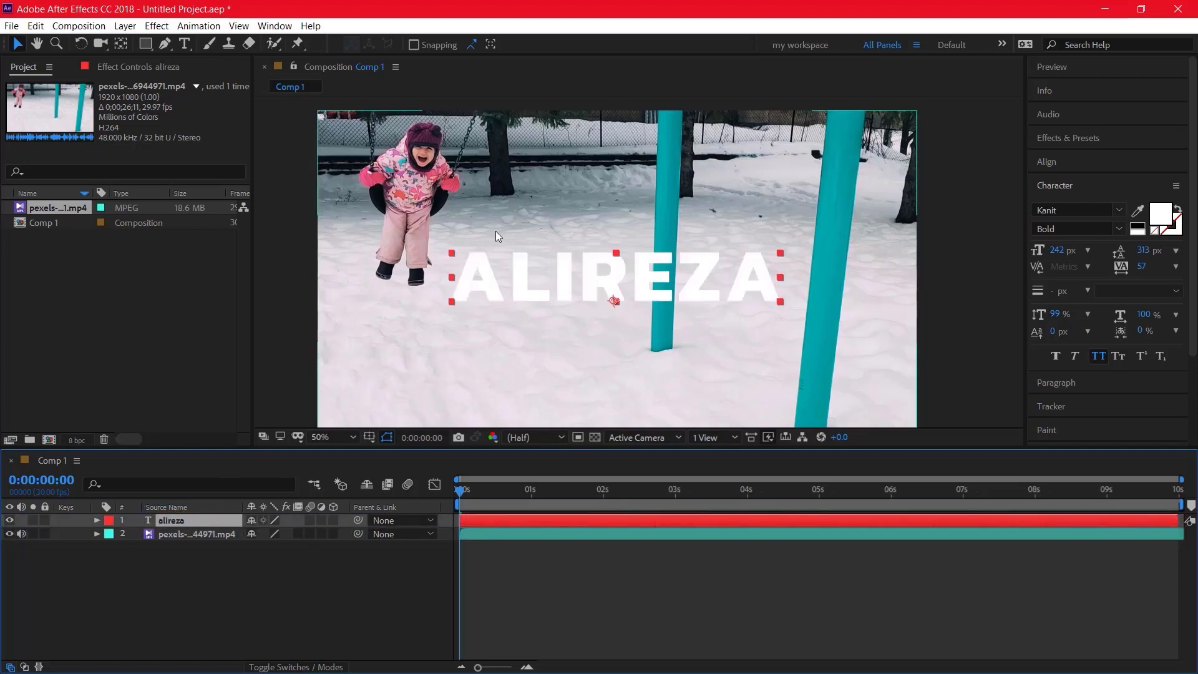
left_click_drag(185, 524, 174, 555)
left_click(183, 518)
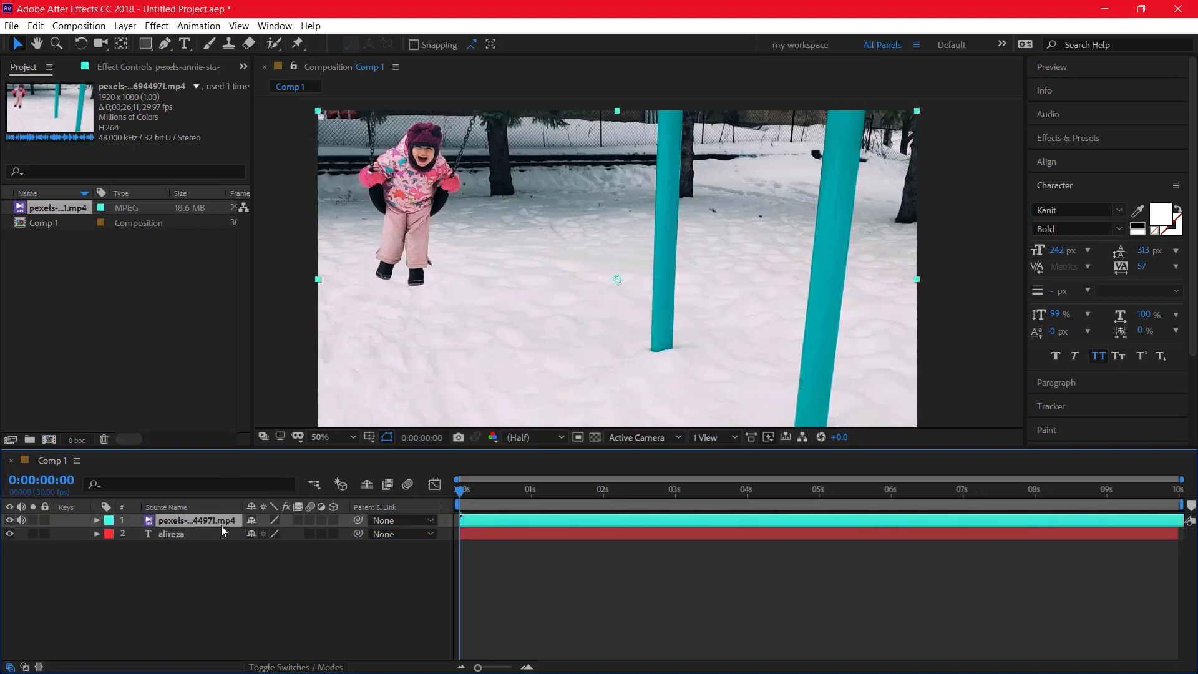
- Mark the text layer as shy and hide the shy layers from the timeline
left_click(252, 534)
left_click(368, 484)
- Enable time remapping on the video layer and add a Time Remap keyframe at 0:00:03:16
key("space")
left_click_drag(565, 491, 712, 508)
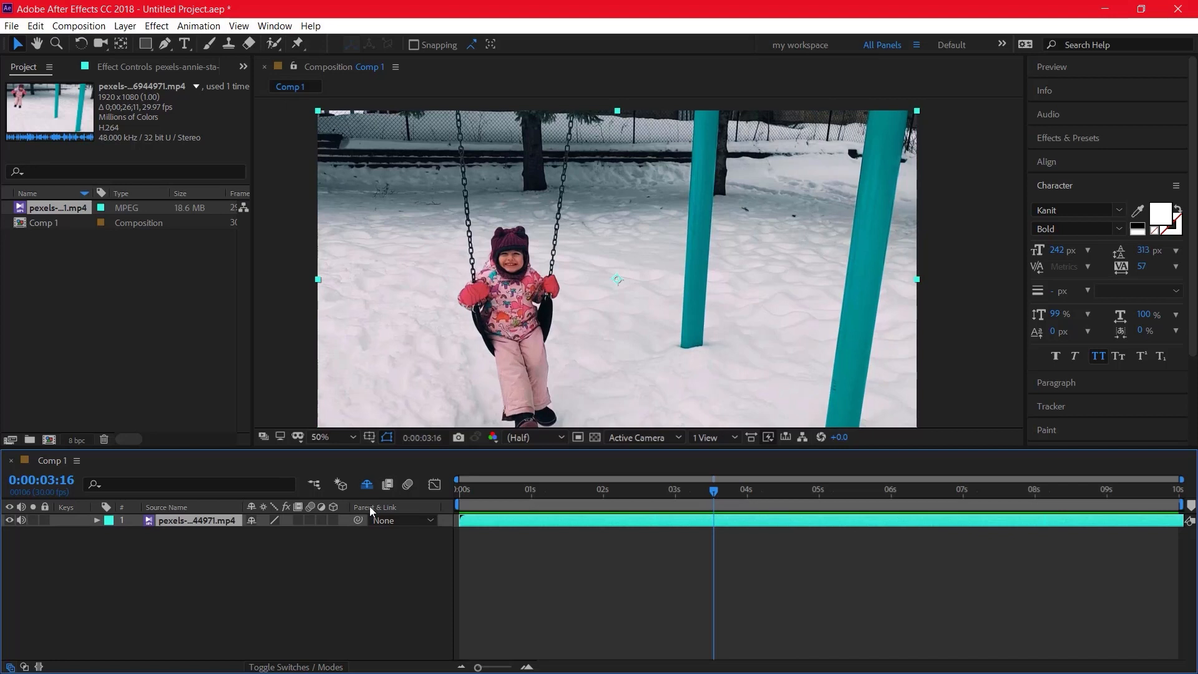
right_click(694, 520)
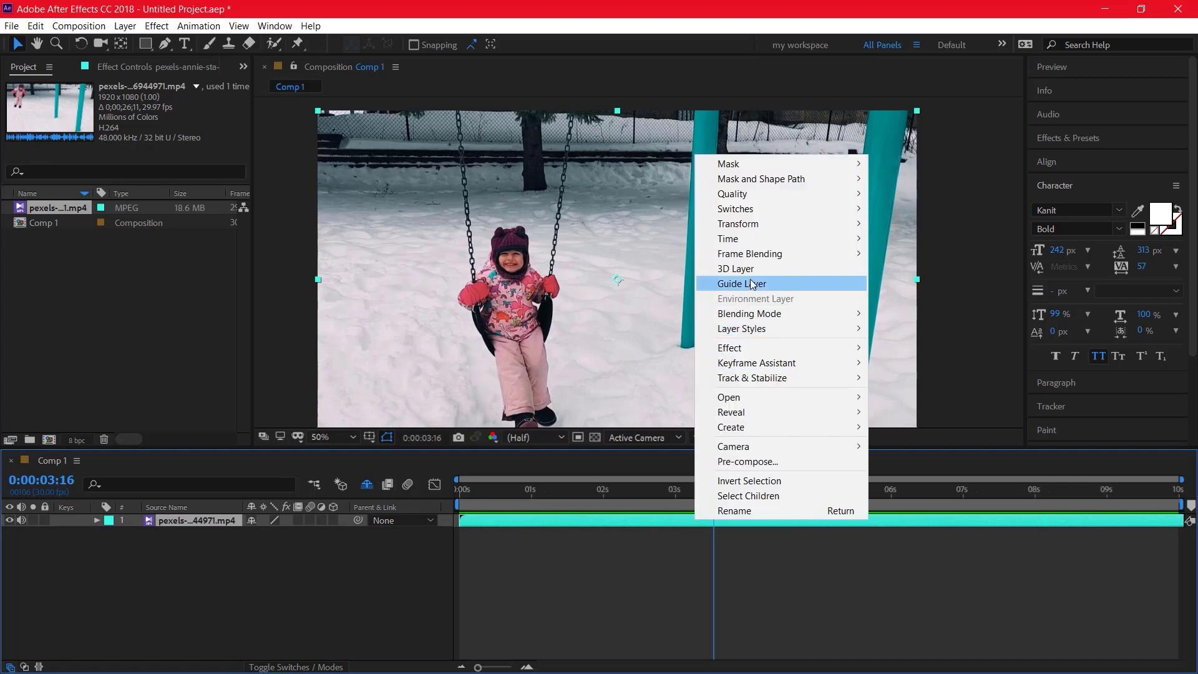
mouse_move(754, 238)
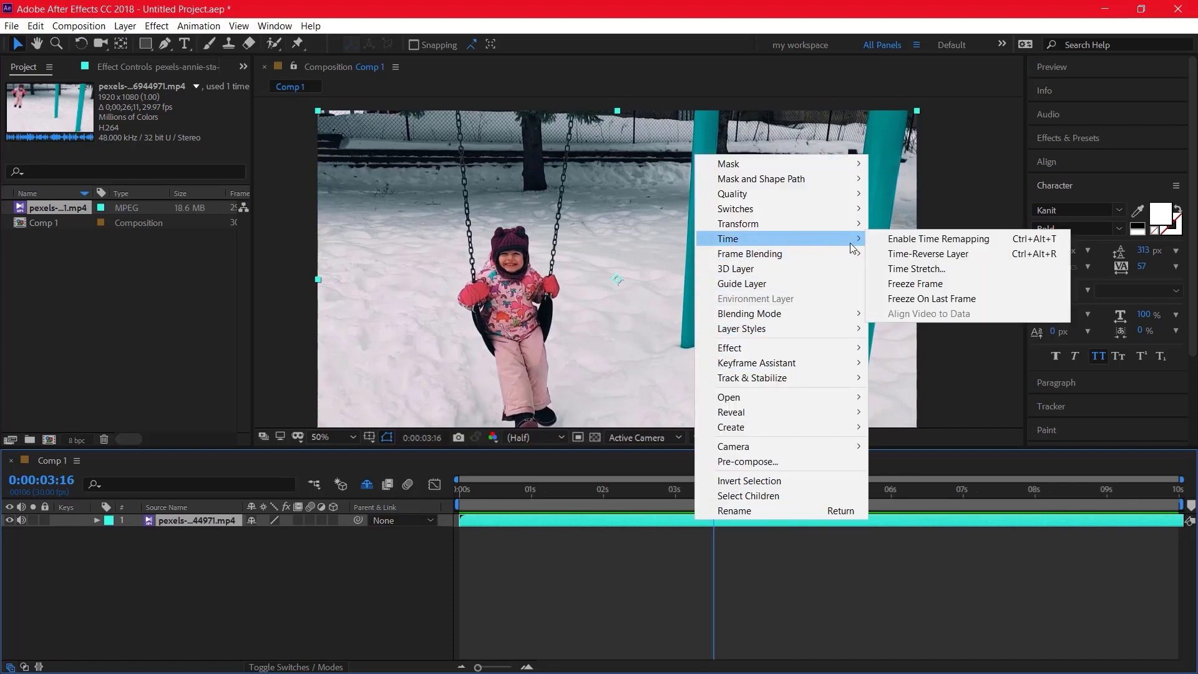
left_click(913, 240)
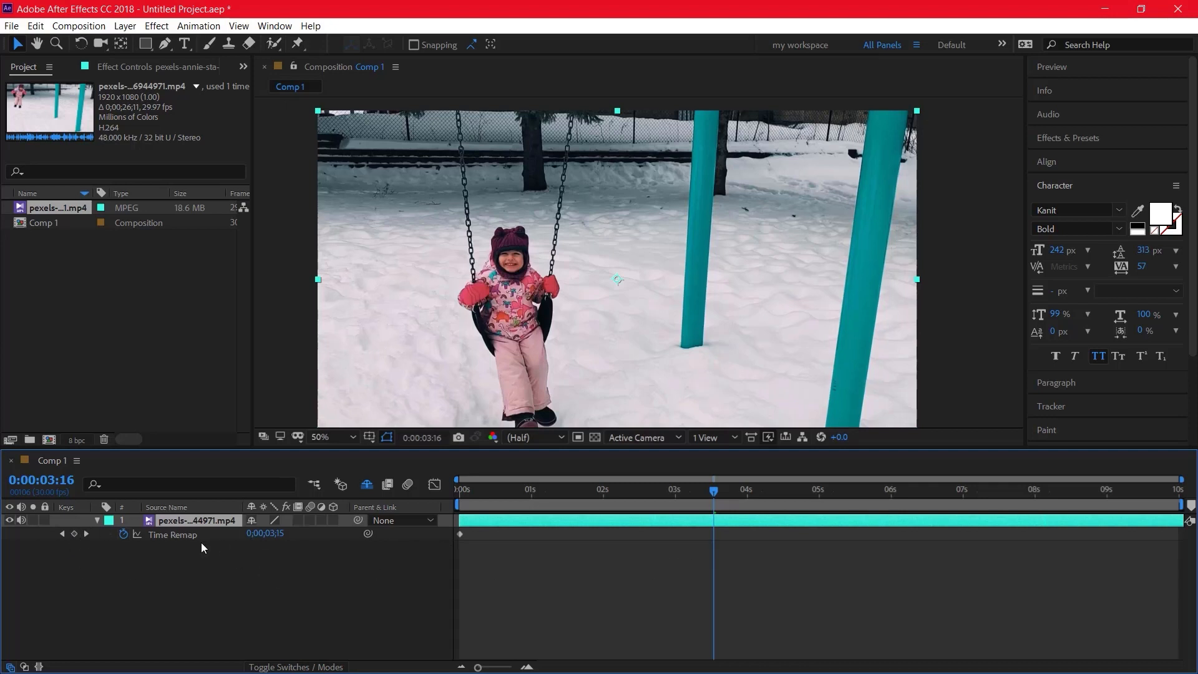
left_click(74, 533)
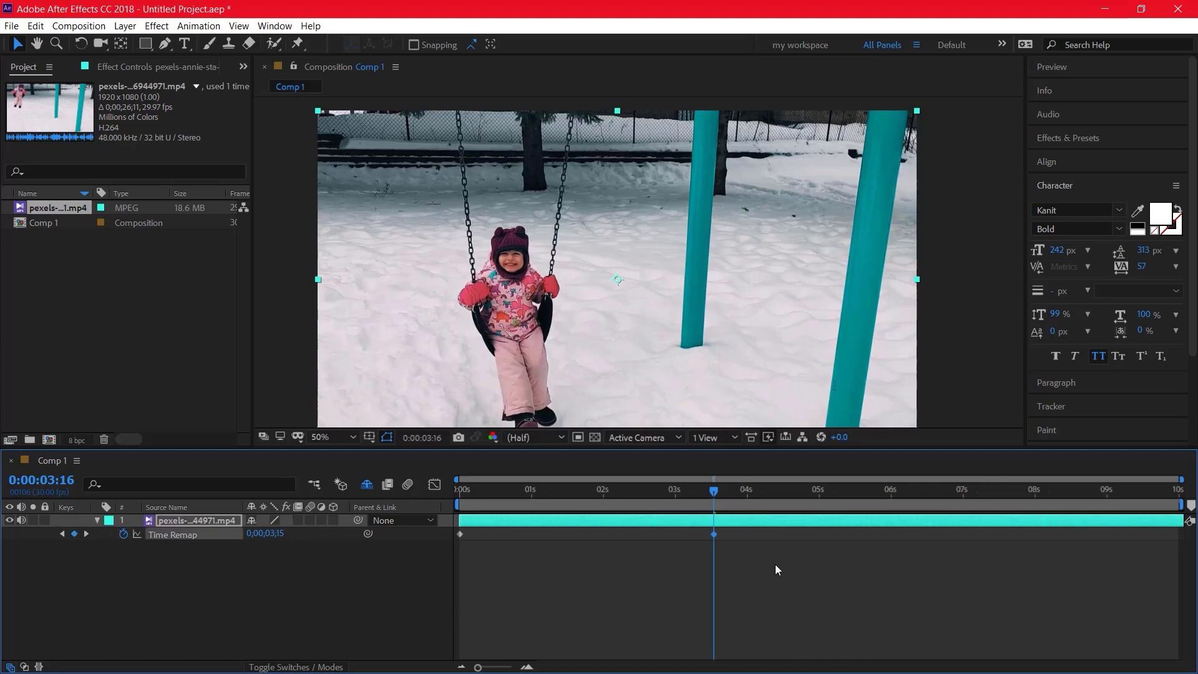
- Add another Time Remap keyframe to the video layer at 0:00:04:15
left_click(780, 495)
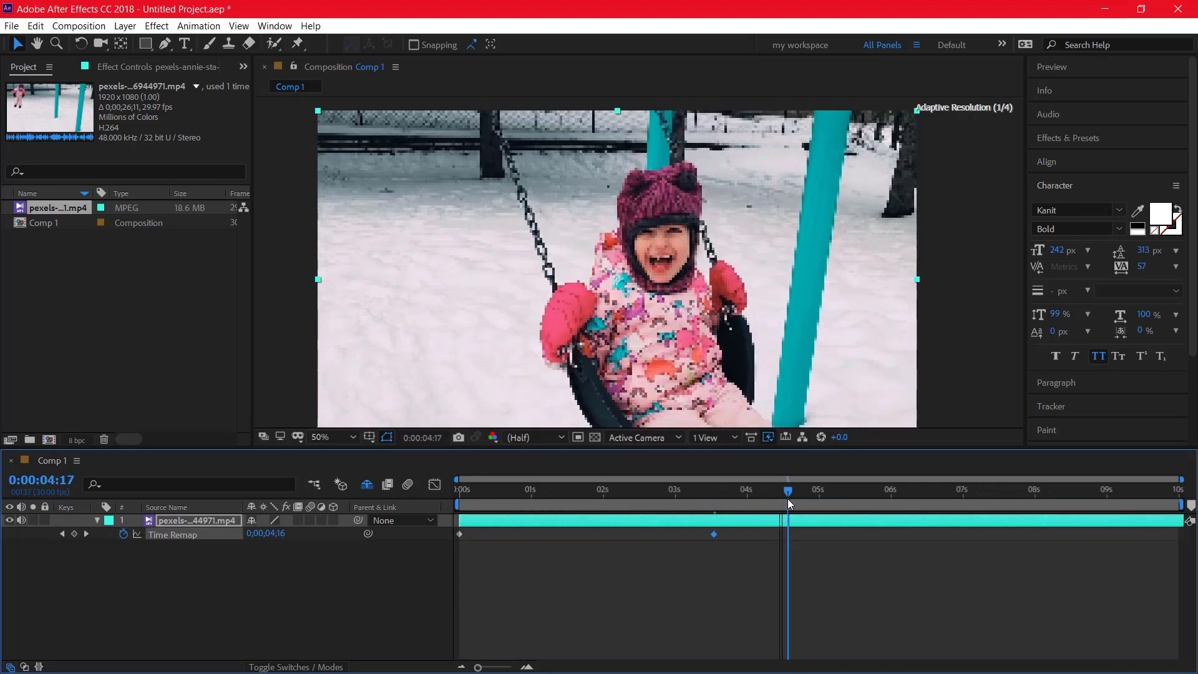
left_click(783, 495)
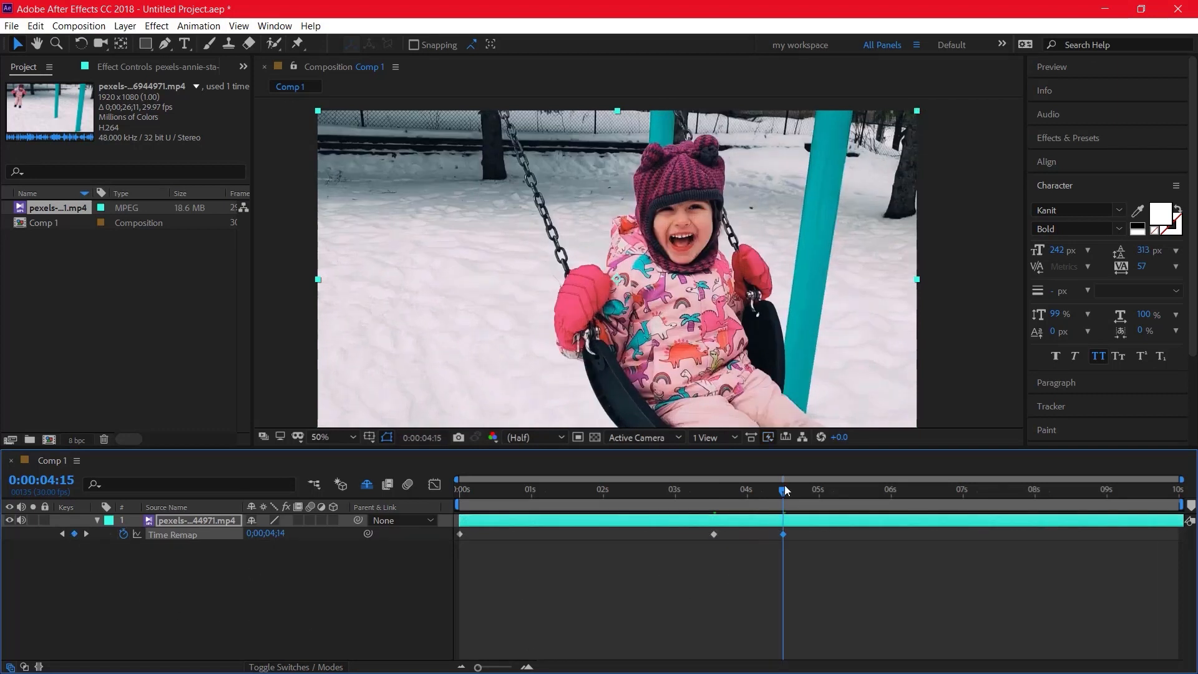
left_click_drag(786, 490, 713, 496)
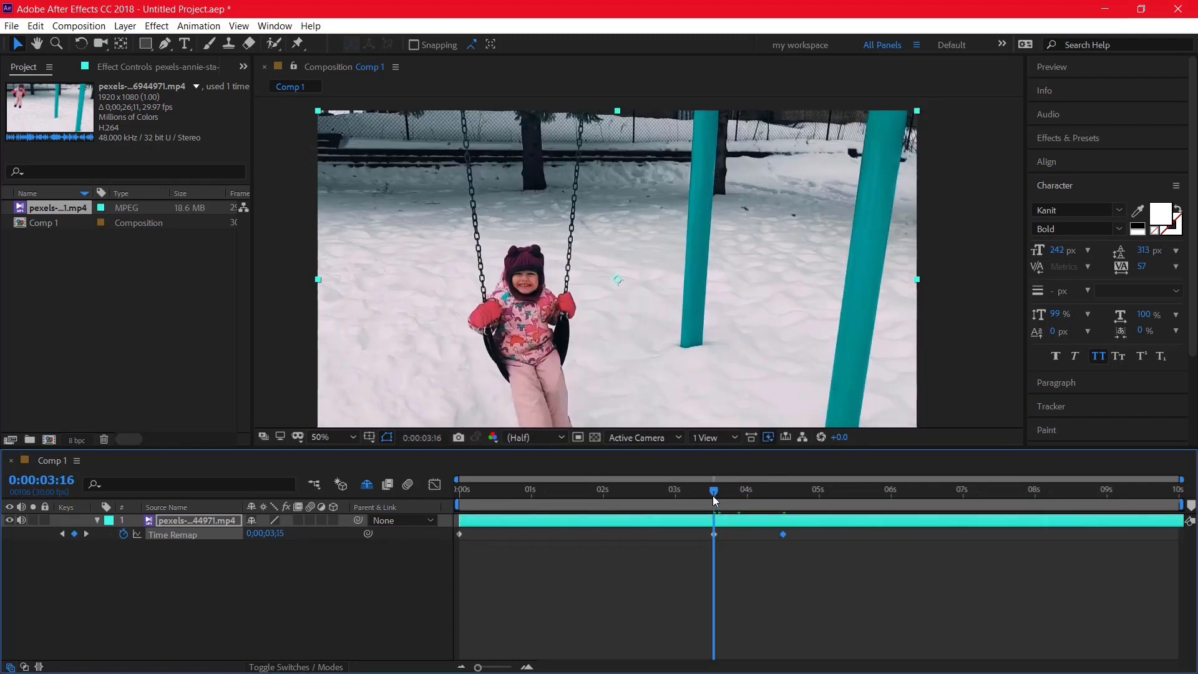
- Slow the segment after the 0:00:03:16 keyframe by moving the last Time Remap keyframe to just before 7 seconds
left_click_drag(713, 495, 829, 534)
left_click(784, 544)
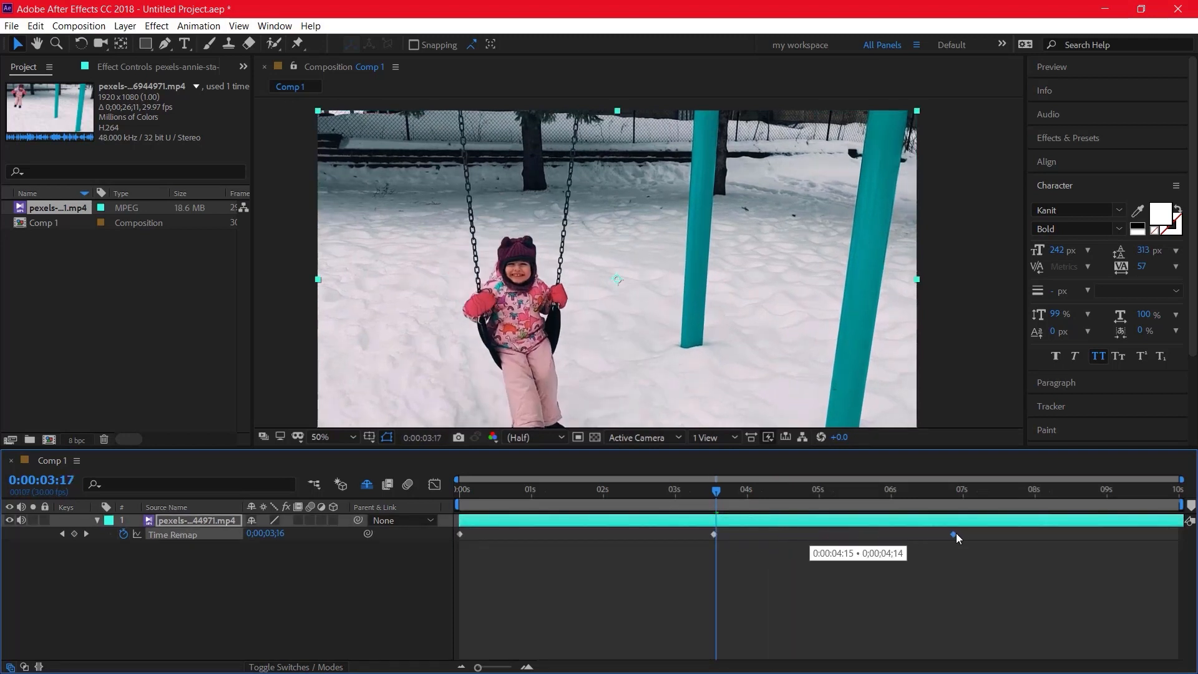
left_click_drag(960, 533, 960, 533)
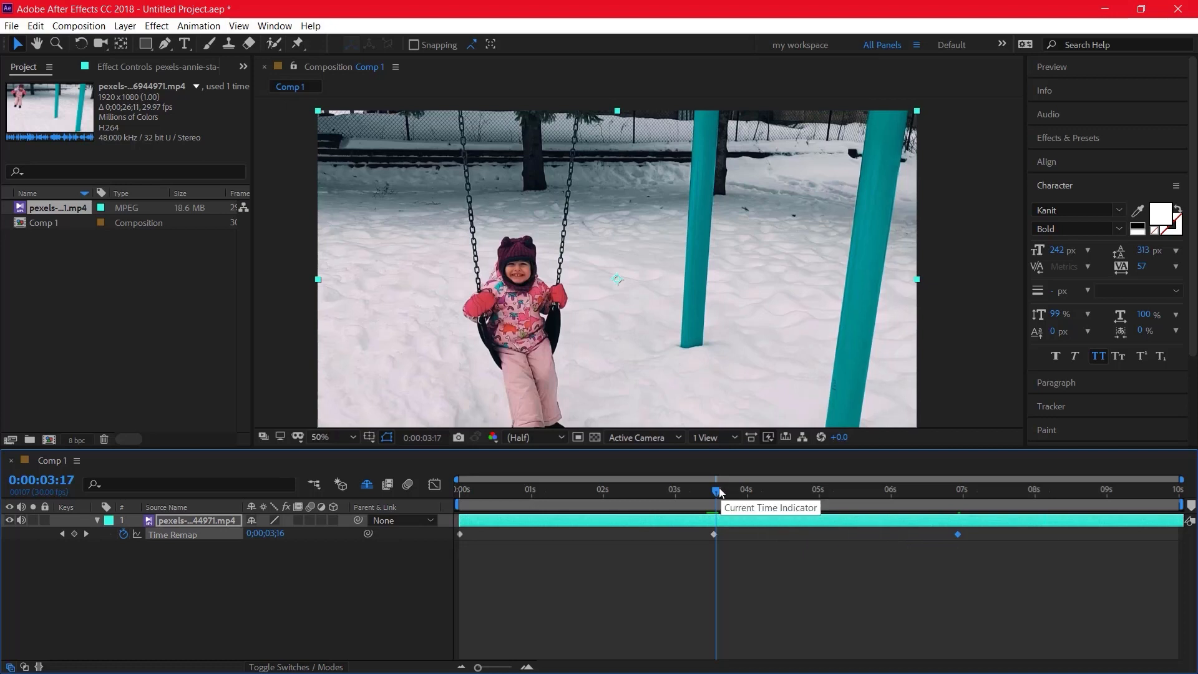
- Play the composition from the start and from around 3 seconds to examine the motion in the slowed section
left_click_drag(718, 488, 512, 496)
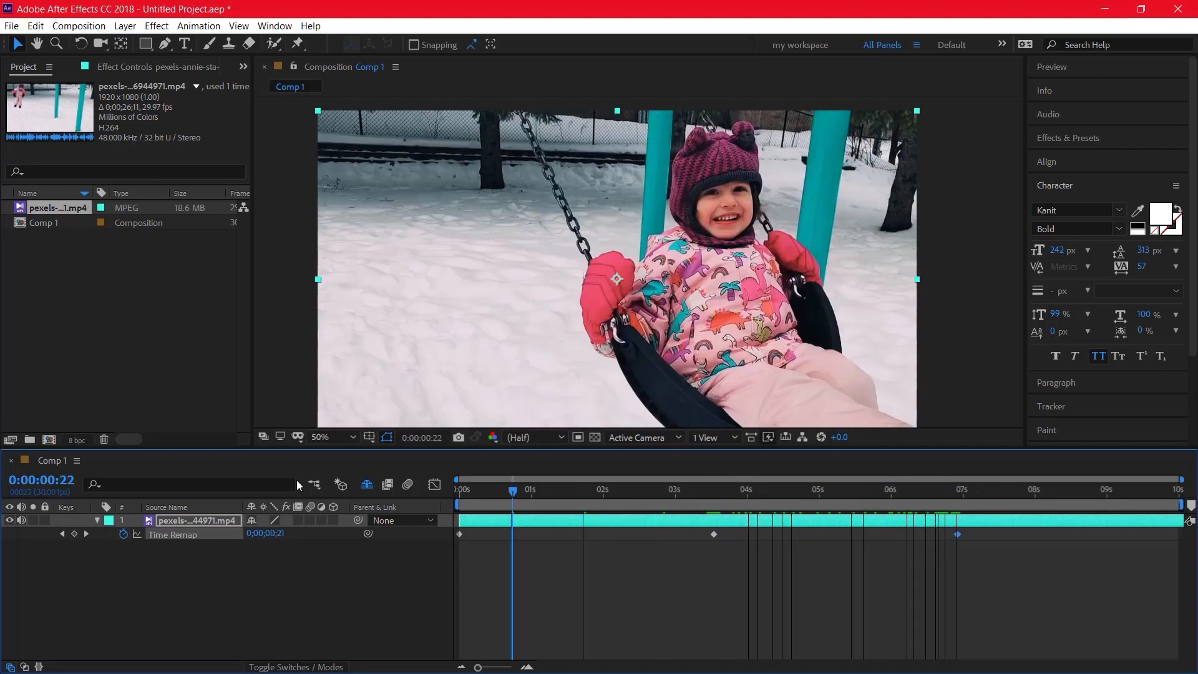
key("Home")
key("space")
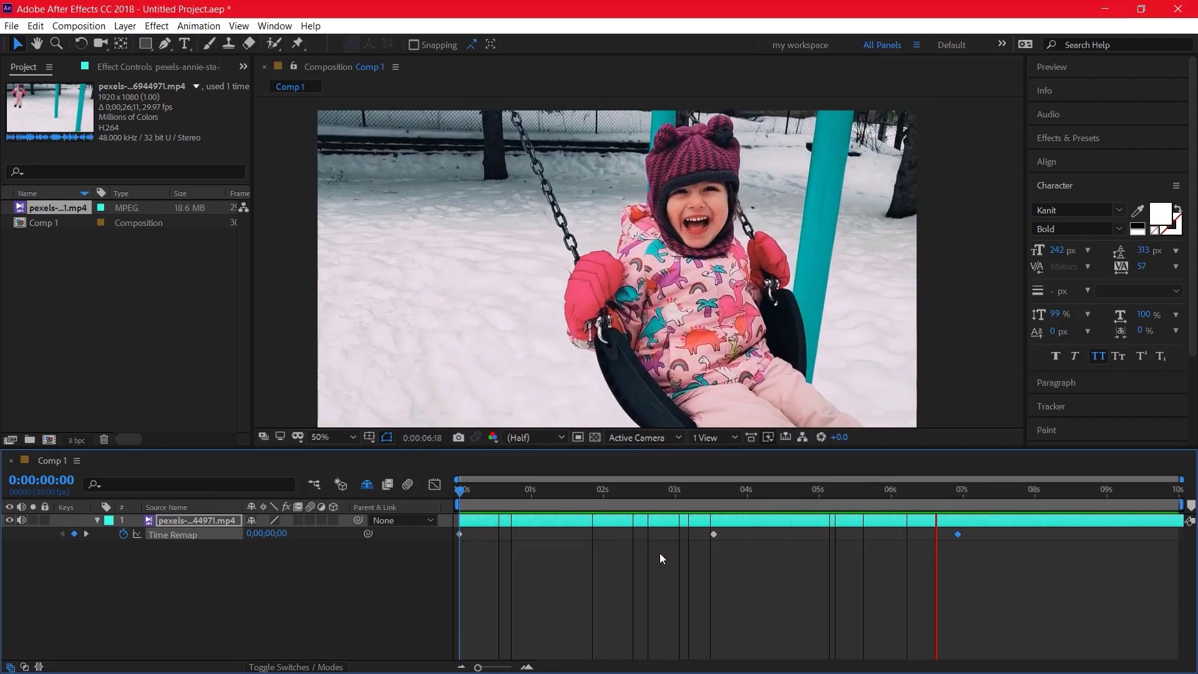
left_click(683, 492)
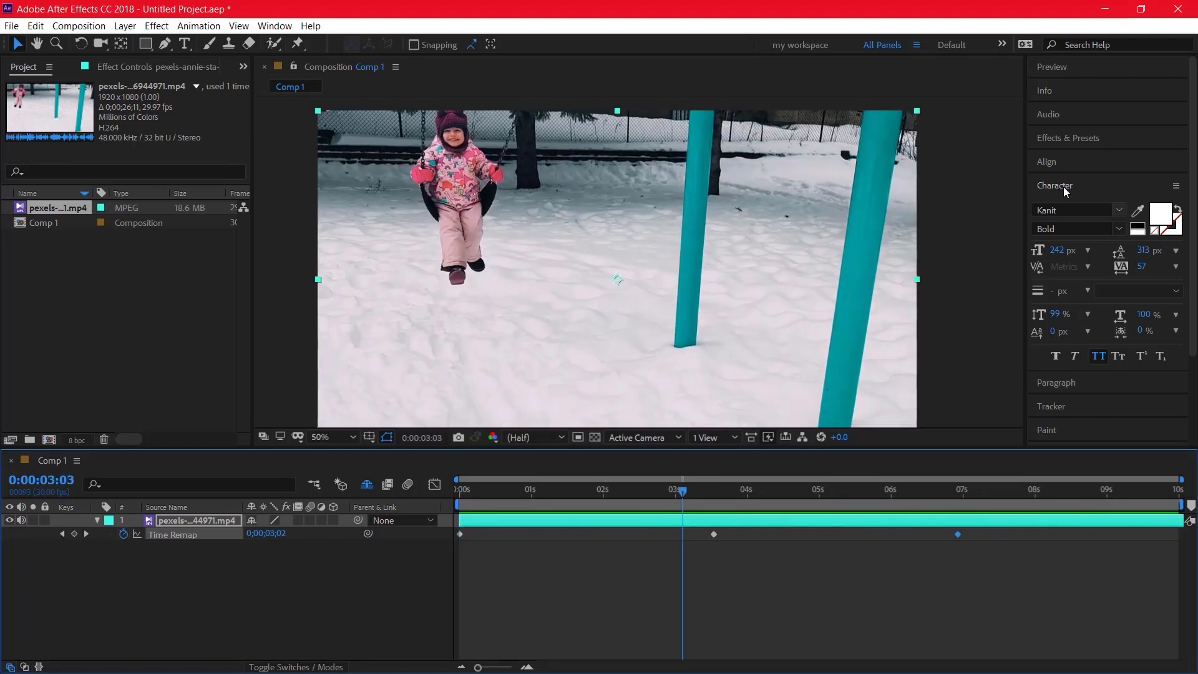
left_click(1079, 183)
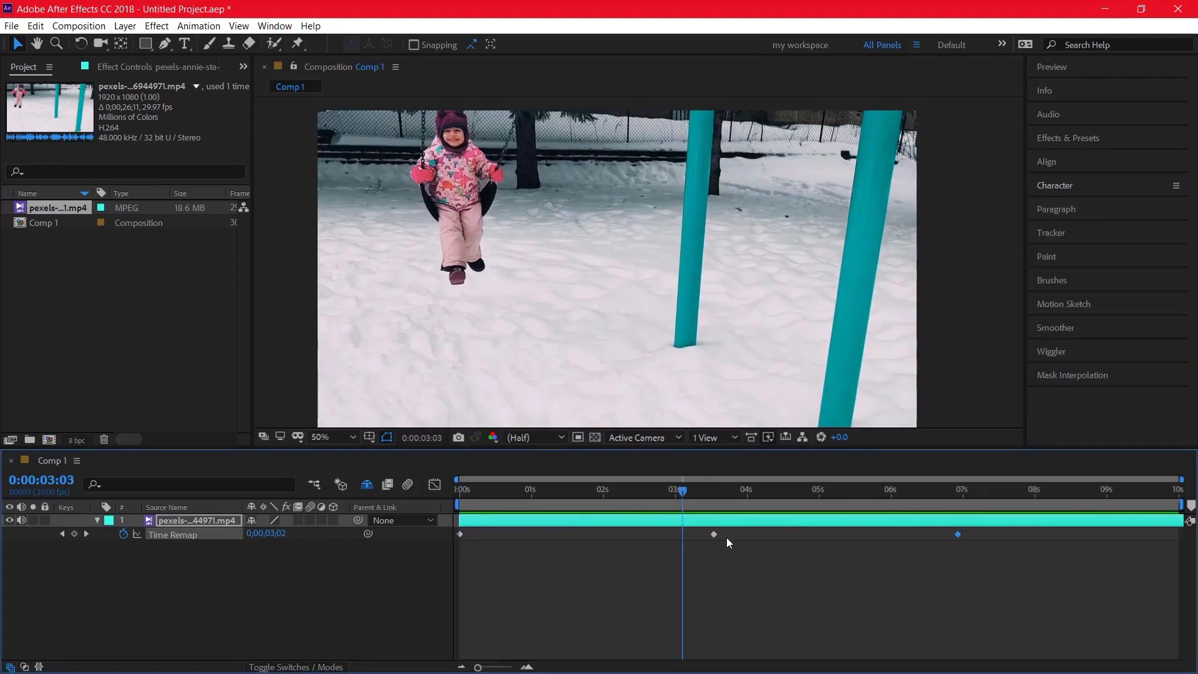
key("space")
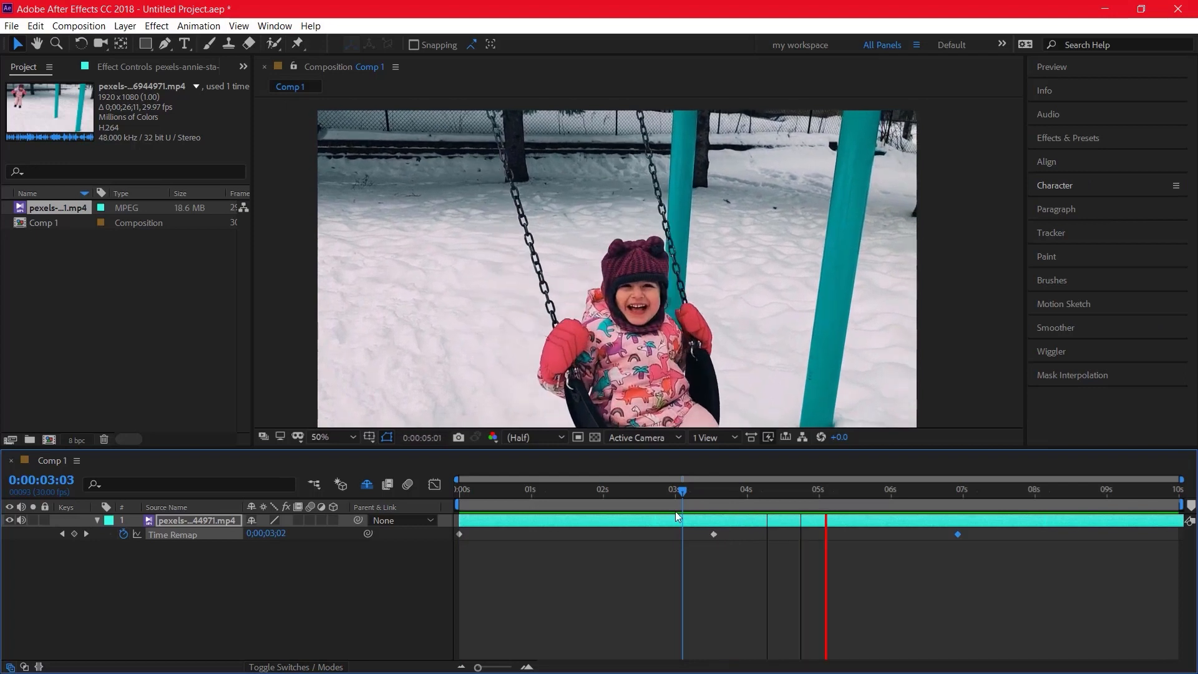
left_click(644, 492)
key("Home")
key("space")
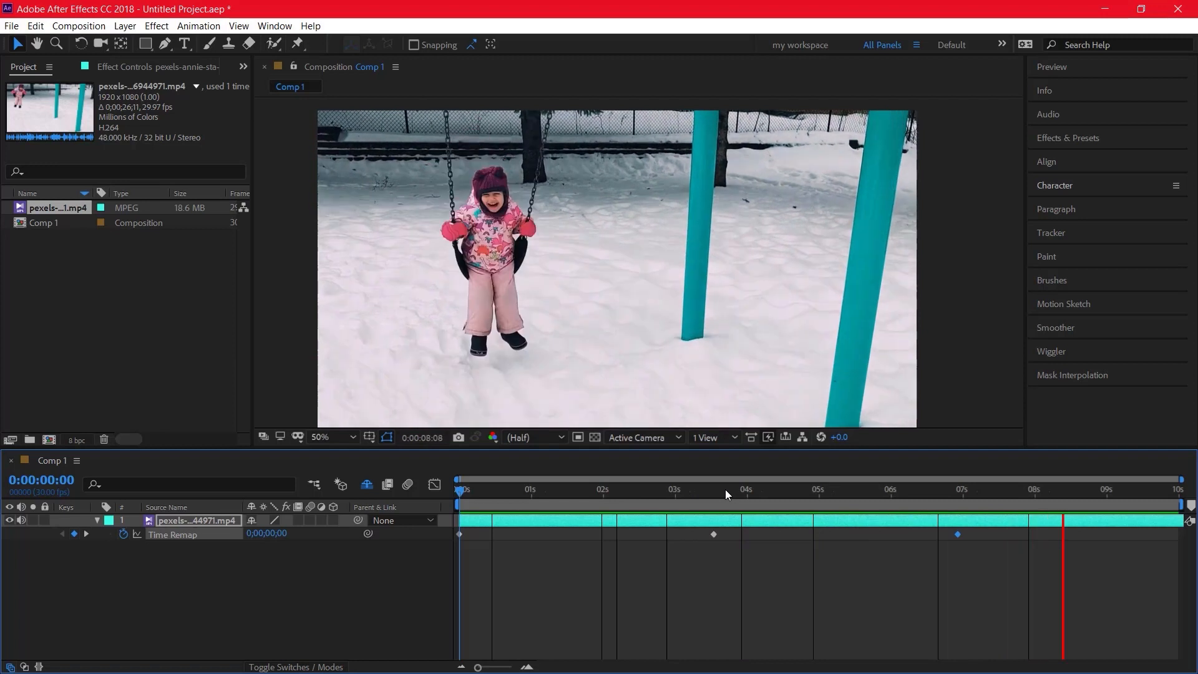
left_click_drag(725, 489, 691, 518)
key("space")
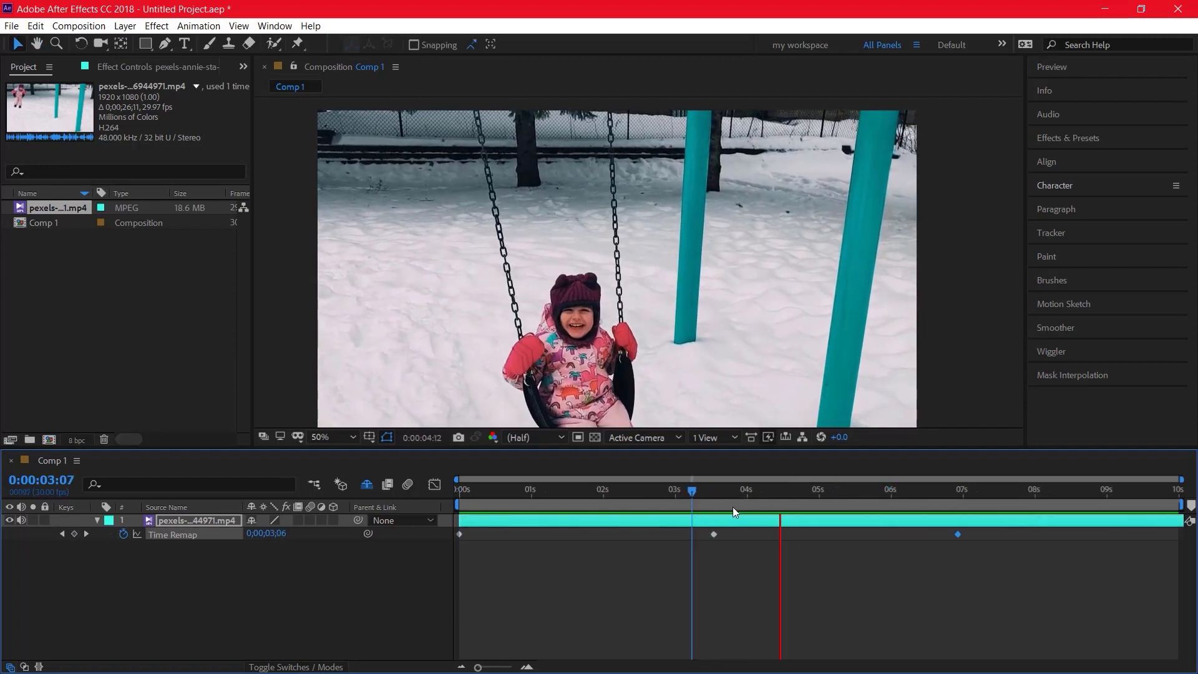
- Enable frame blending for the composition and turn on Frame Mix blending for the video layer
left_click_drag(750, 498, 669, 505)
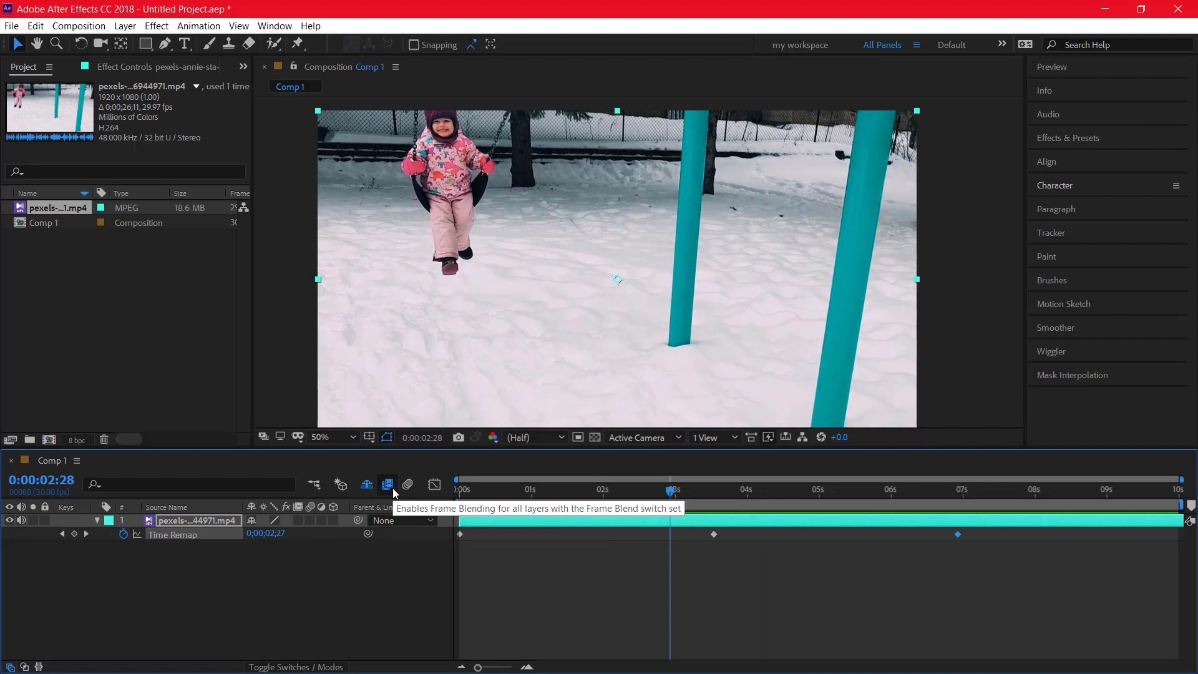
left_click(298, 520)
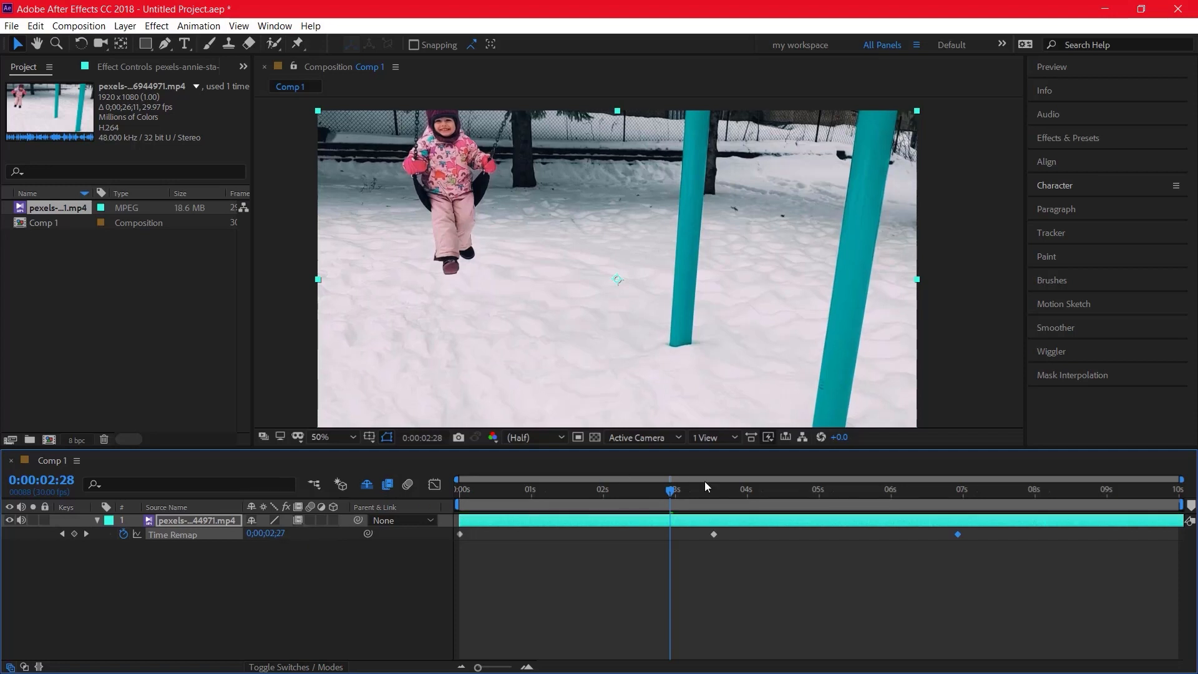
- Preview the frame-blended video from the start and scrub through the slowed section to 0:00:04:29
left_click_drag(663, 496, 406, 515)
key("space")
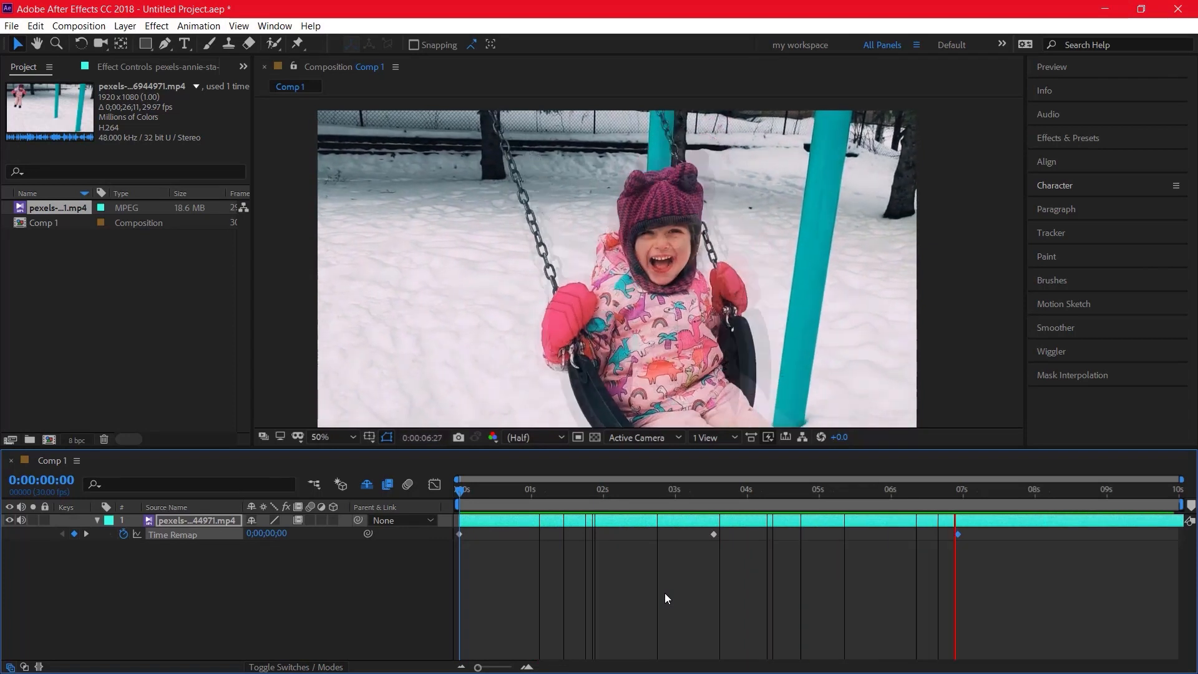
left_click_drag(702, 489, 814, 495)
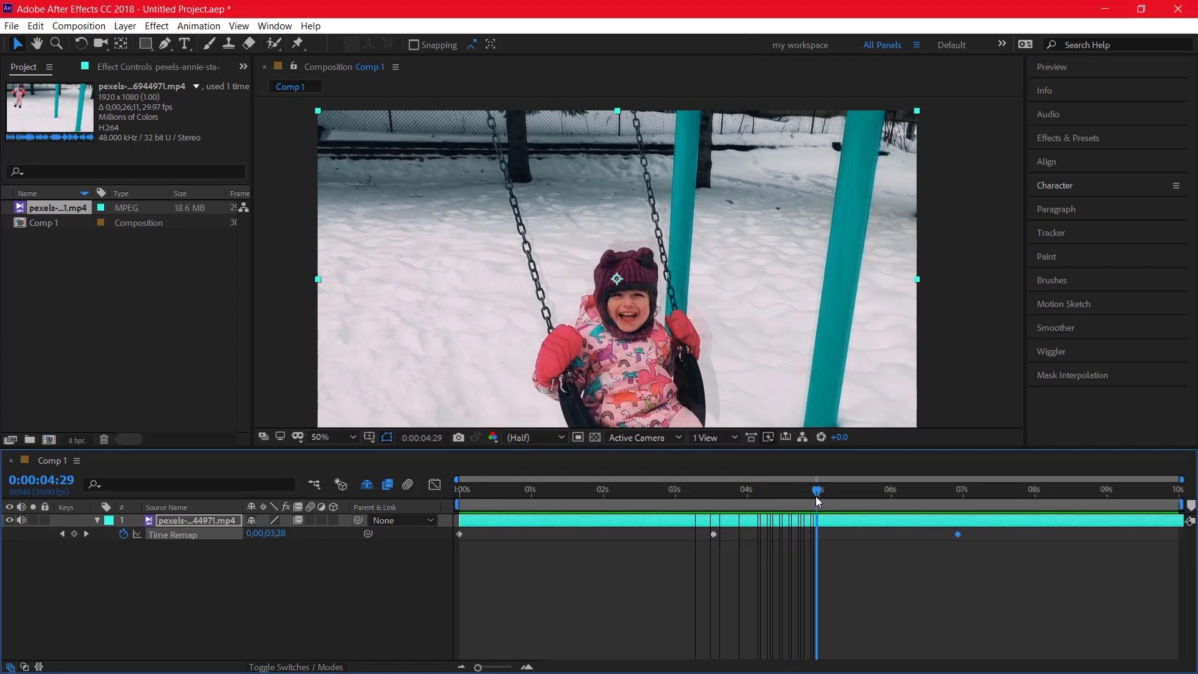
- Switch the video layer's frame blending from Frame Mix to Pixel Motion
left_click(128, 27)
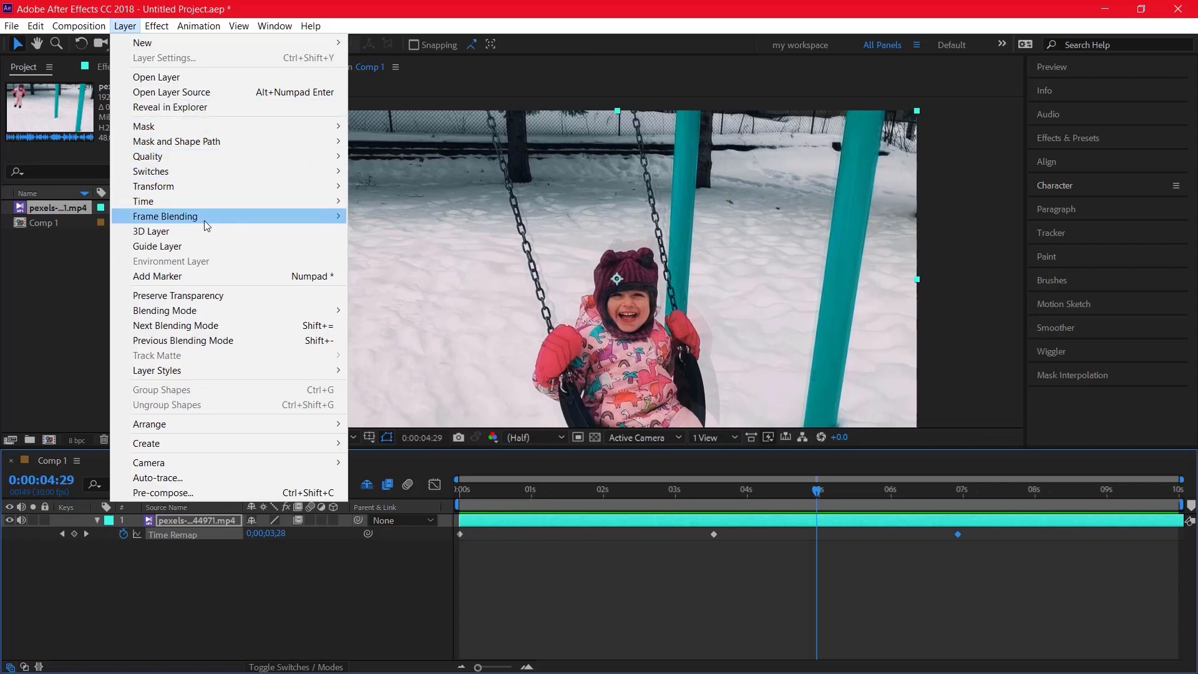
mouse_move(205, 222)
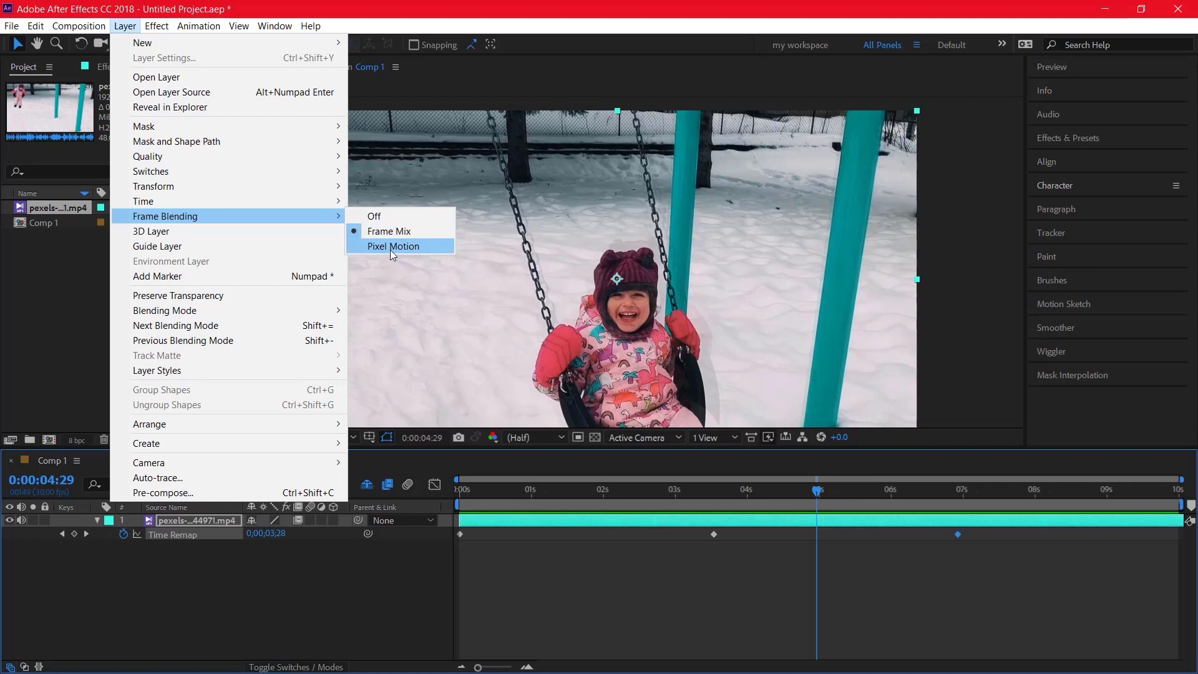
left_click(290, 563)
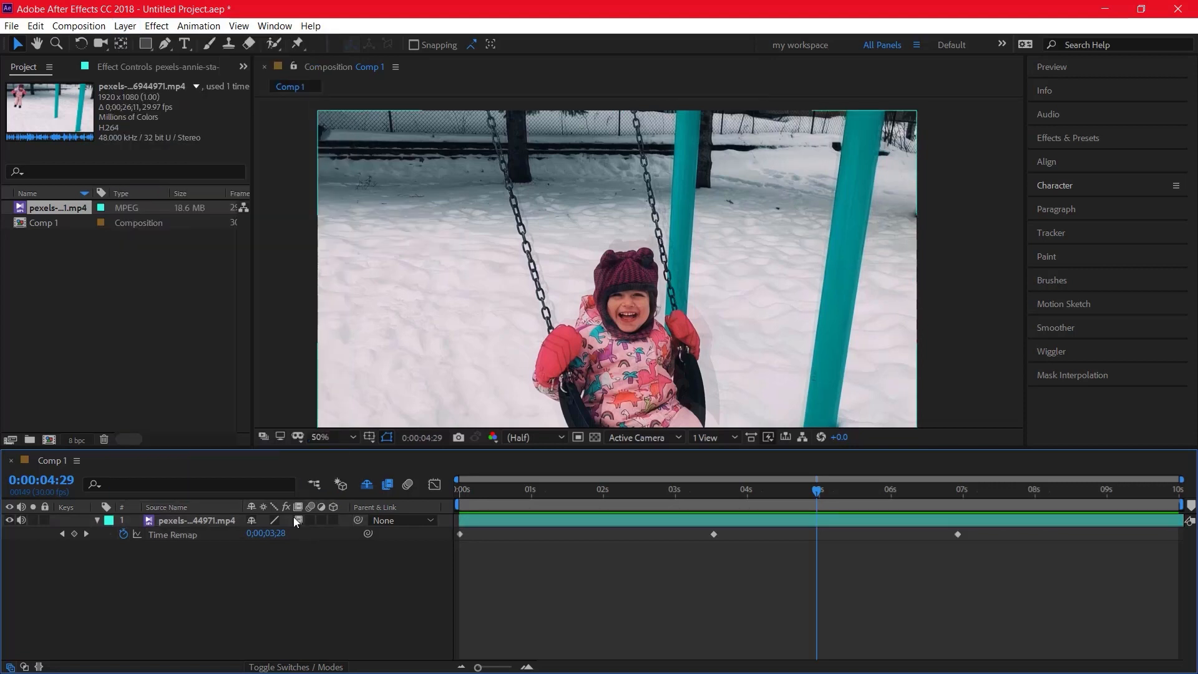
left_click(299, 522)
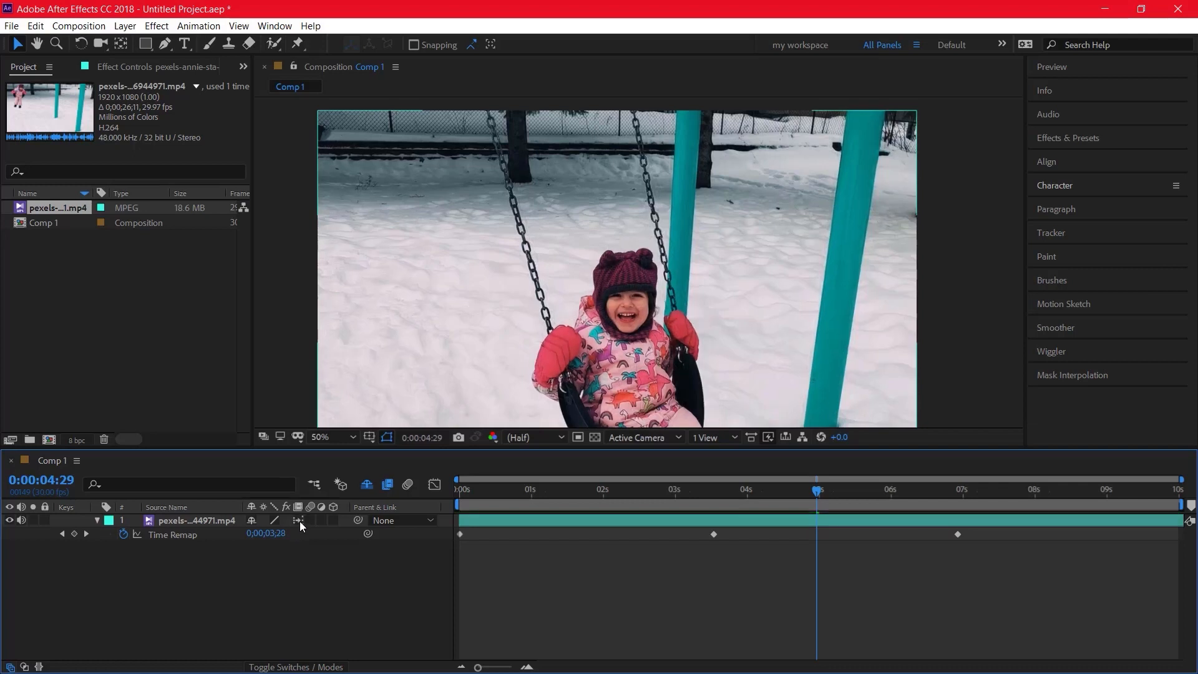
- Examine the Frame Blending options of the selected video layer, including Off, Frame Mix and Pixel Motion
left_click(125, 25)
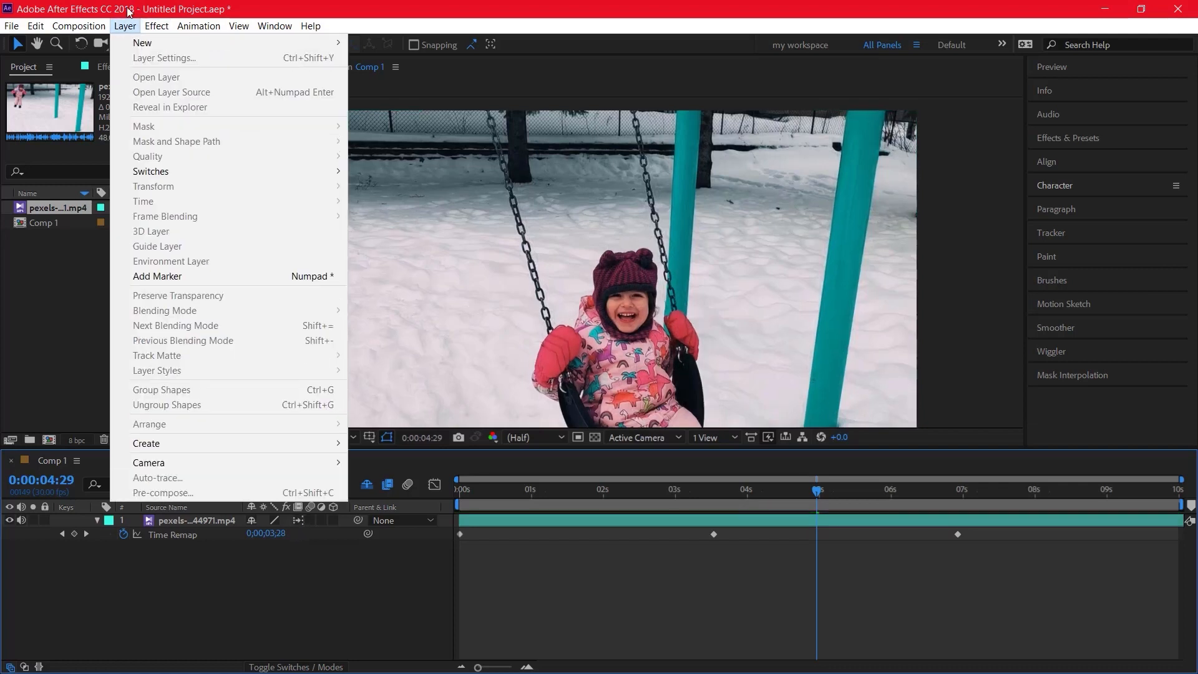
left_click(313, 652)
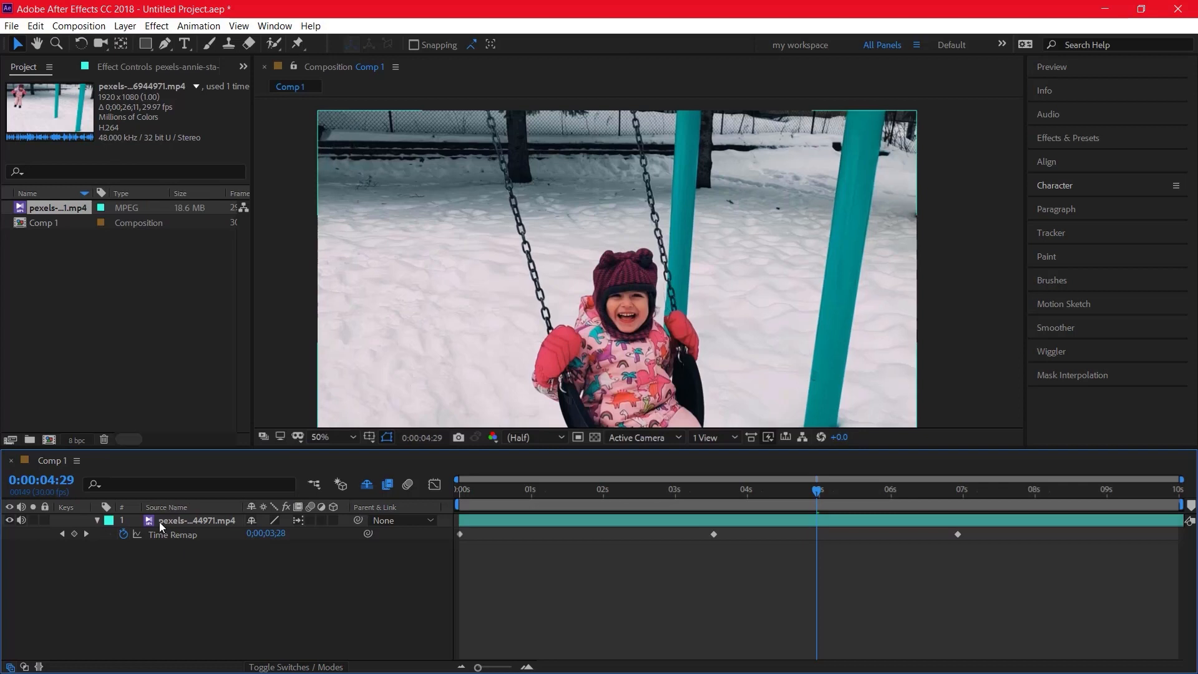
left_click(159, 521)
left_click(114, 30)
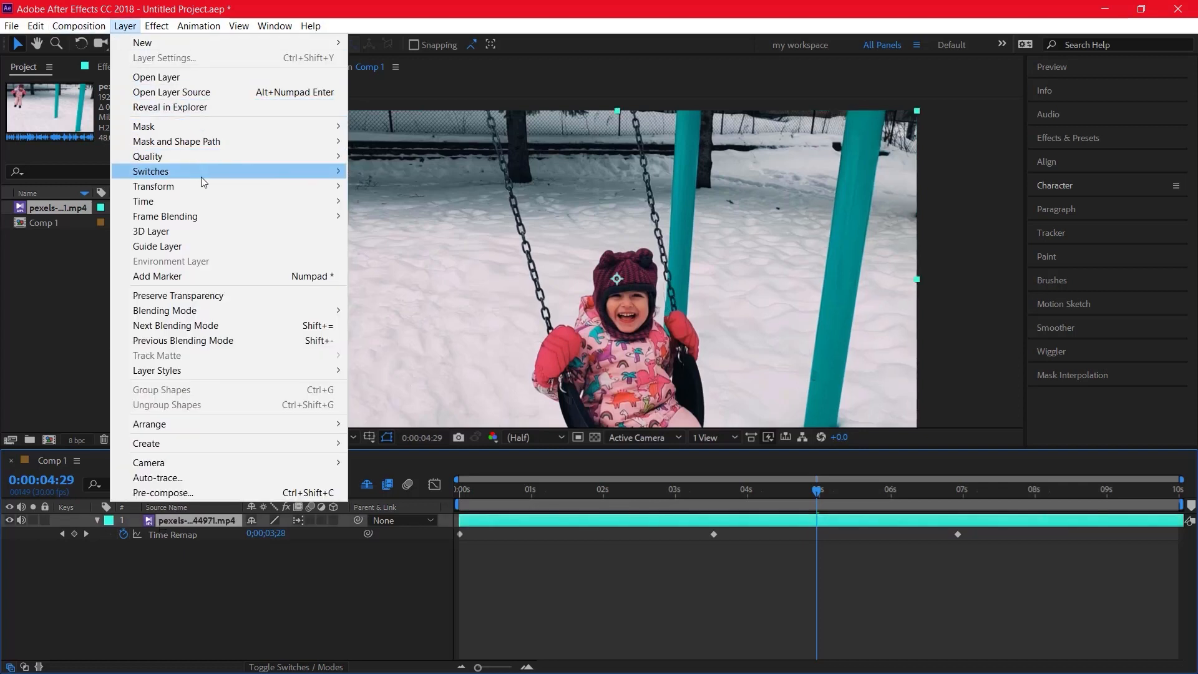
mouse_move(241, 216)
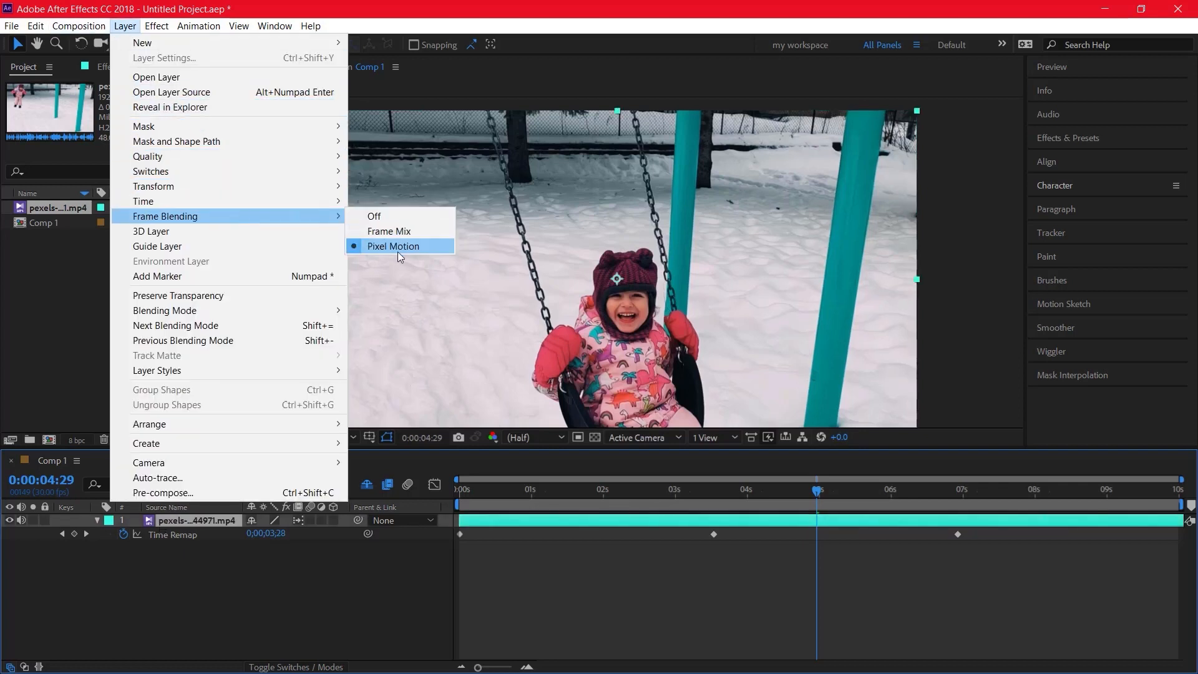
left_click(535, 524)
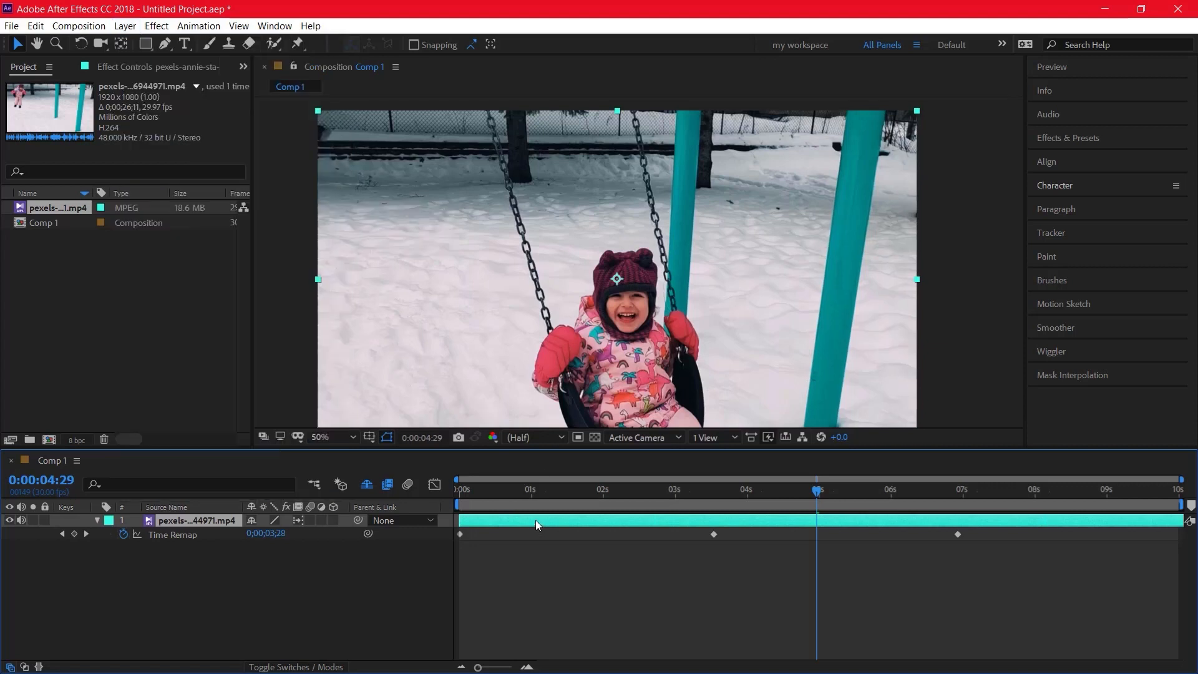
right_click(535, 519)
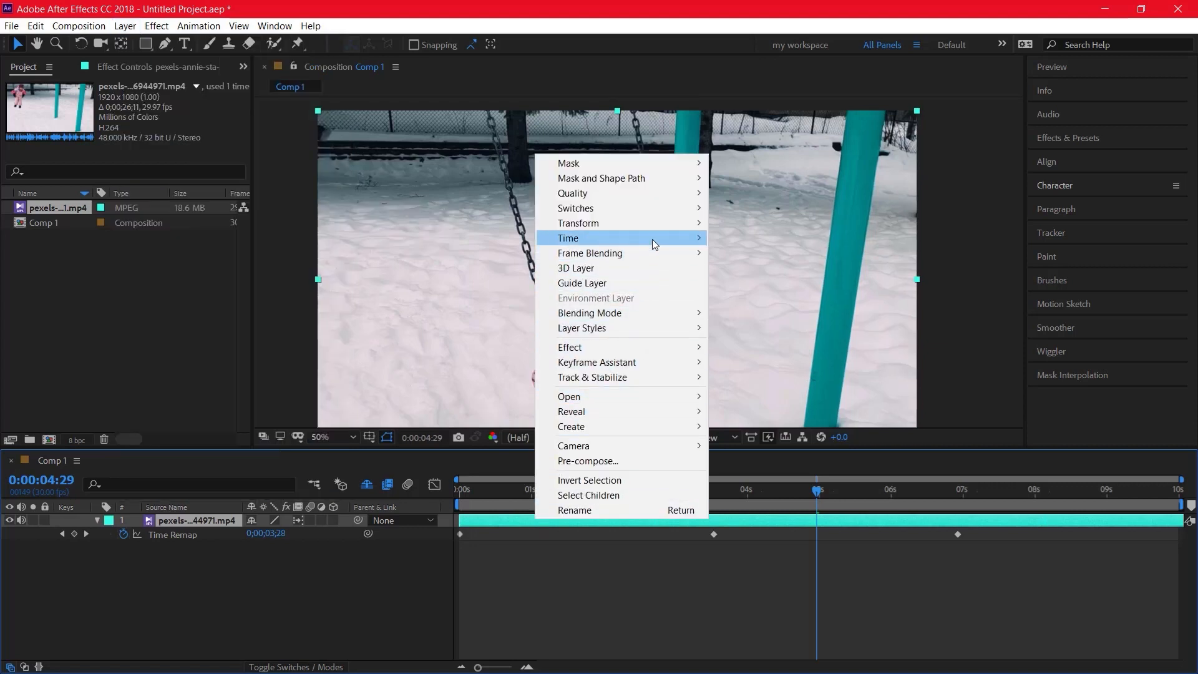
mouse_move(701, 254)
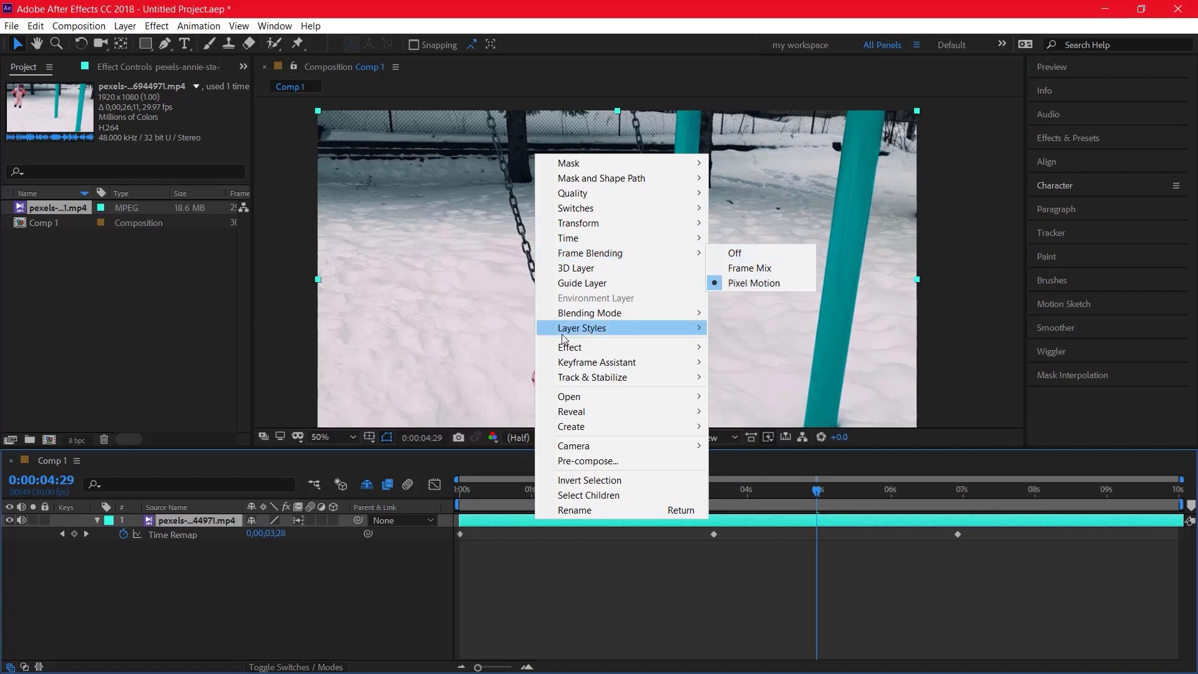
right_click(518, 311)
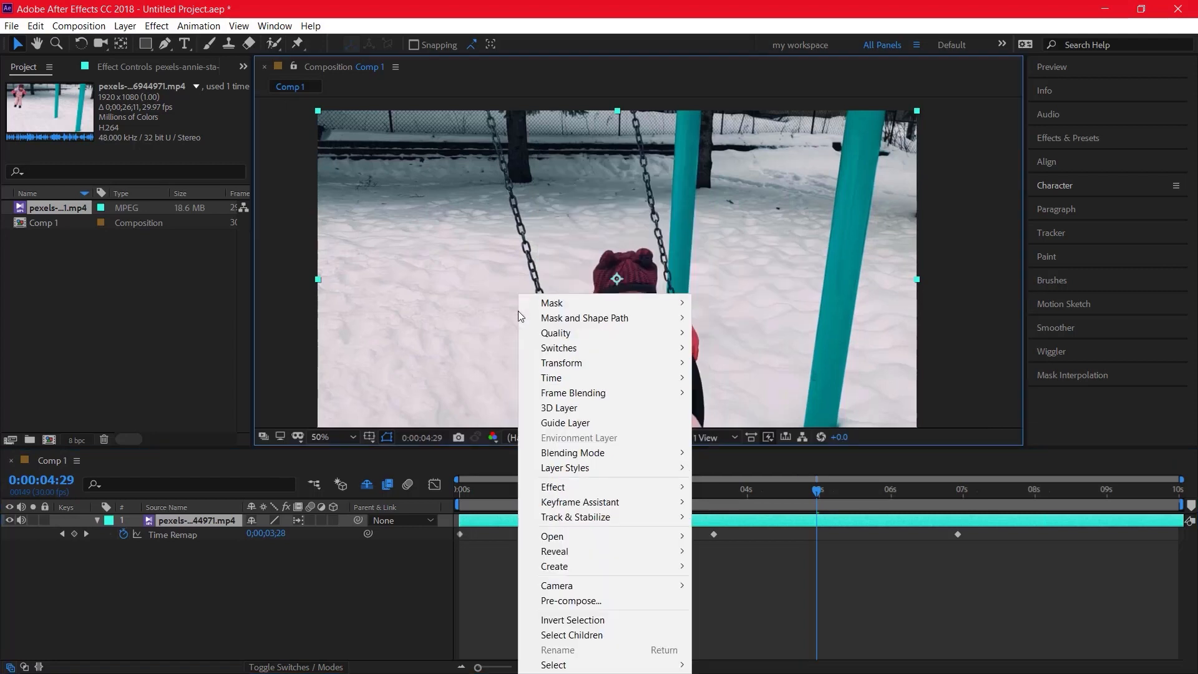
right_click(478, 227)
mouse_move(563, 322)
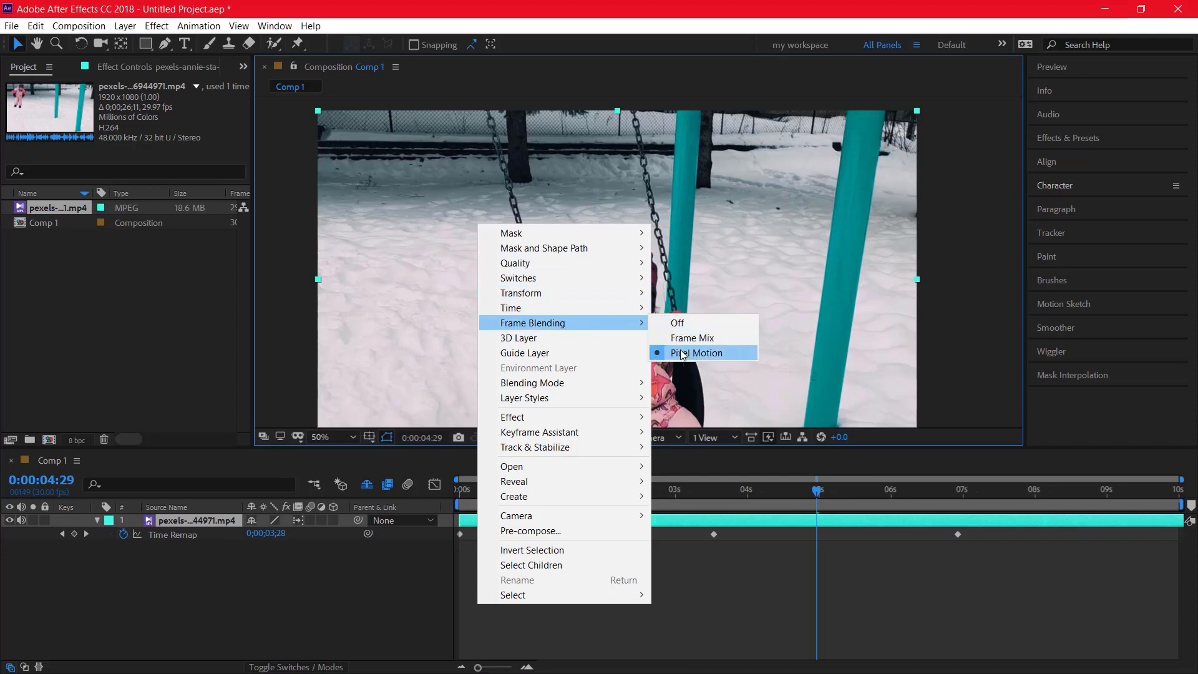
right_click(457, 228)
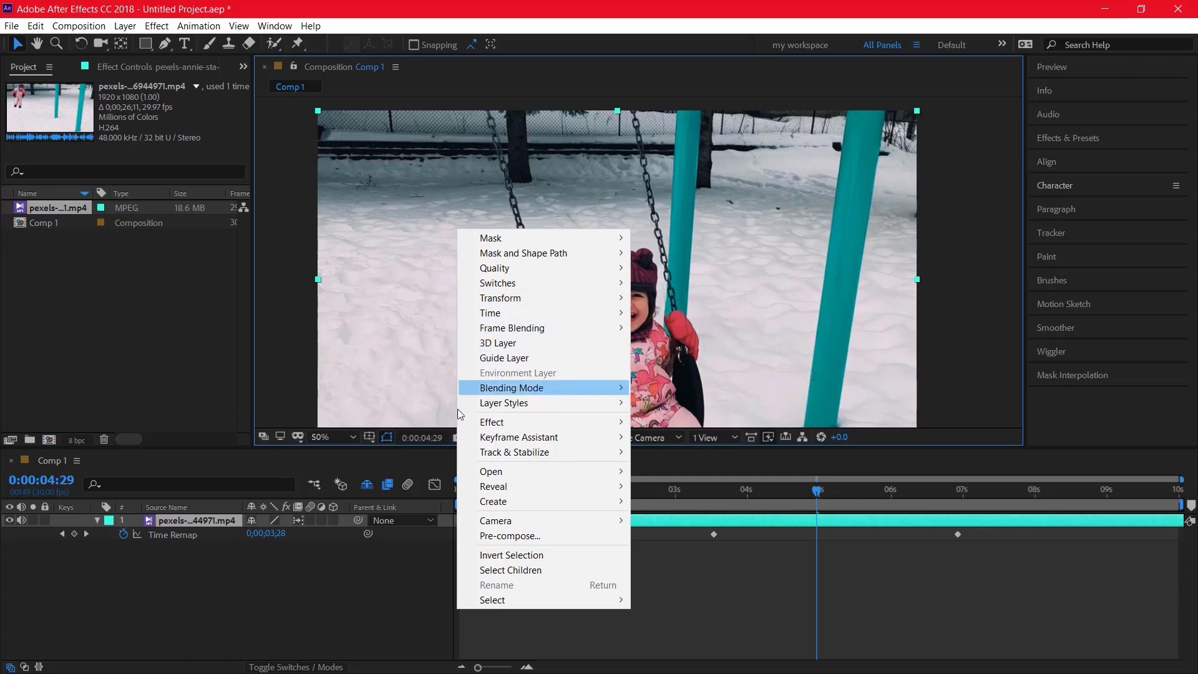
left_click(278, 575)
- Preview the Pixel Motion result twice from the start, and scrub to 0:00:02:13 to inspect a frame
left_click_drag(633, 488, 369, 488)
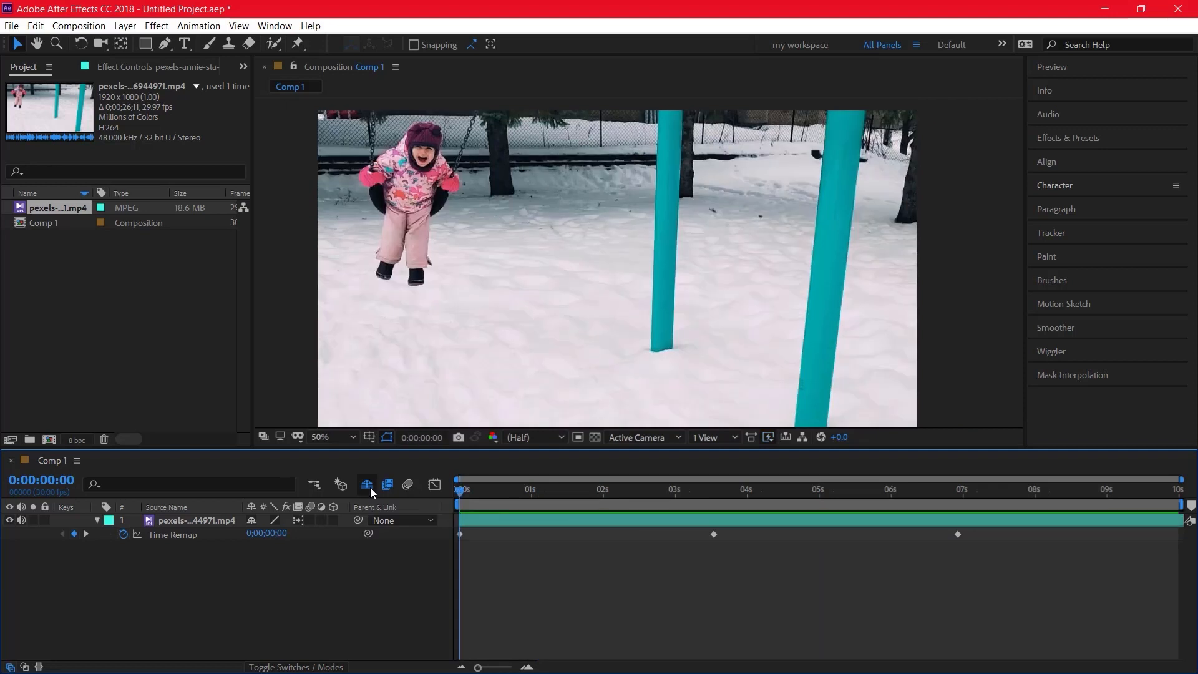
key("space")
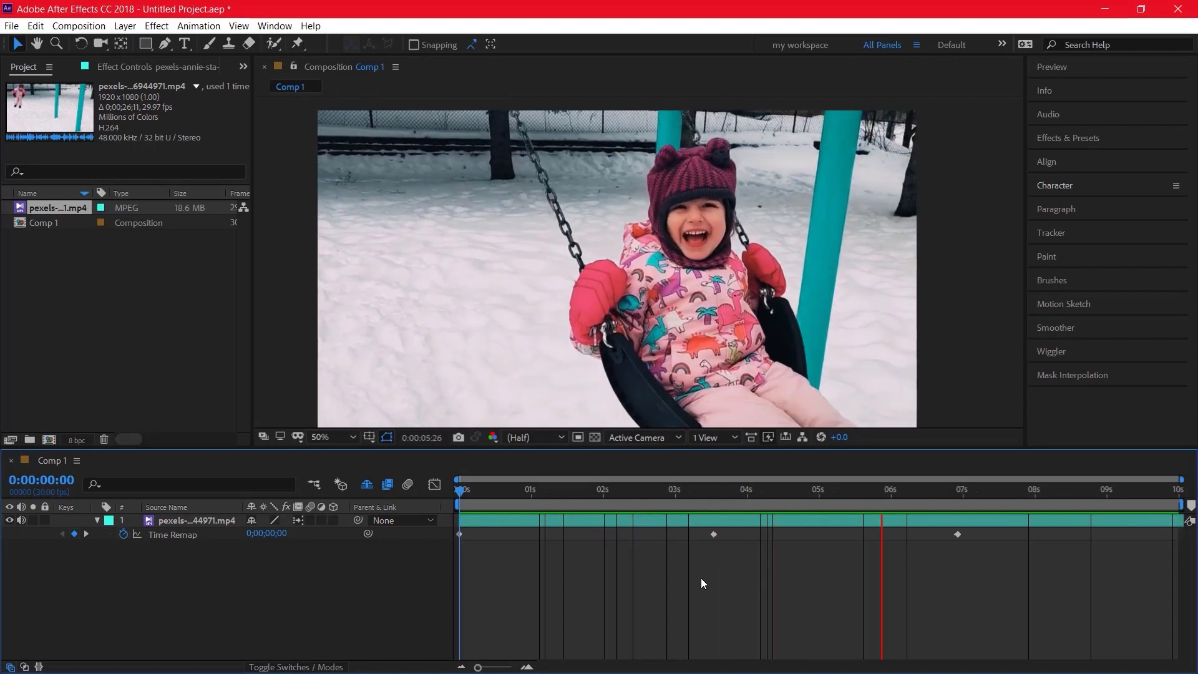
left_click_drag(876, 490, 846, 482)
left_click(824, 423)
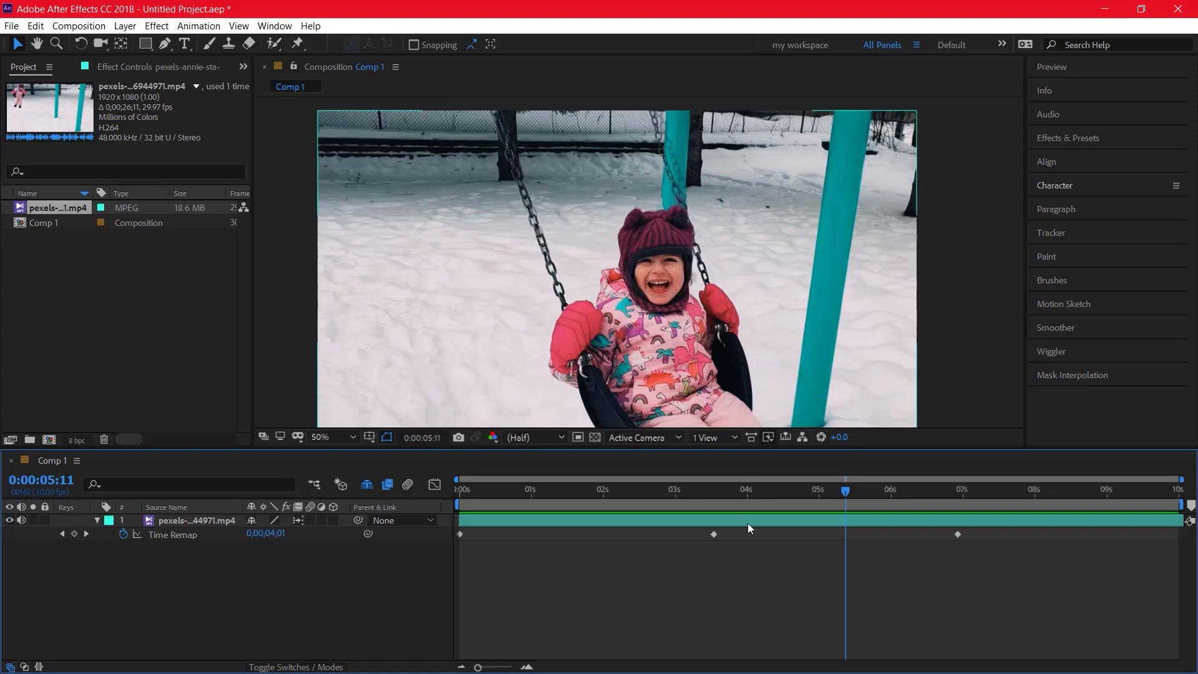
left_click_drag(733, 496, 357, 502)
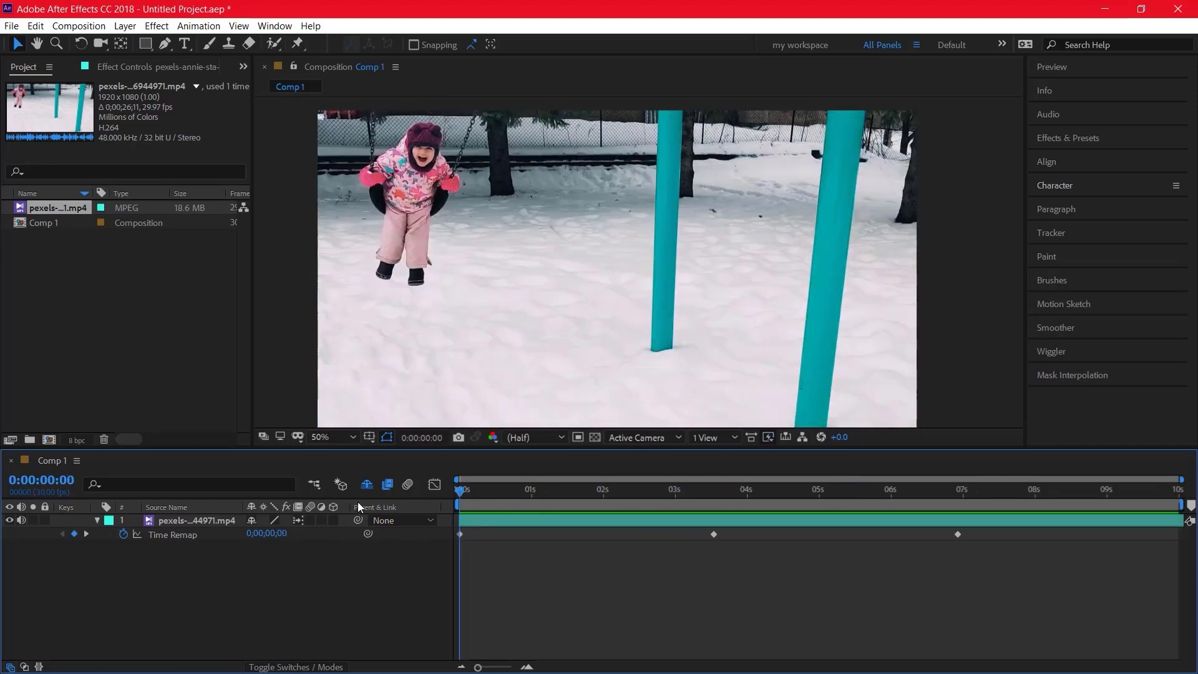
key("space")
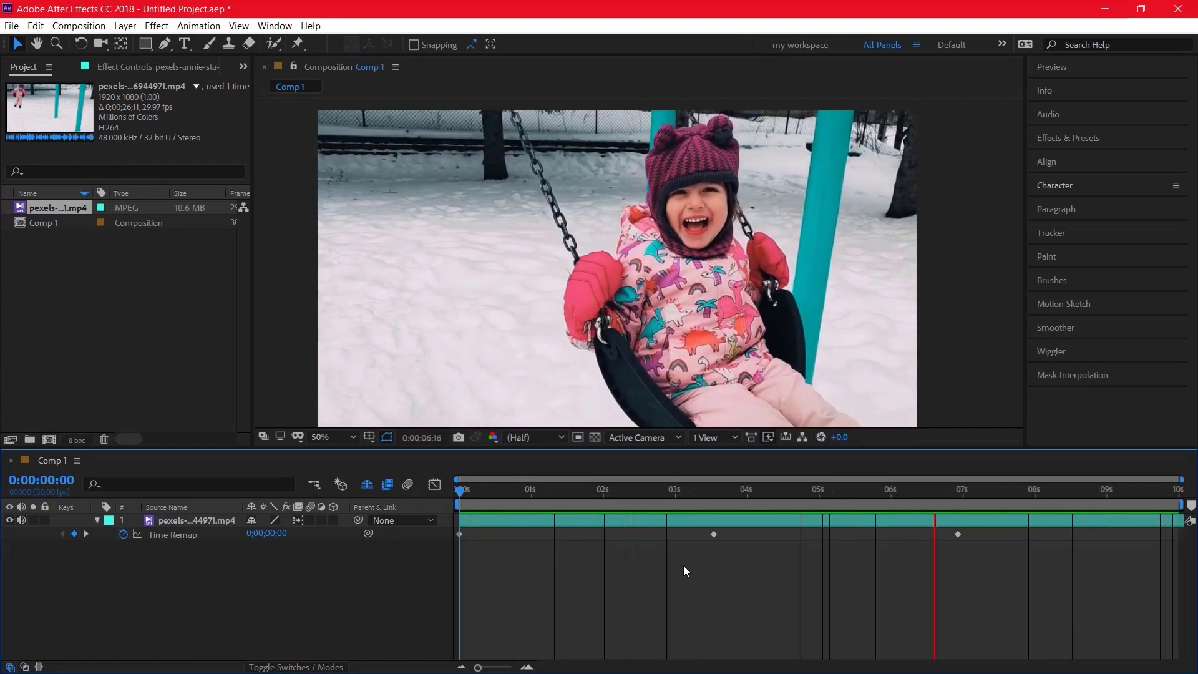
left_click_drag(691, 491, 633, 490)
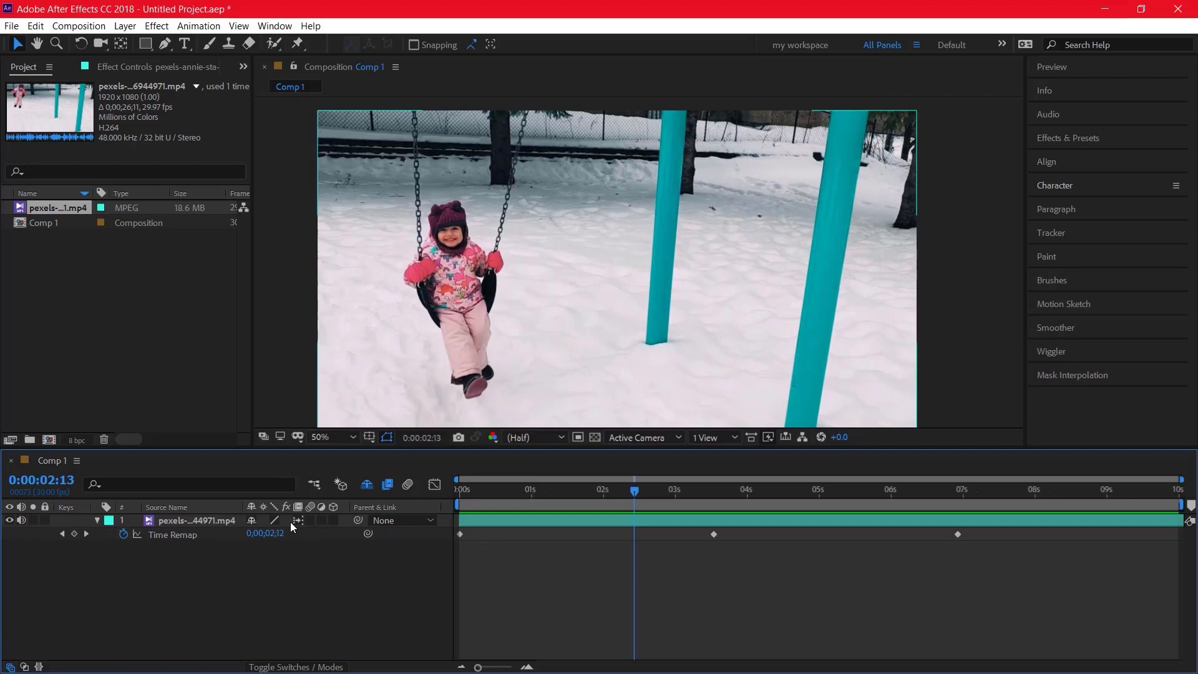
- Compare the video with the composition's frame blending off and on at 0:00:02:13, and turn it off at 0:00:02:25
left_click(386, 485)
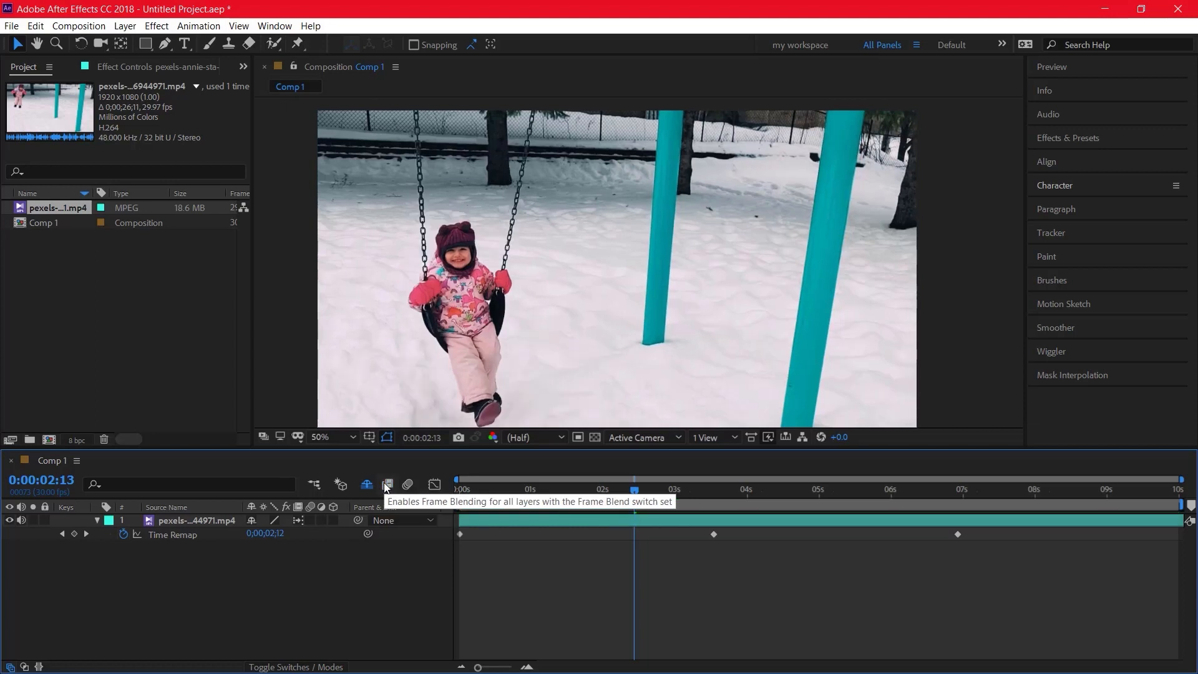
left_click(298, 520)
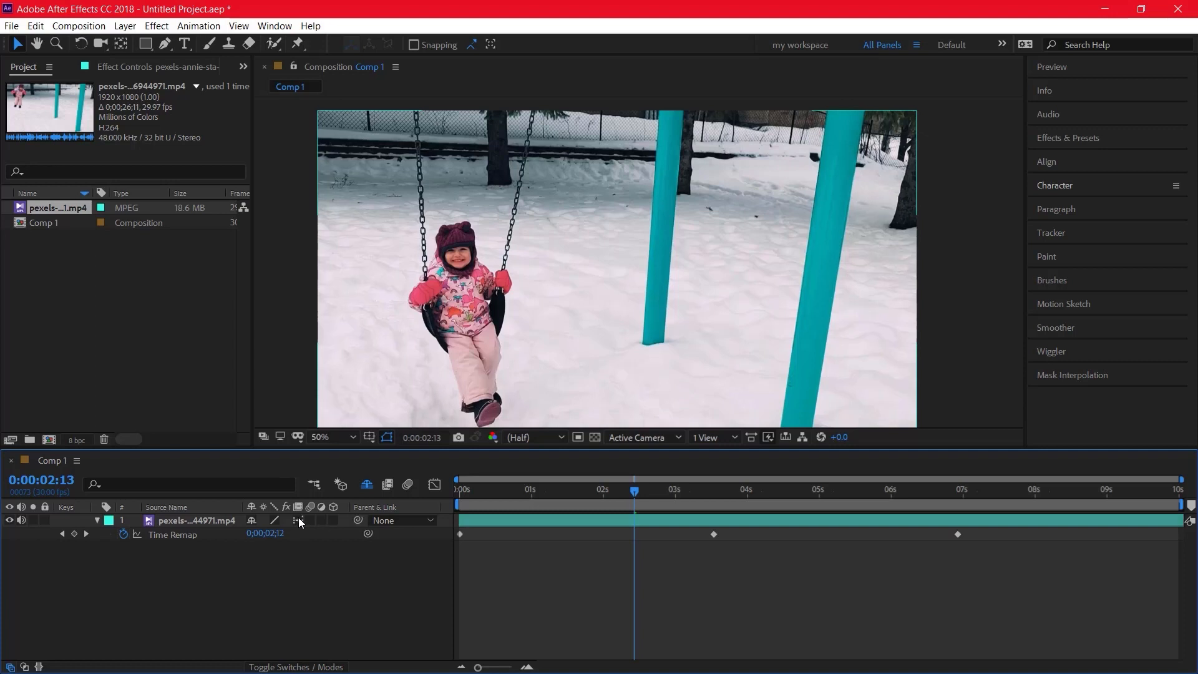
left_click(386, 485)
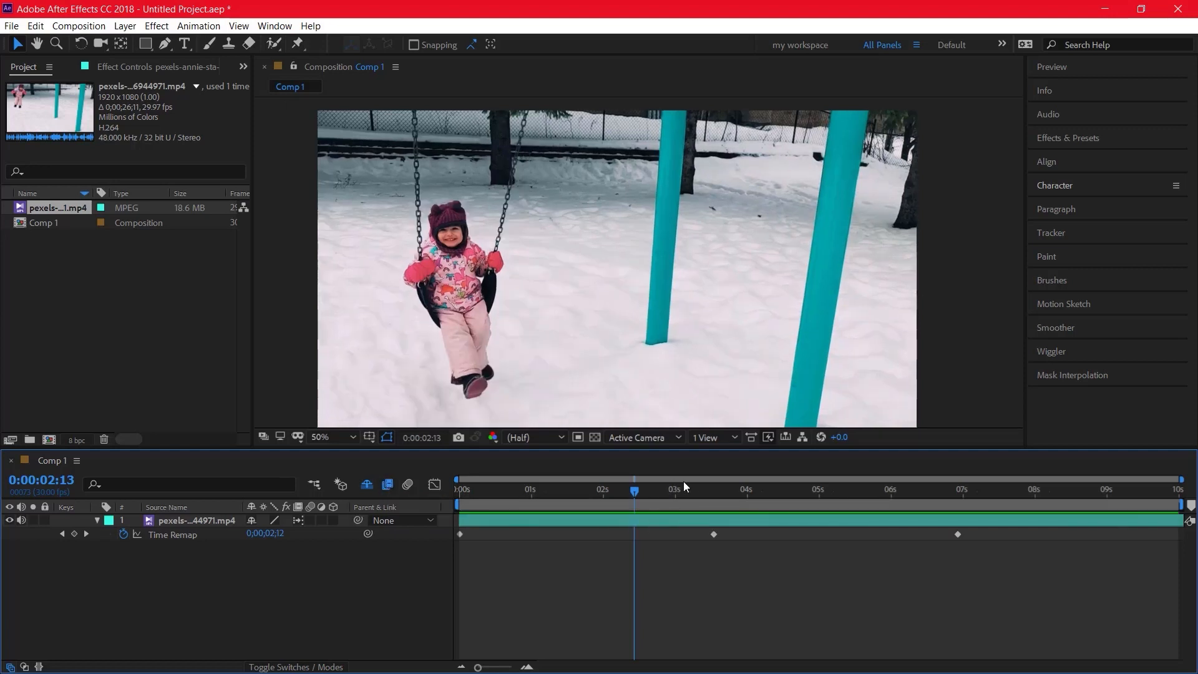
left_click(707, 491)
left_click_drag(724, 500, 662, 499)
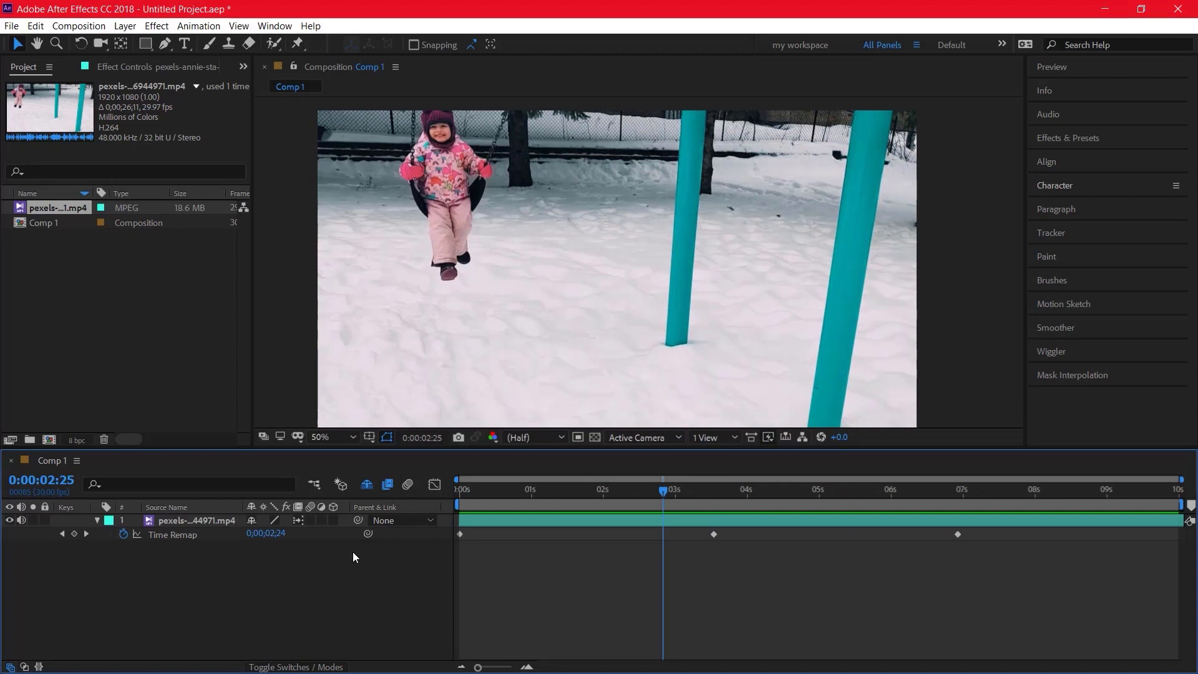
left_click(387, 486)
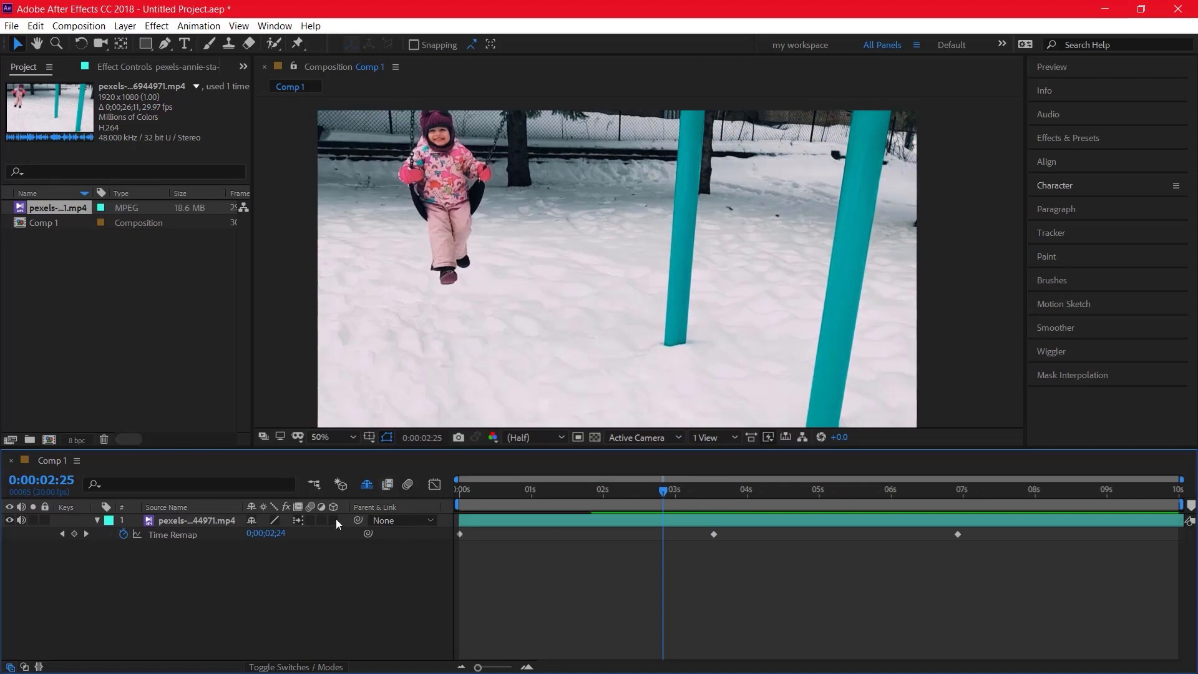
- Reveal the hidden shy text layer and delete the video layer from the composition
left_click(367, 485)
left_click(191, 521)
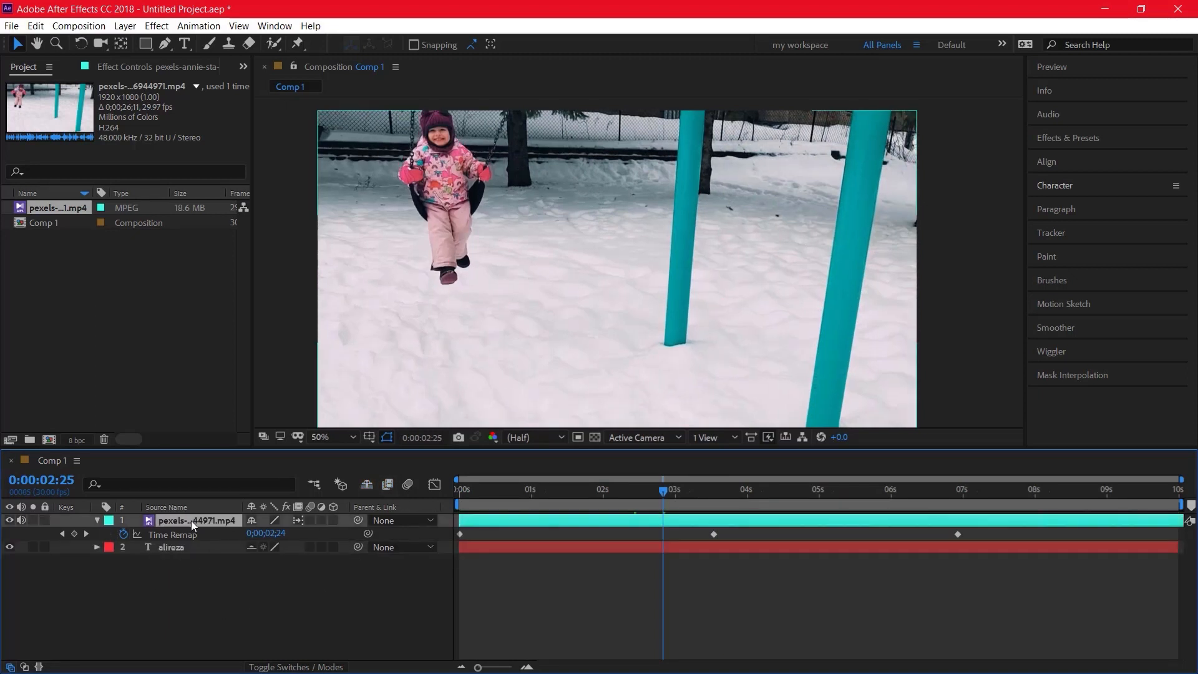
key("Delete")
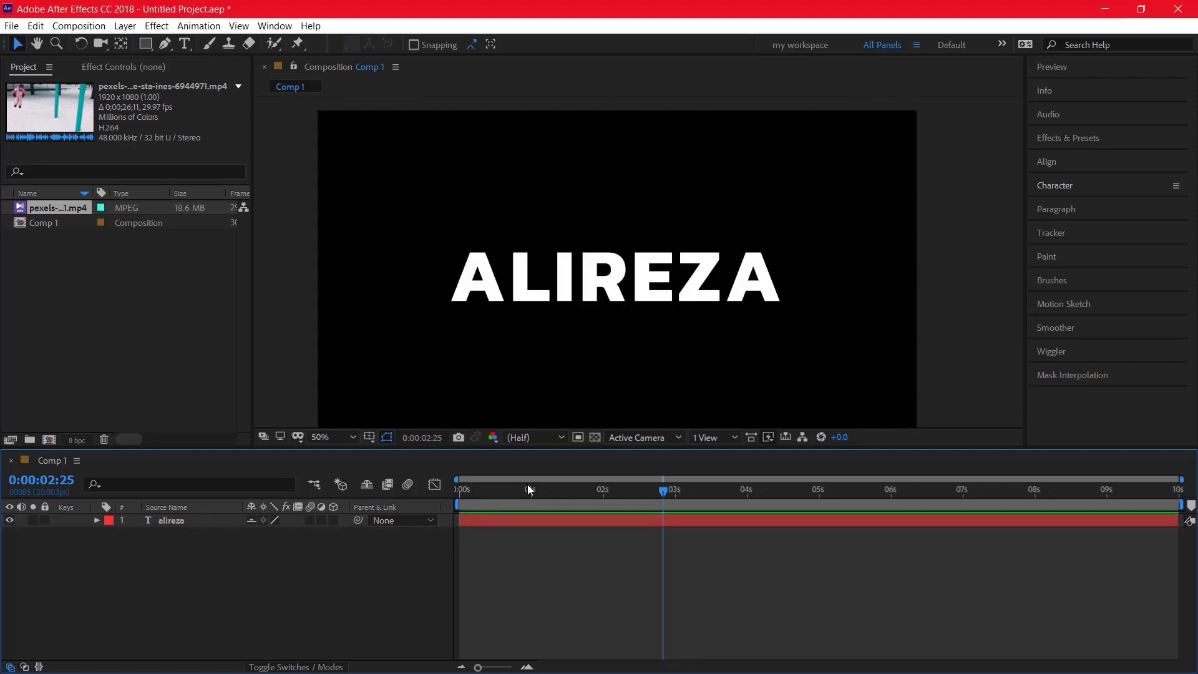
- Return to the composition's start and move the text straight up to a position of about 947, 301
left_click_drag(551, 484, 210, 537)
key("y")
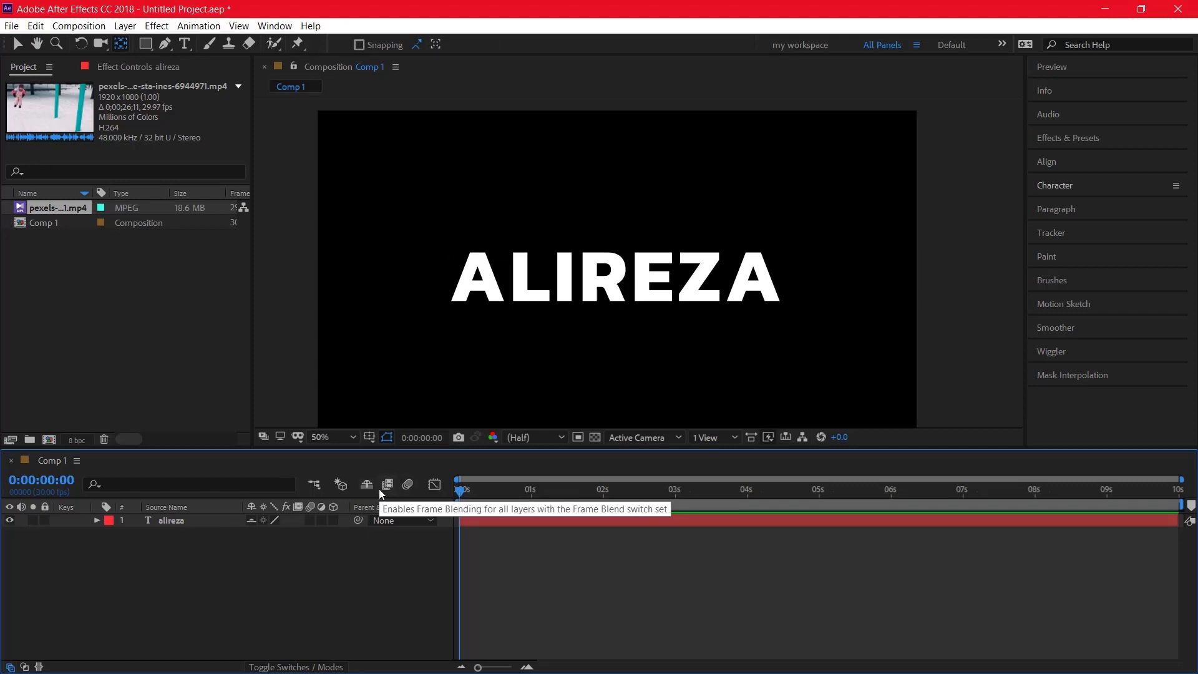
left_click(316, 525)
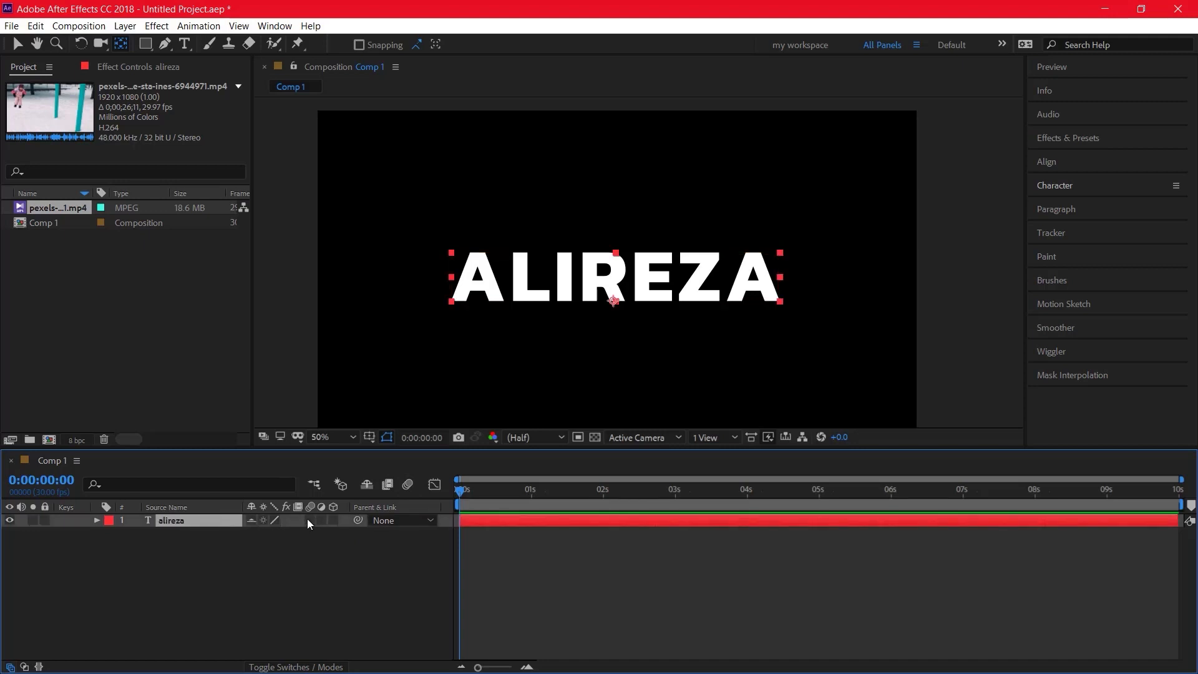
left_click_drag(477, 489, 460, 489)
scroll(481, 270, "down", 2)
scroll(525, 271, "up", 2)
left_click(14, 37)
left_click_drag(548, 255, 530, 170)
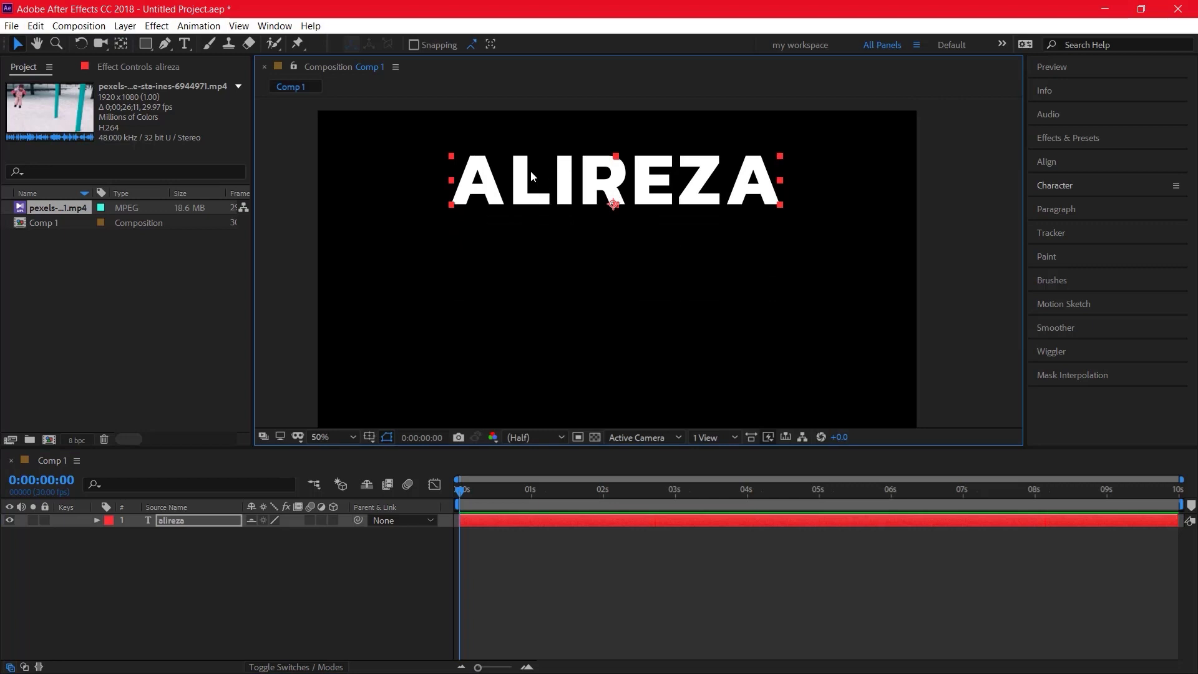
- Keyframe the text layer's Position at the start and at 0:00:01:00, where the text is moved down to about 947, 783
left_click(97, 520)
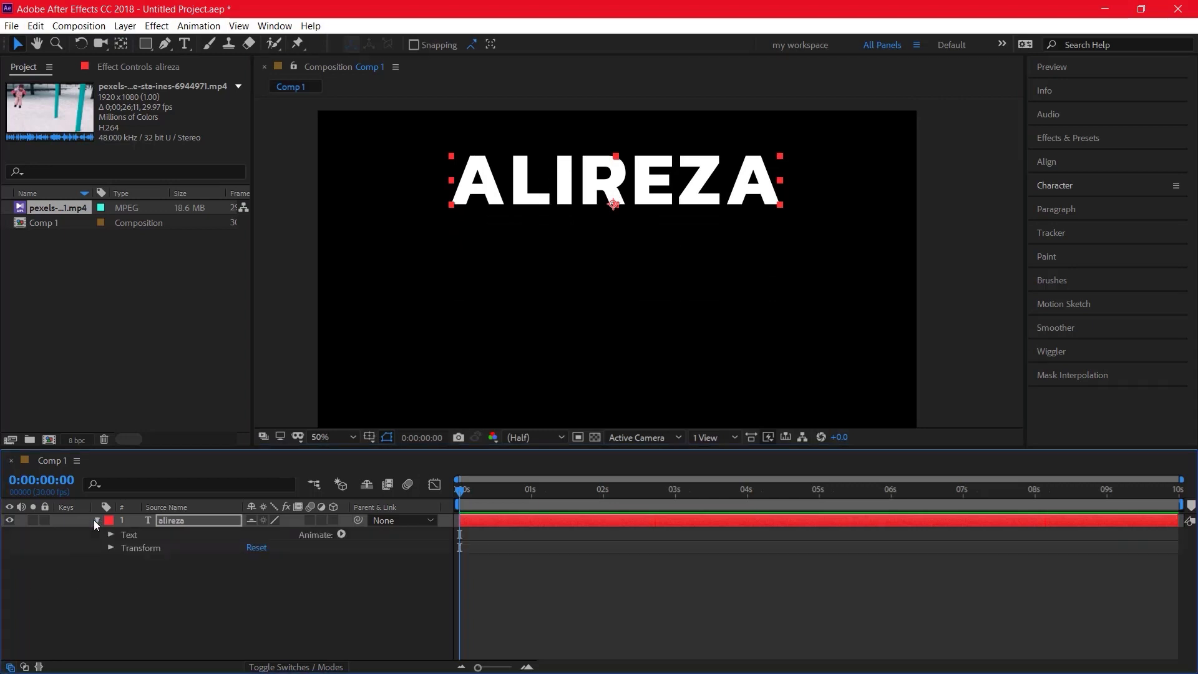
left_click(111, 548)
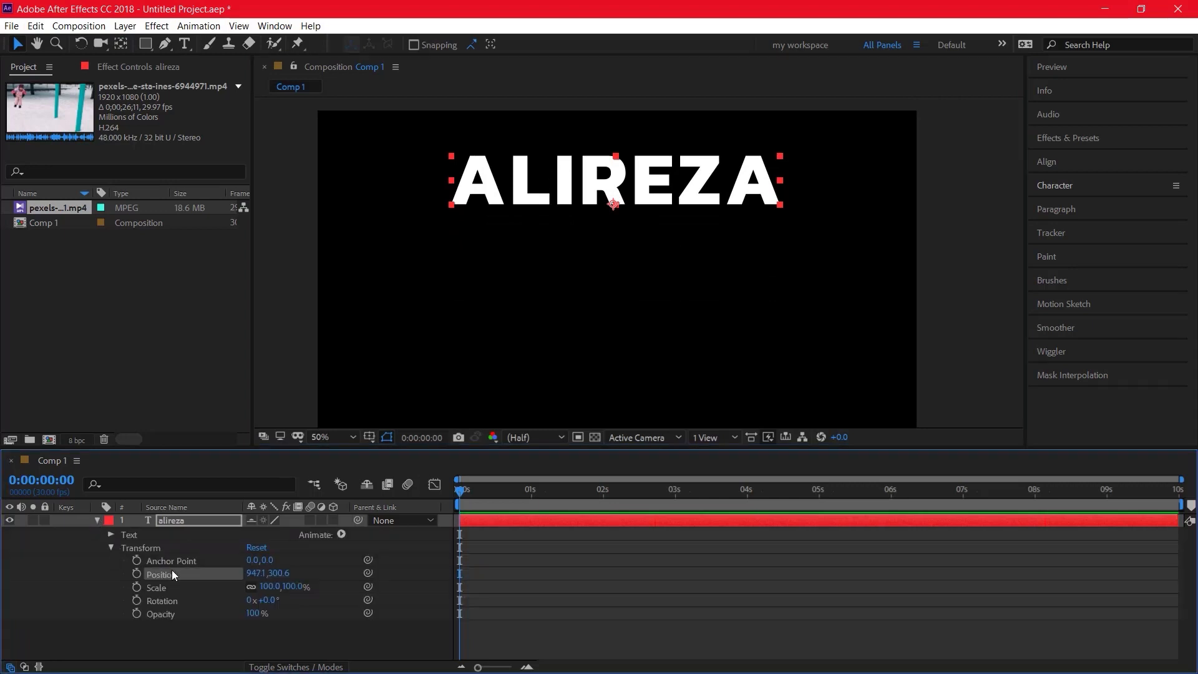
left_click(136, 574)
left_click_drag(468, 492, 533, 492)
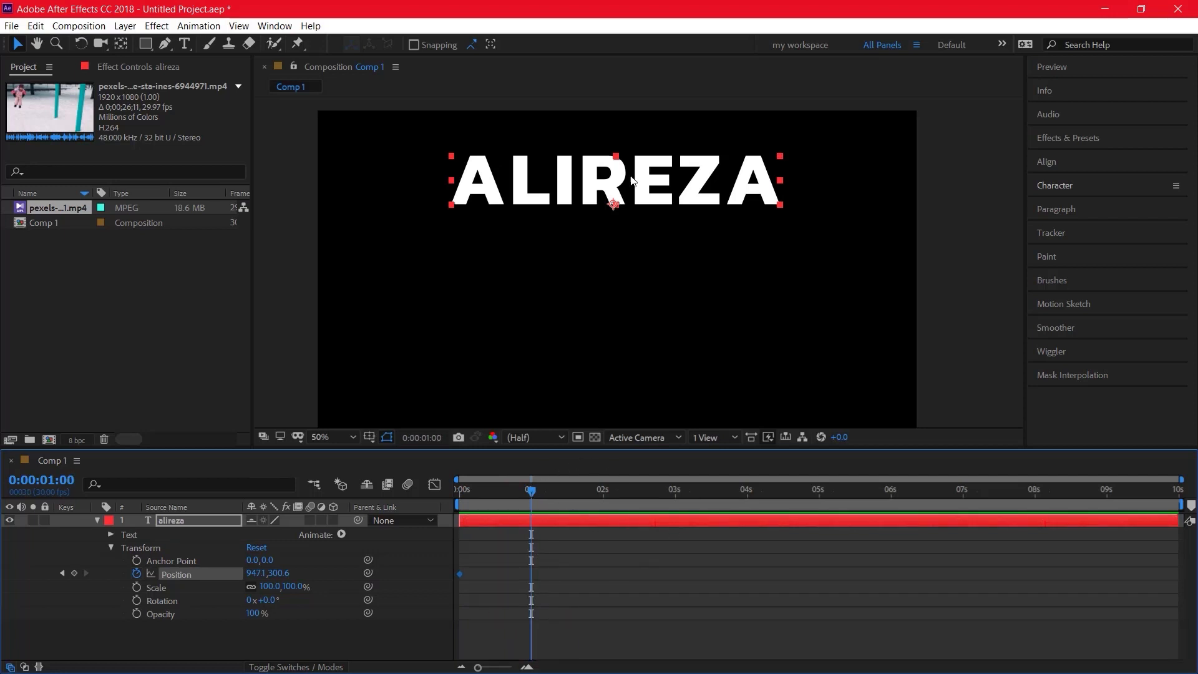
left_click_drag(650, 178, 649, 322)
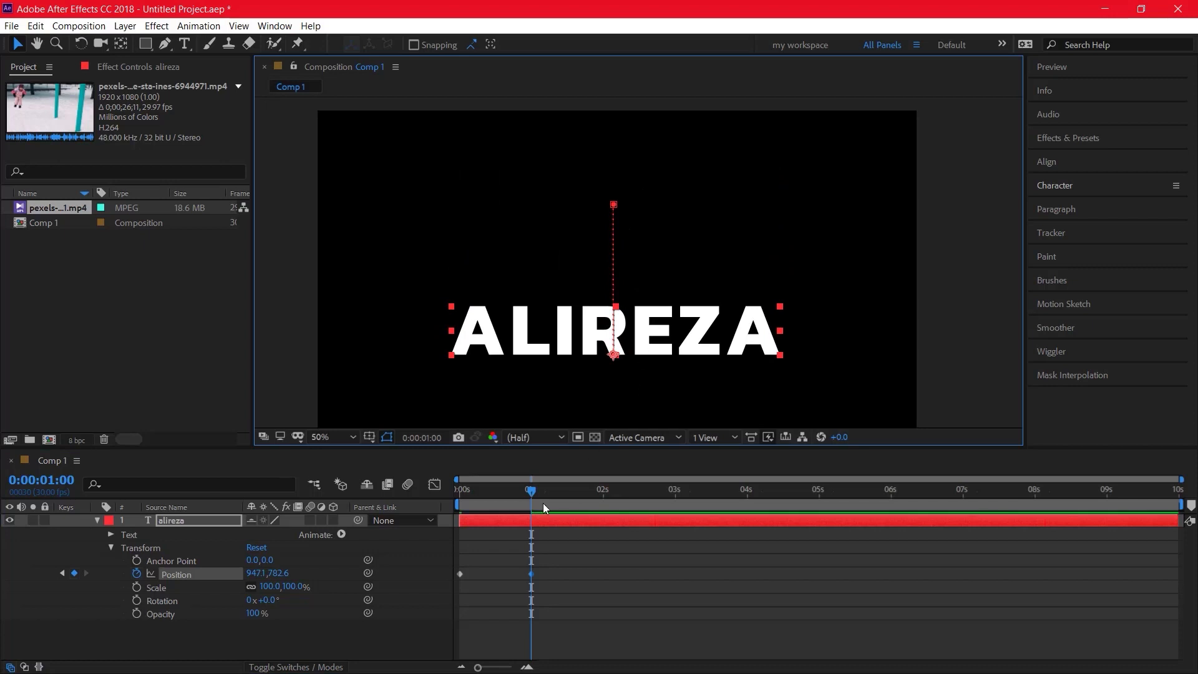
- Preview the text's downward movement from the start of the composition
left_click_drag(519, 488, 336, 526)
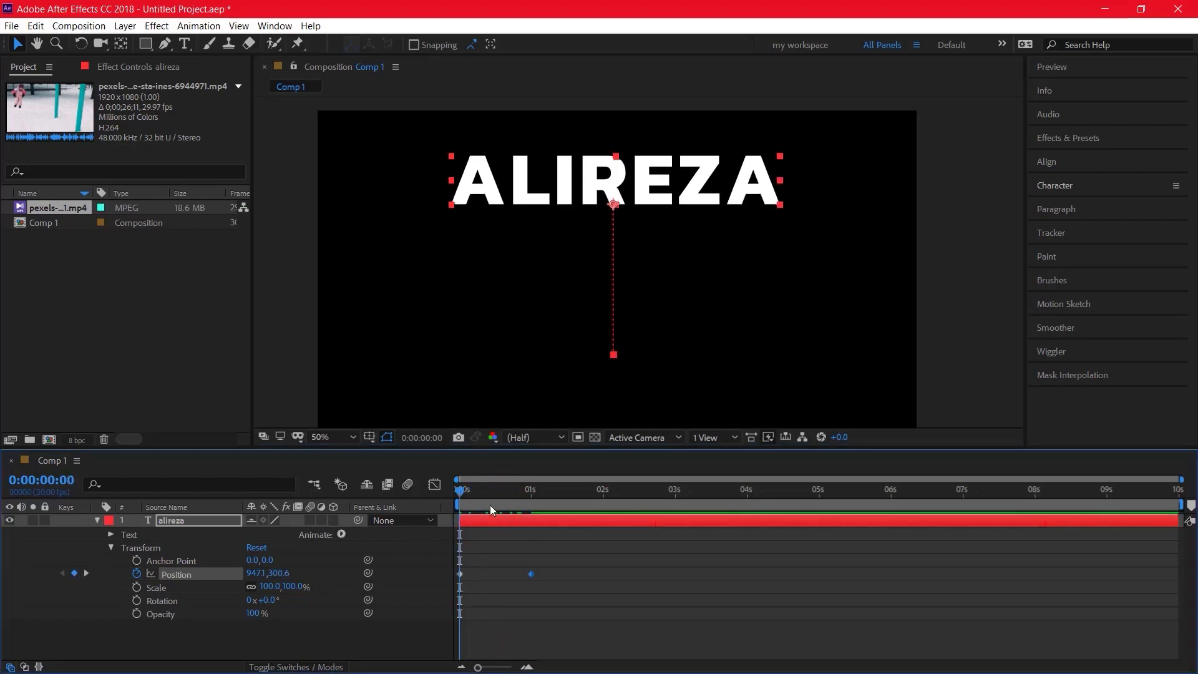
key("space")
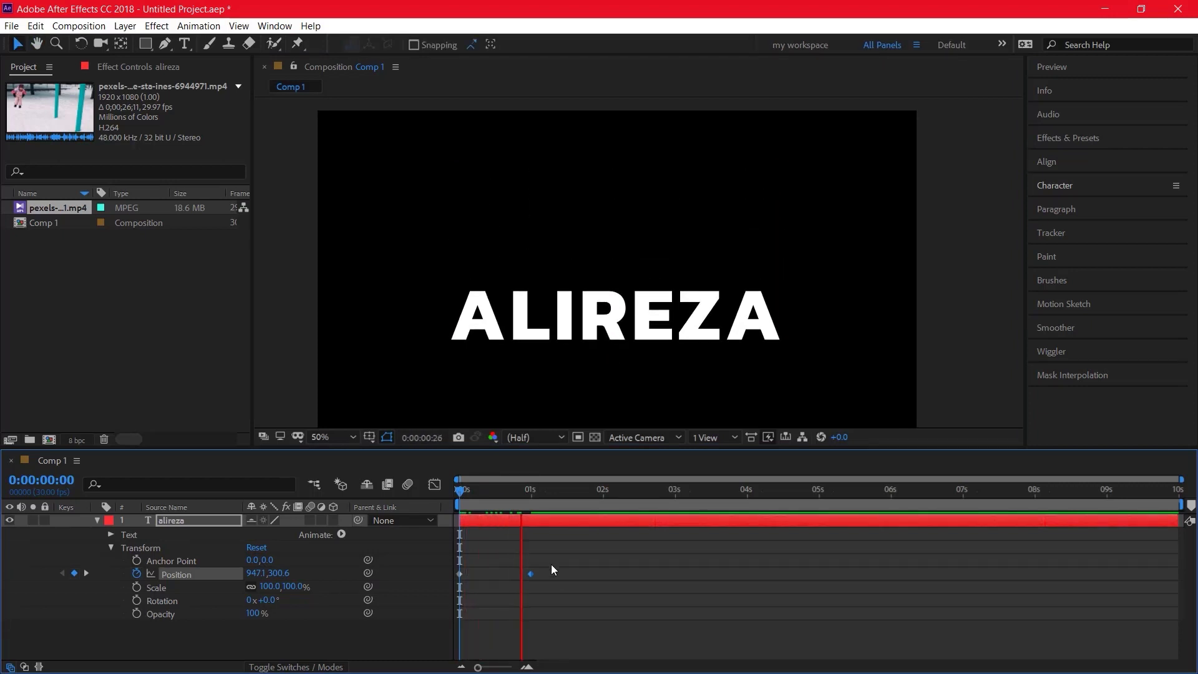
key("space")
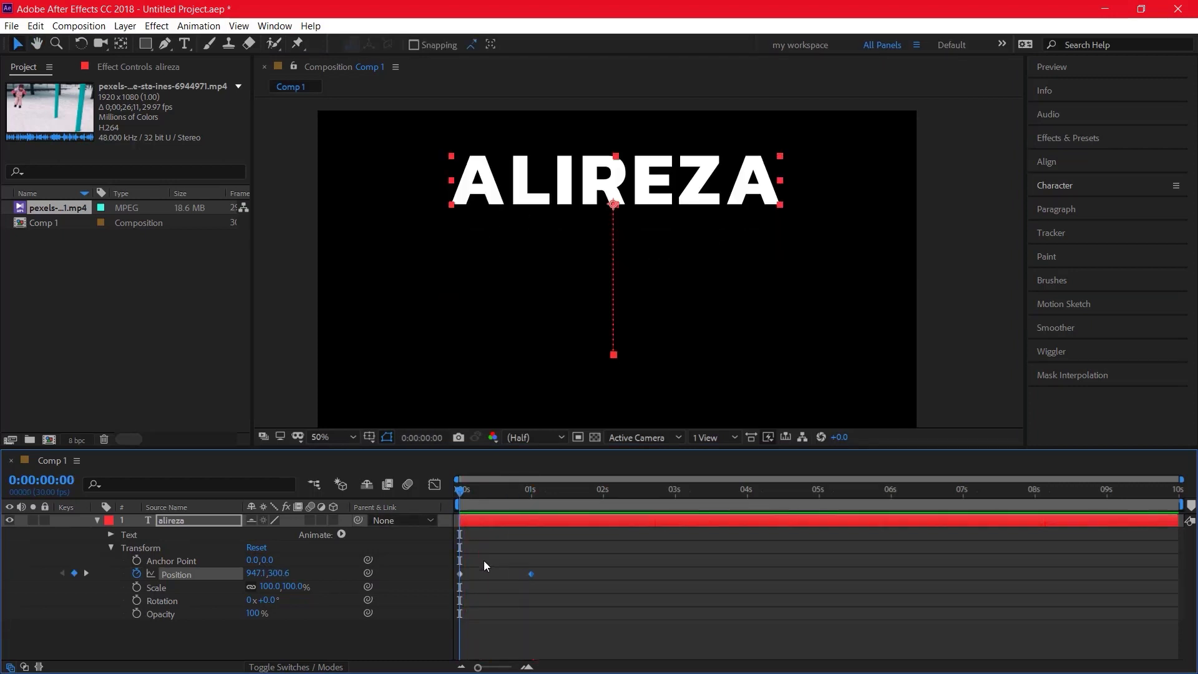
- Speed up the text's drop by moving its second Position keyframe to a few frames after the first, and preview the motion
left_click(536, 570)
left_click_drag(532, 573, 477, 573)
key("space")
key("space")
left_click_drag(477, 573, 470, 574)
key("space")
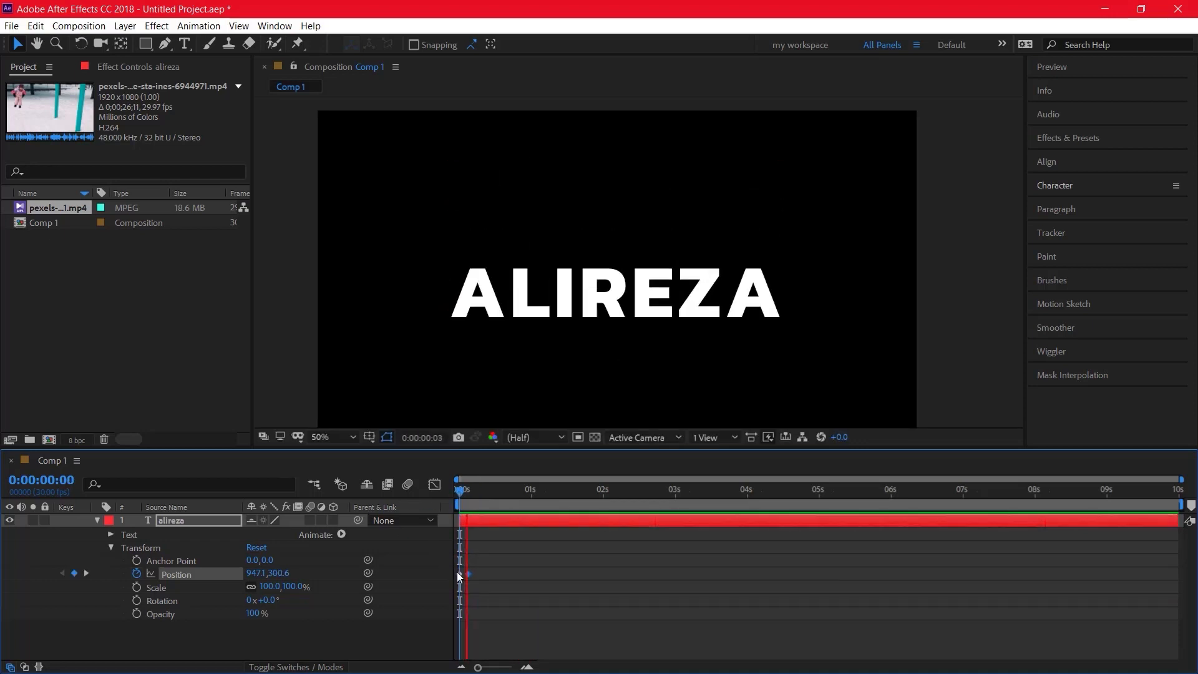
left_click_drag(498, 490, 495, 490)
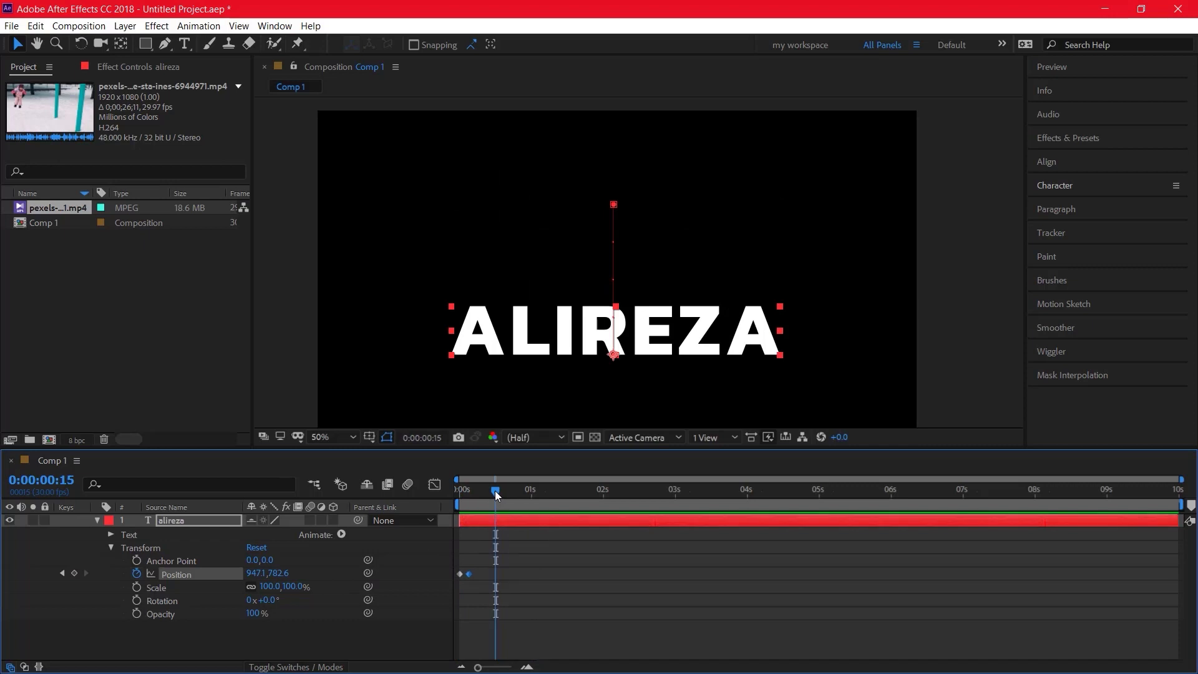
- End the work area at 0:00:00:15 and preview the text's quick drop within it
key("n")
key("space")
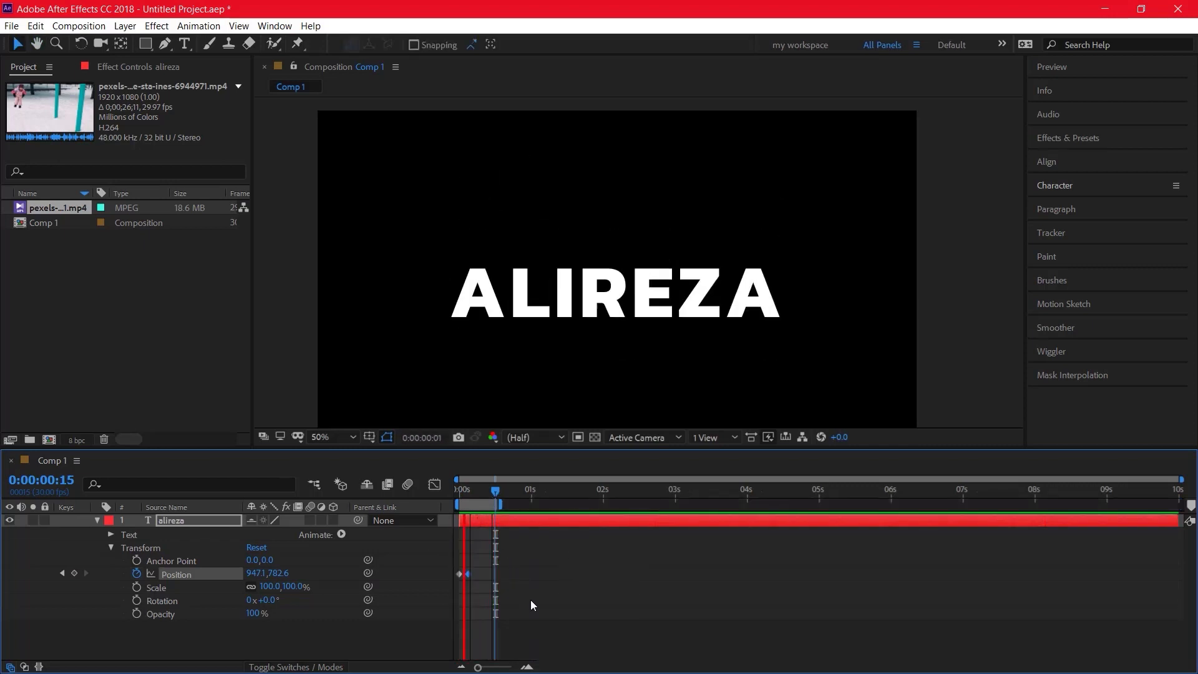
key("space")
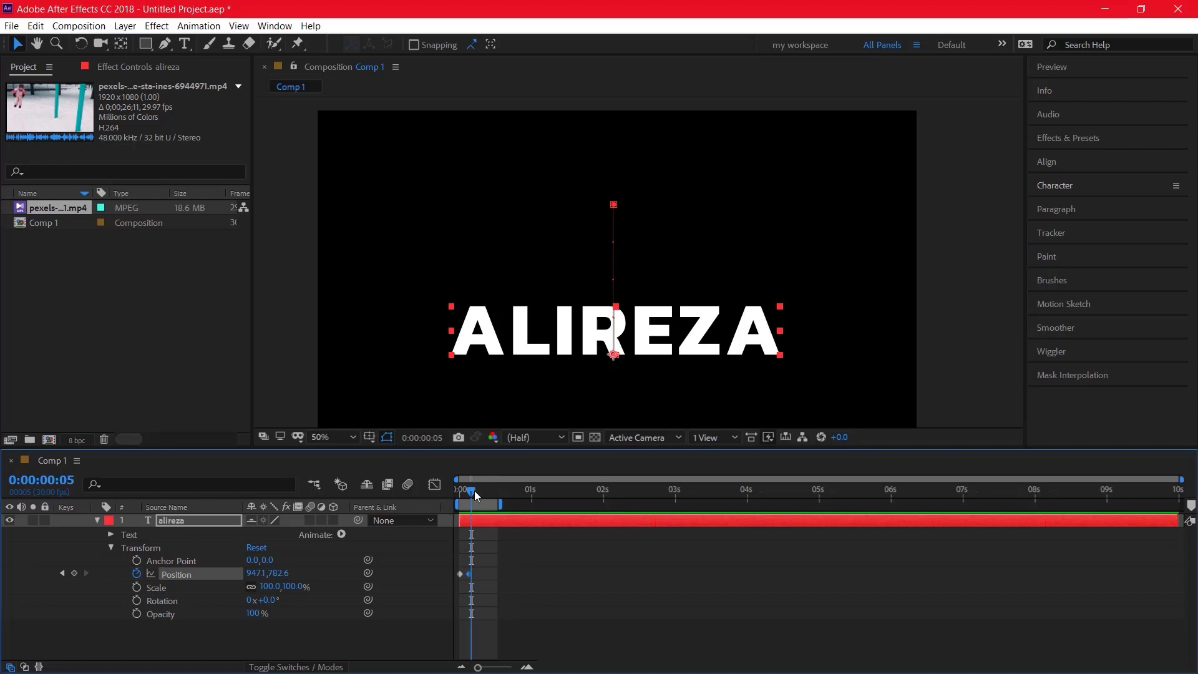
- Enable motion blur for both the text layer and the composition, and preview the drop from the start
left_click_drag(473, 490, 452, 490)
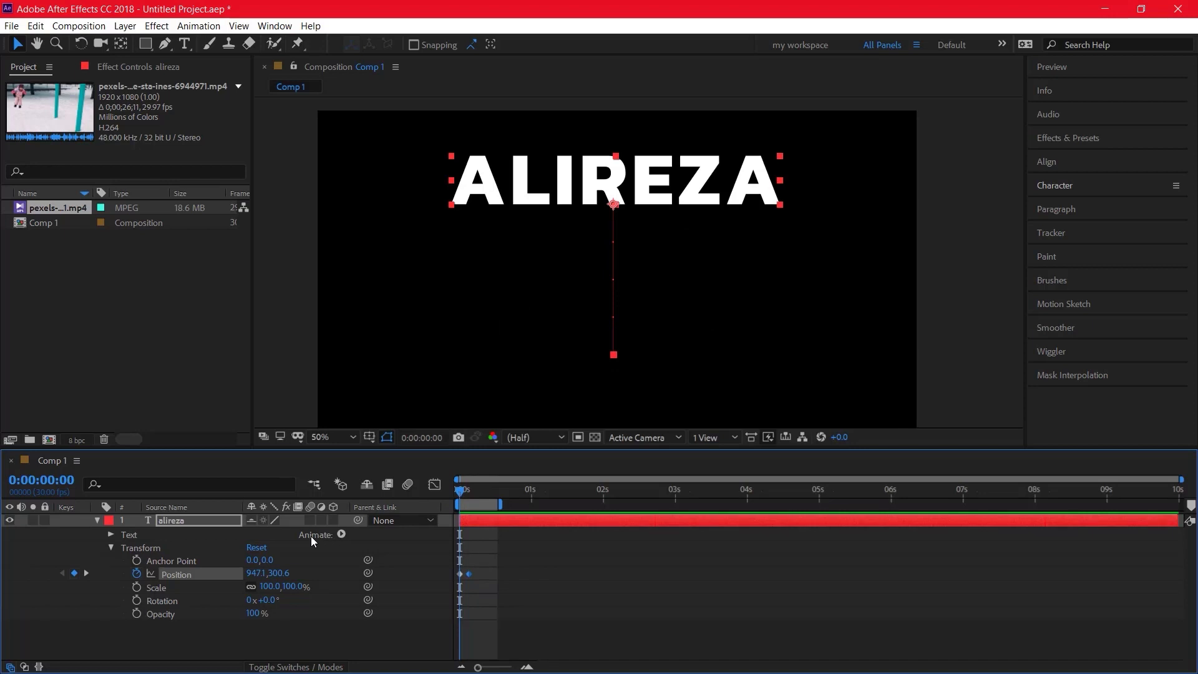
left_click(309, 519)
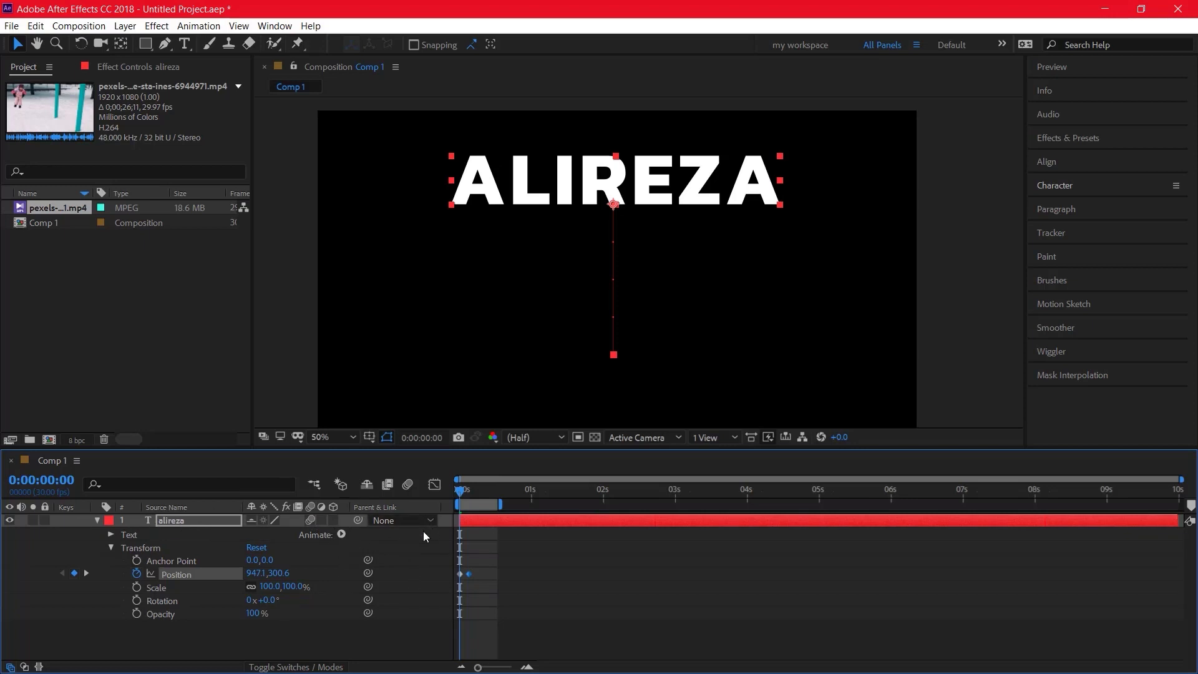
left_click(409, 484)
key("space")
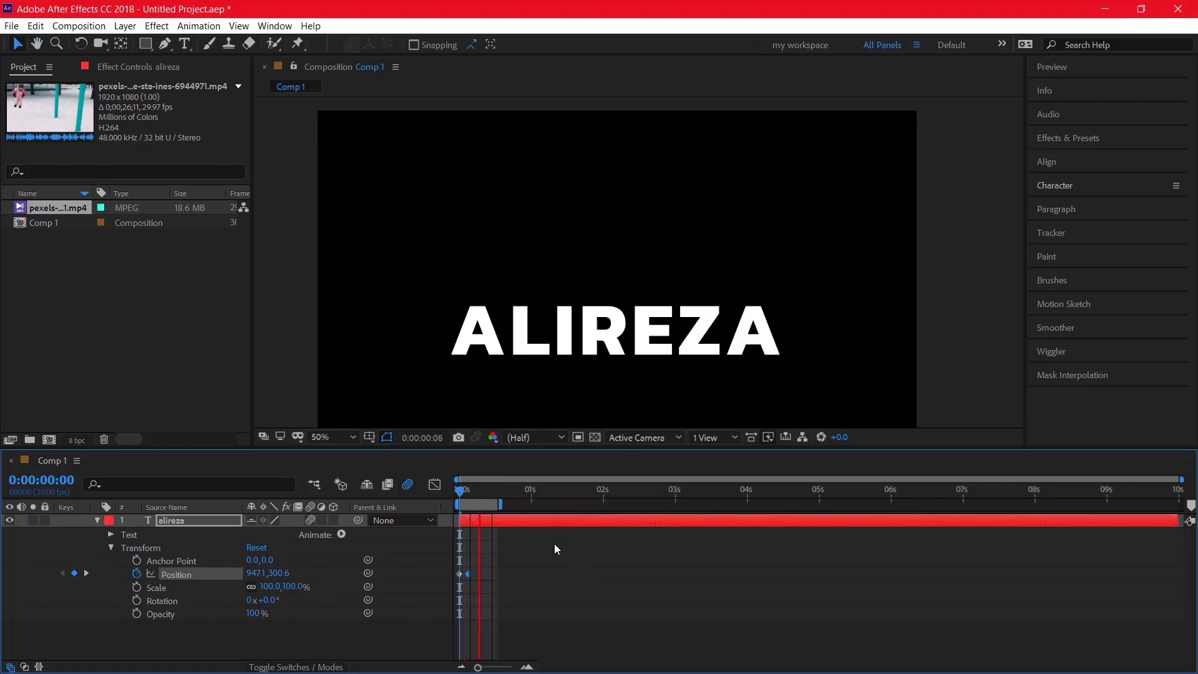
- Shift the text's first Position keyframe a few frames into the composition and place the second at 0:00:00:05
mouse_move(467, 496)
left_mouse_down()
mouse_move(465, 507)
mouse_move(459, 490)
left_mouse_up()
key("period")
mouse_move(461, 573)
left_mouse_down()
mouse_move(496, 570)
mouse_move(477, 573)
left_mouse_up()
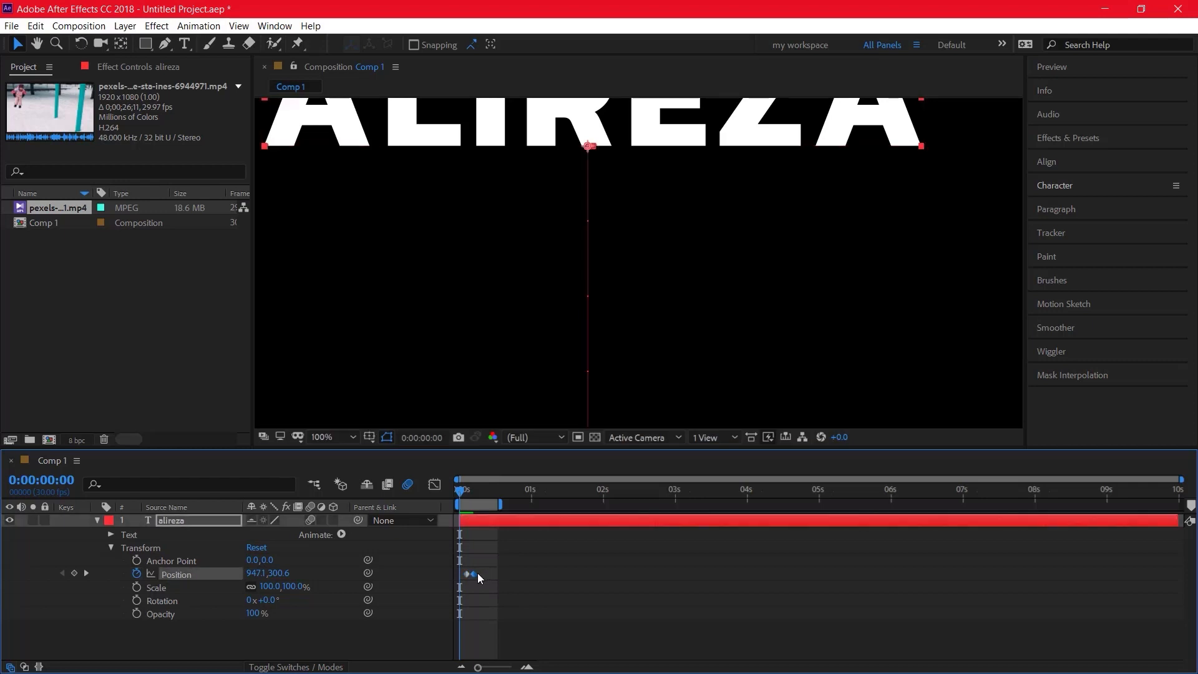
left_click(471, 492)
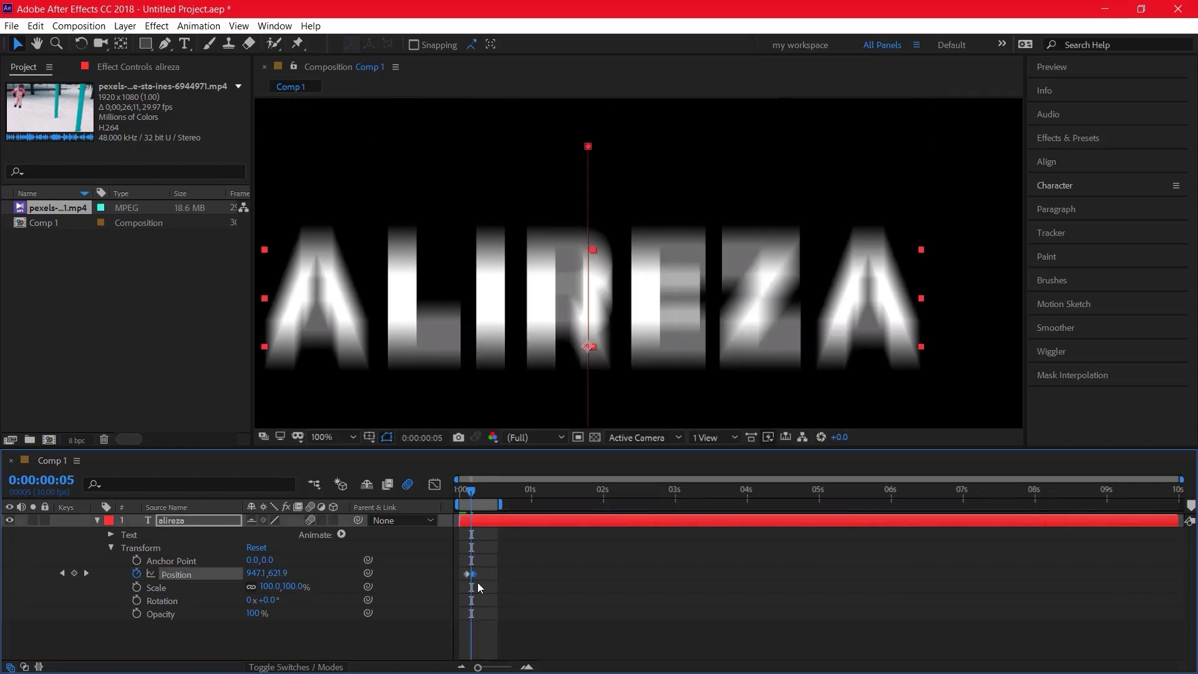
mouse_move(473, 575)
left_mouse_down()
mouse_move(489, 580)
mouse_move(469, 572)
left_mouse_up()
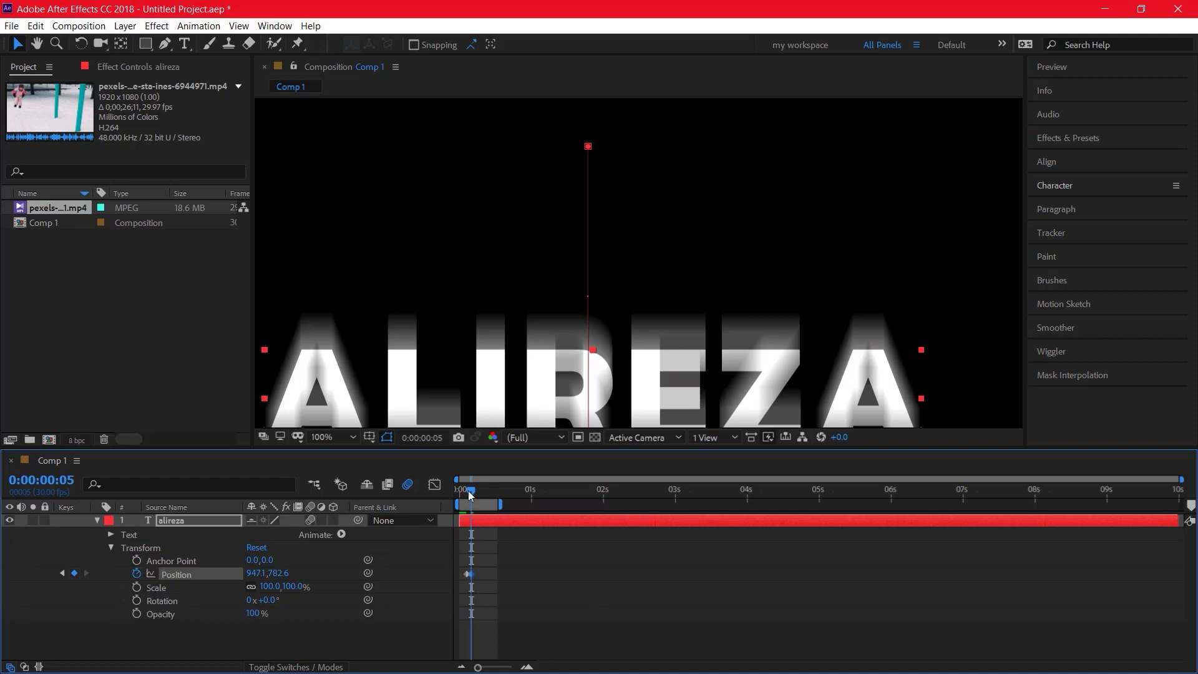
- Preview the retimed, motion-blurred drop from the composition's start
left_click_drag(471, 490, 444, 490)
key("space")
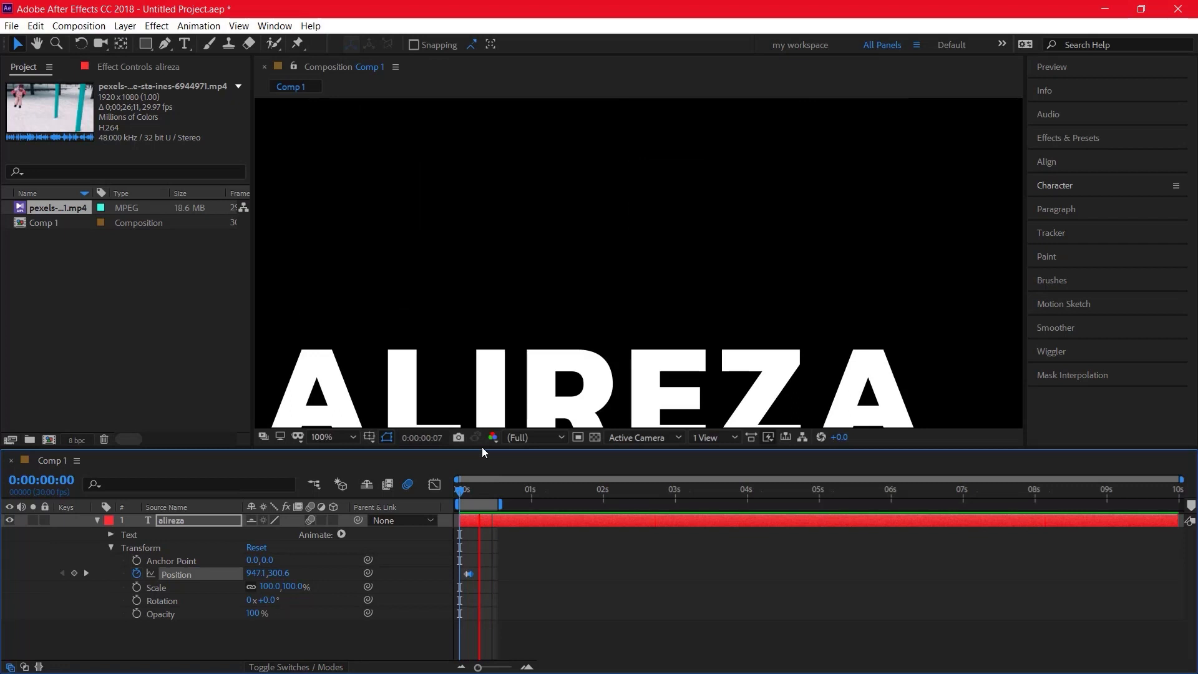
left_click_drag(470, 496, 451, 498)
scroll(472, 325, "down", 2)
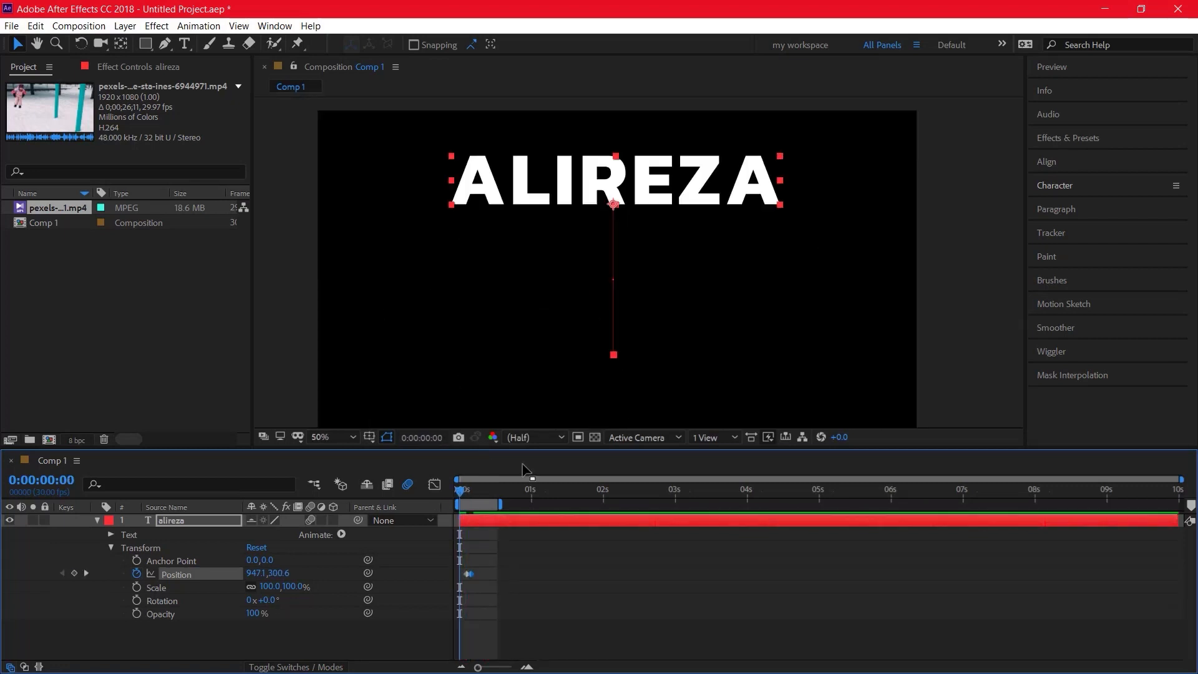
key("space")
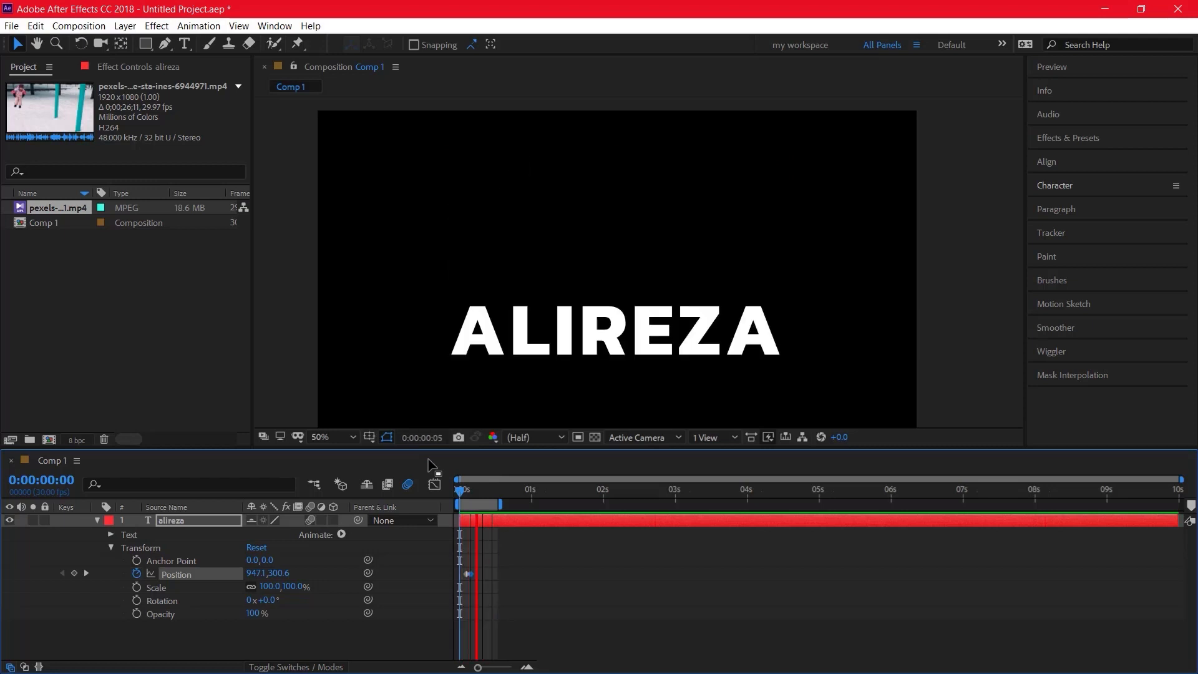
- Compare the text at 0:00:00:04 with the composition's motion blur off and on, leaving it enabled
left_click(470, 493)
mouse_move(470, 493)
left_mouse_down()
mouse_move(459, 491)
mouse_move(468, 497)
left_mouse_up()
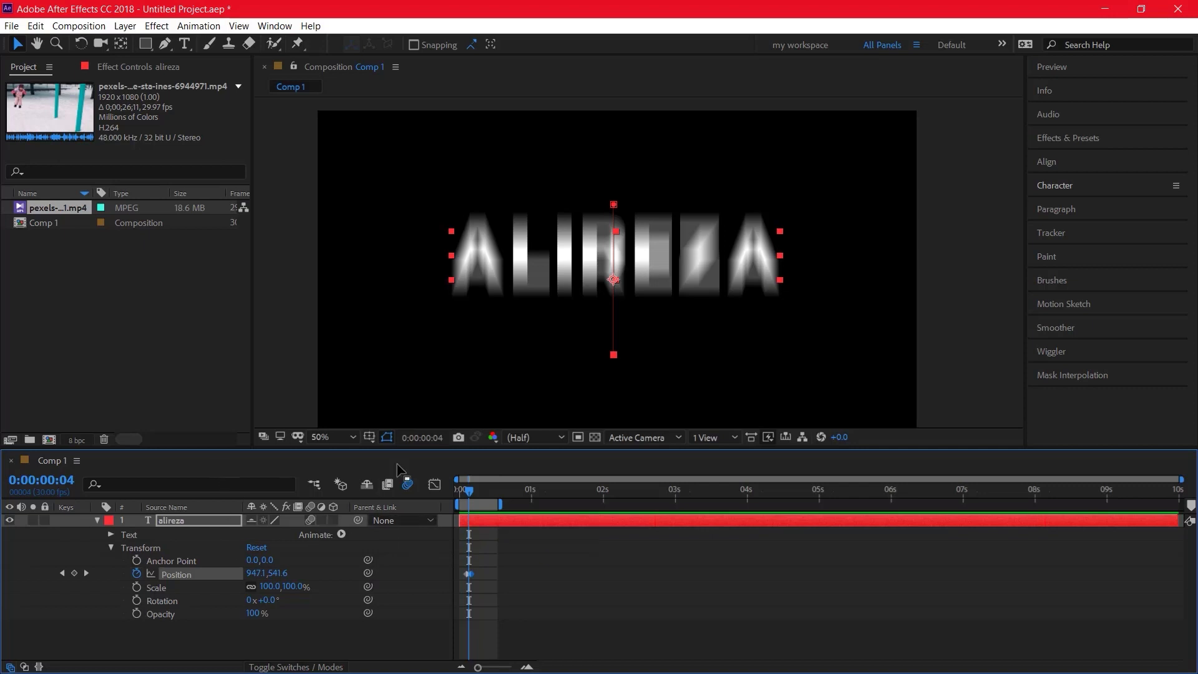
left_click(406, 485)
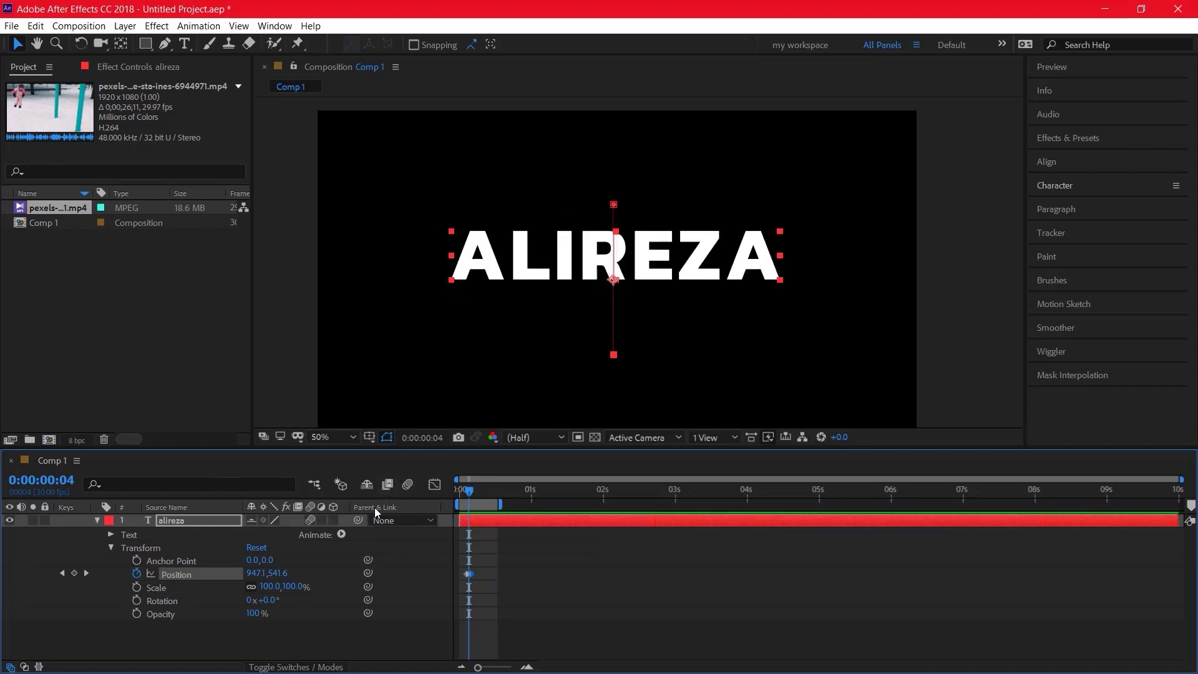
left_click(408, 485)
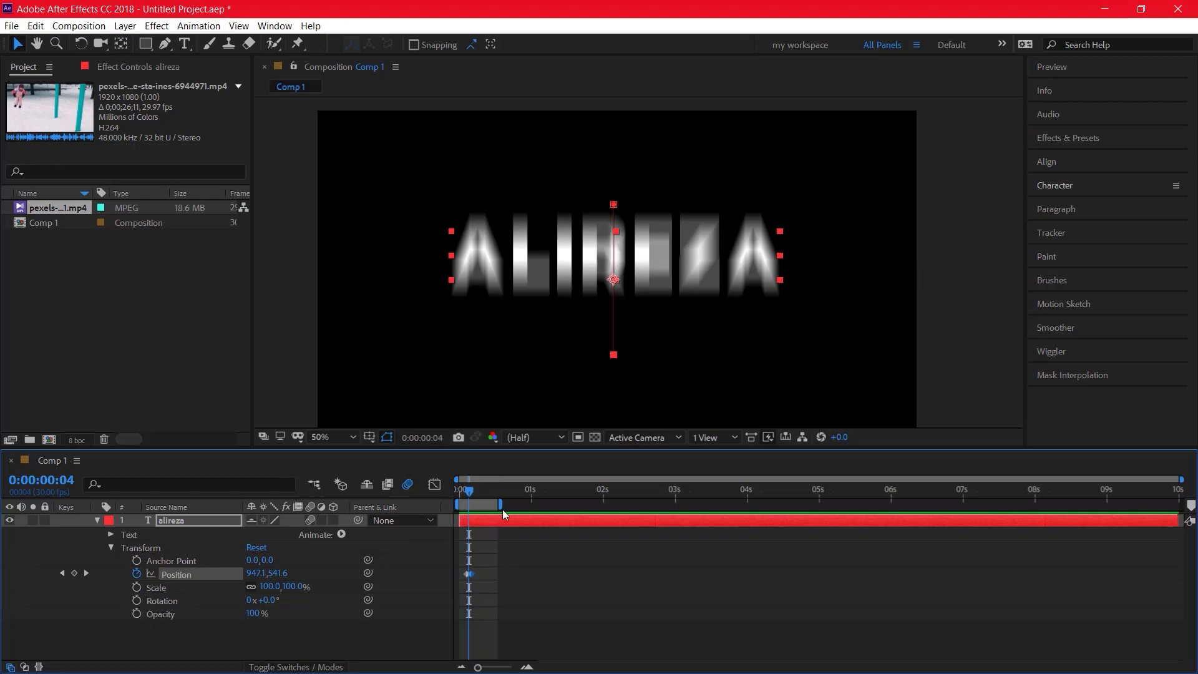
- Extend the work area to just before 2 seconds and keyframe the text's Scale from 100% at 0:00:00:17 to 478% shortly after
left_click_drag(495, 503, 459, 504)
left_click(512, 493)
left_click(501, 492)
left_click(138, 587)
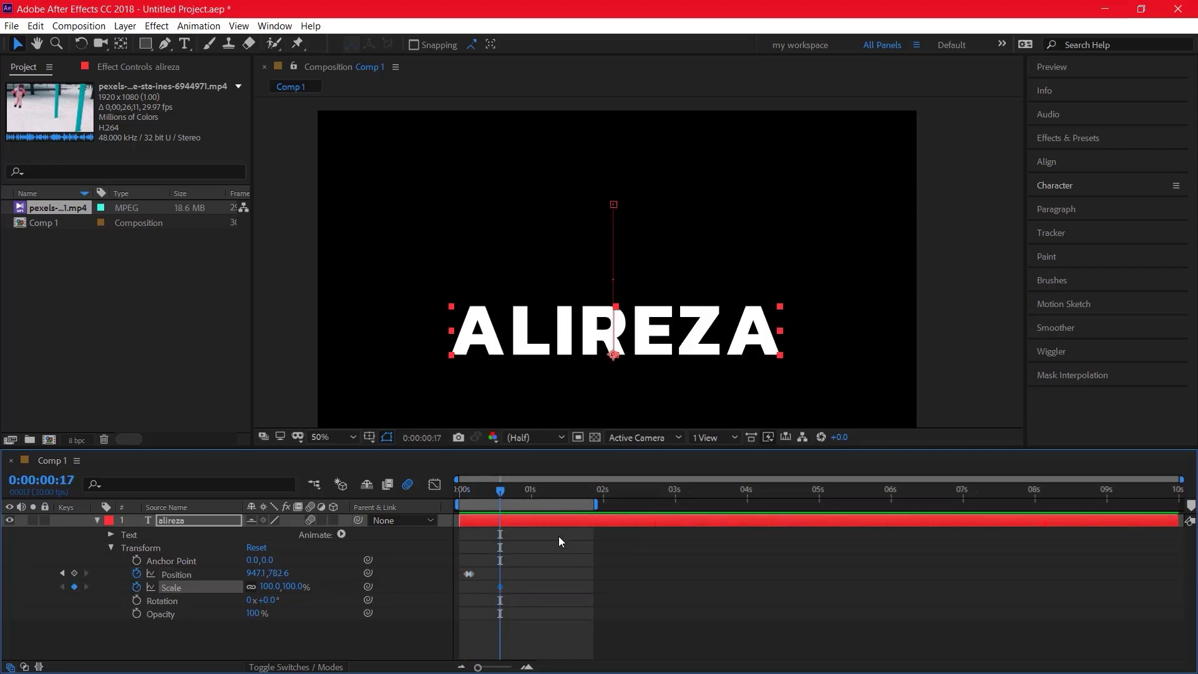
left_click(506, 490)
left_click_drag(268, 587, 534, 579)
- Add a Rotation keyframe of 0° to the text layer at 0:00:00:27
mouse_move(495, 490)
left_mouse_down()
mouse_move(484, 492)
mouse_move(507, 491)
mouse_move(492, 505)
left_mouse_up()
left_click(522, 492)
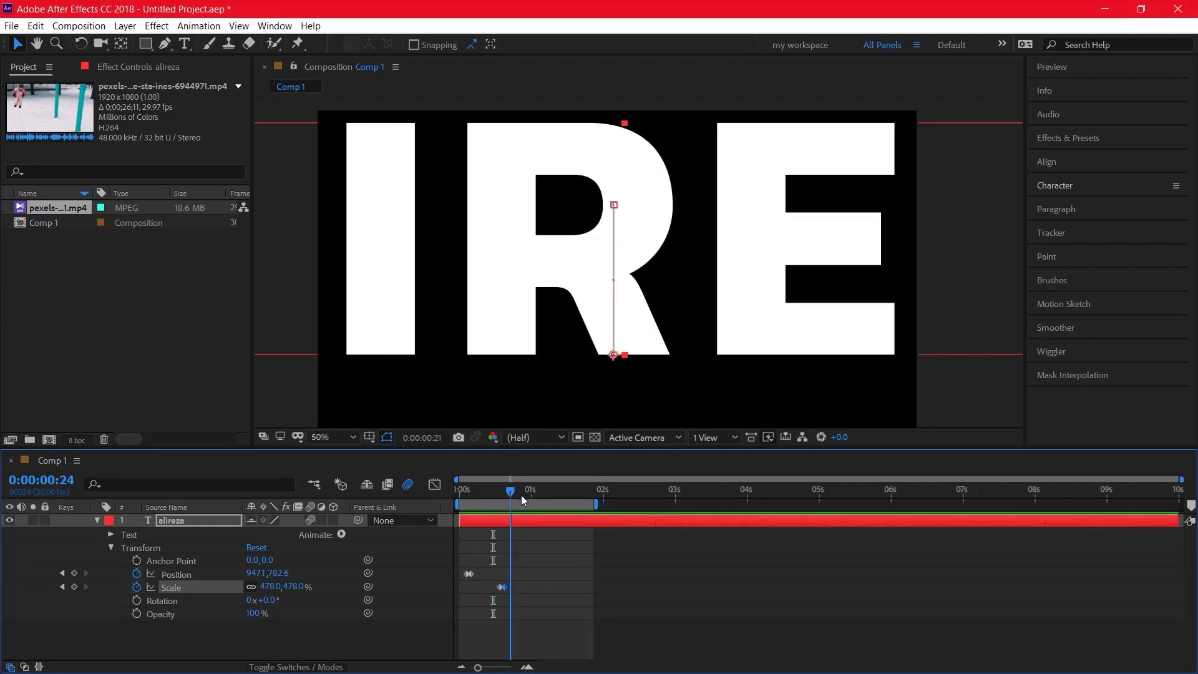
left_click(137, 600)
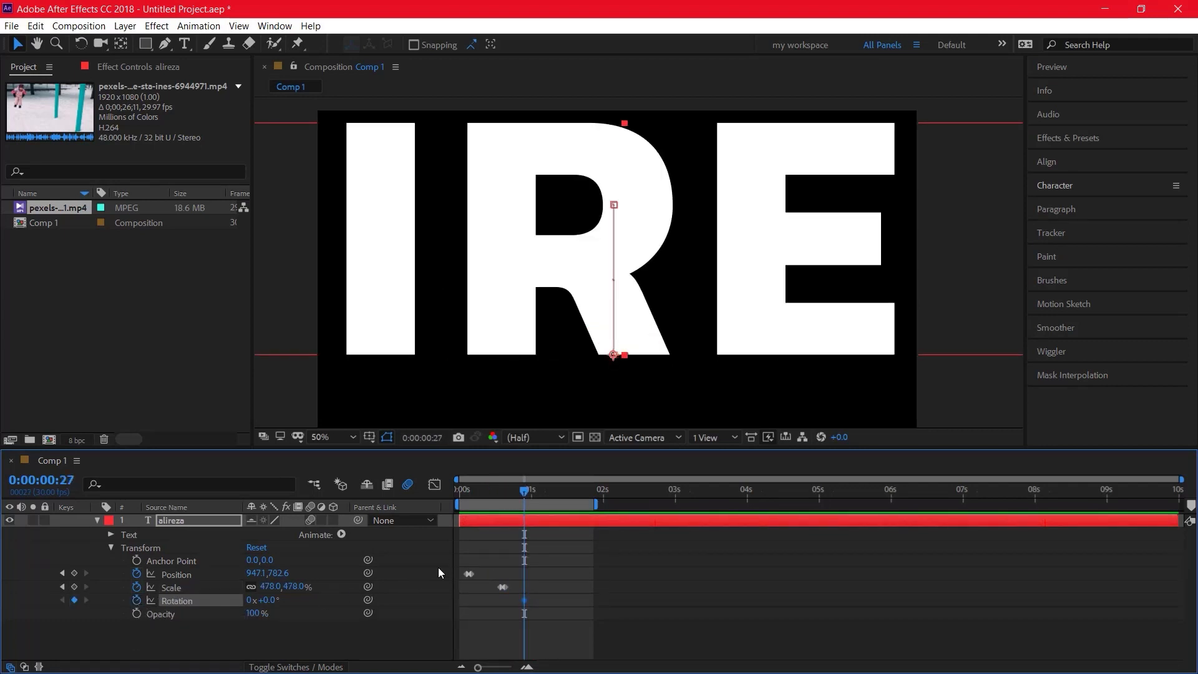
- Copy both Scale keyframes to 0:00:00:24 and time-reverse the copies so the text shrinks from 478% to 100%
left_click(517, 493)
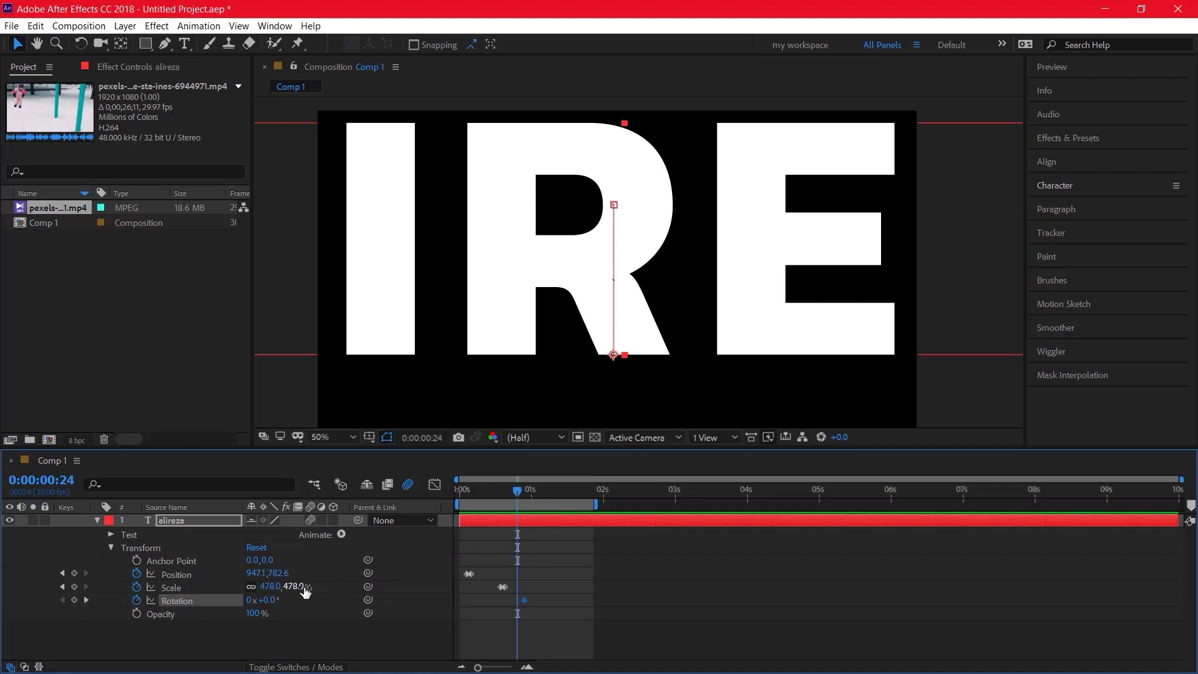
left_click_drag(492, 582, 500, 596)
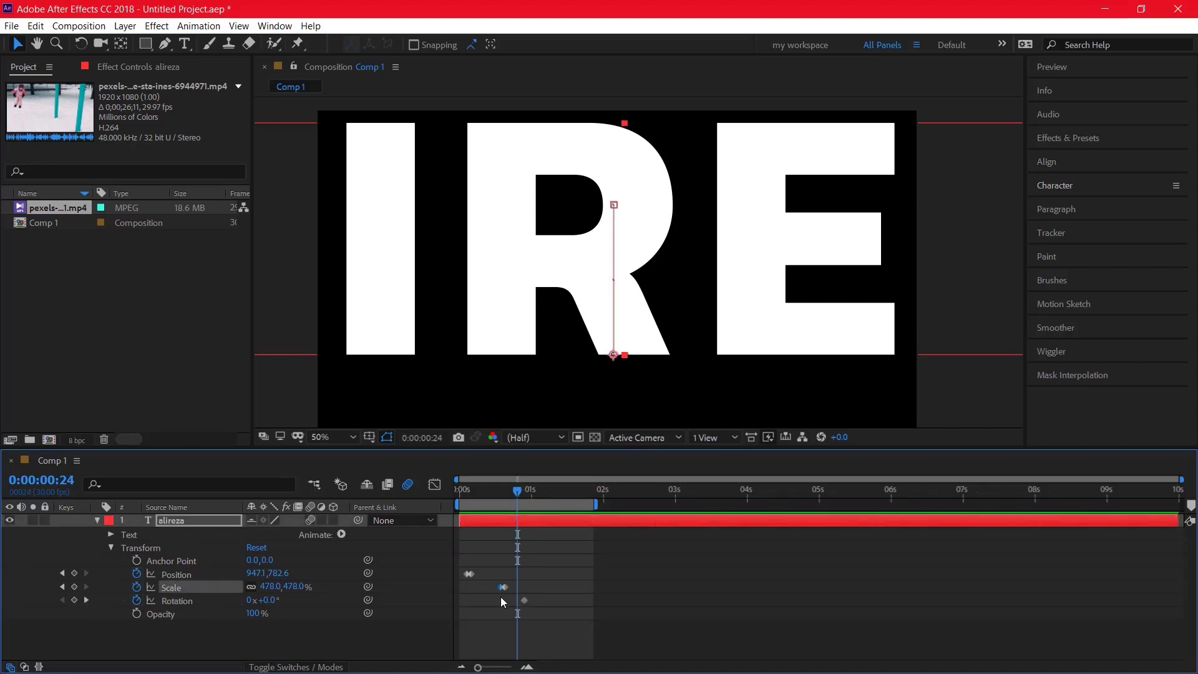
key("F9")
key("ctrl+c")
key("ctrl+v")
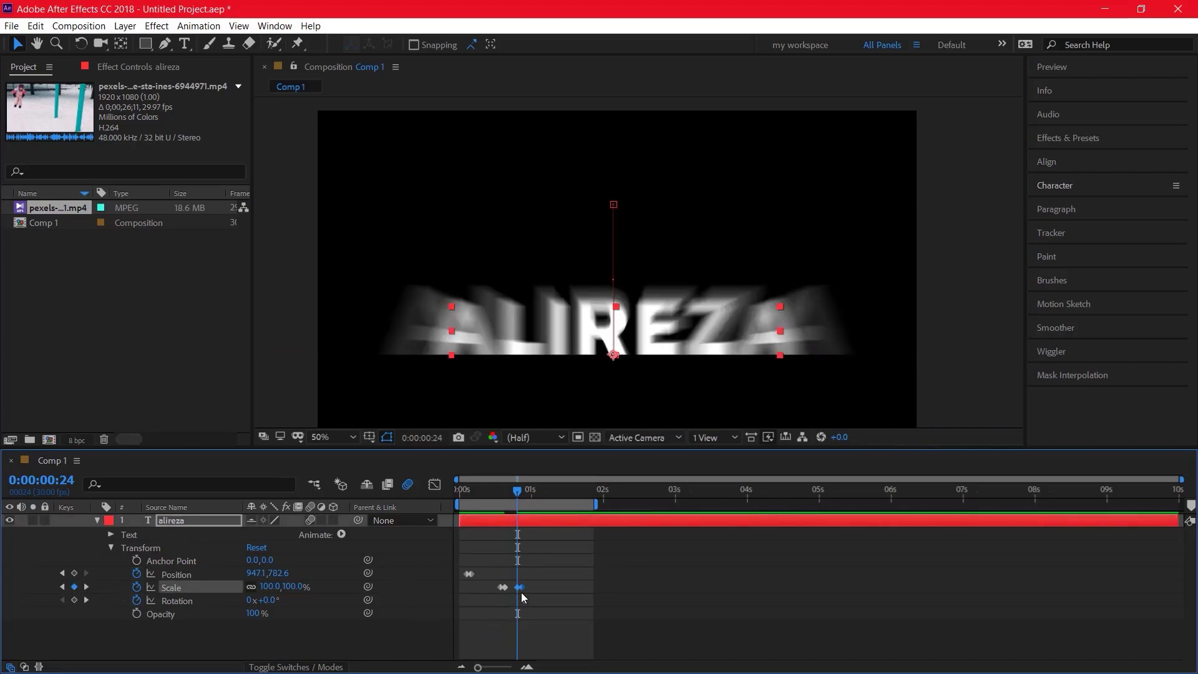
right_click(522, 586)
mouse_move(546, 579)
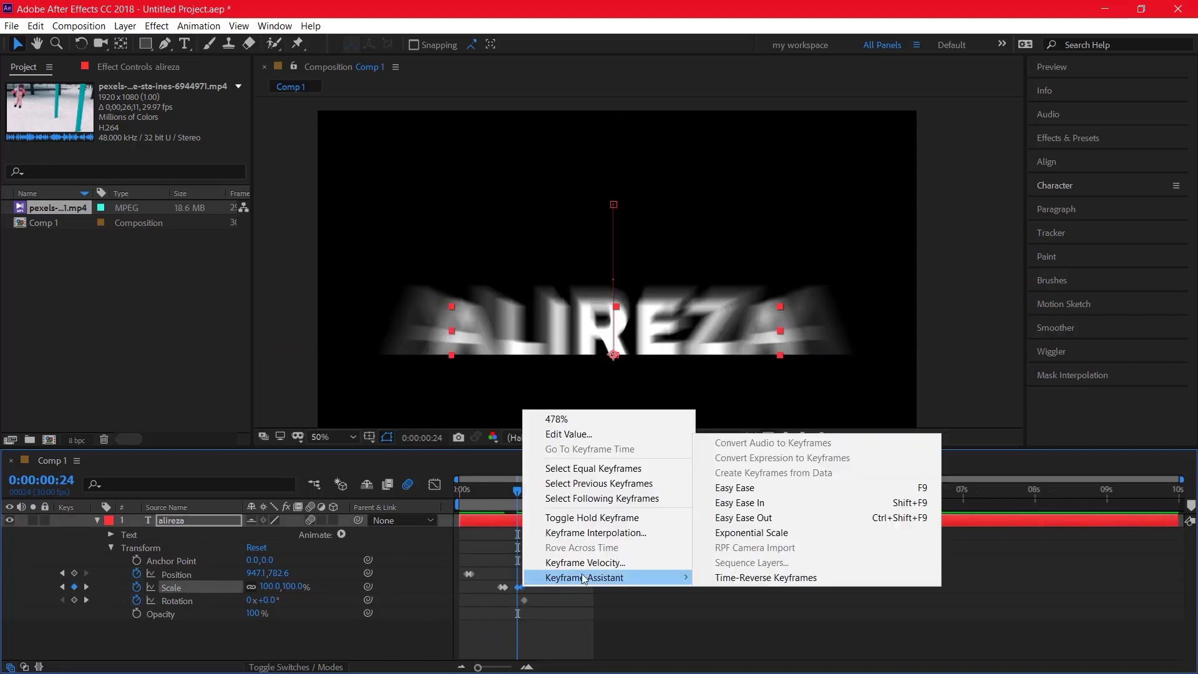
left_click(761, 584)
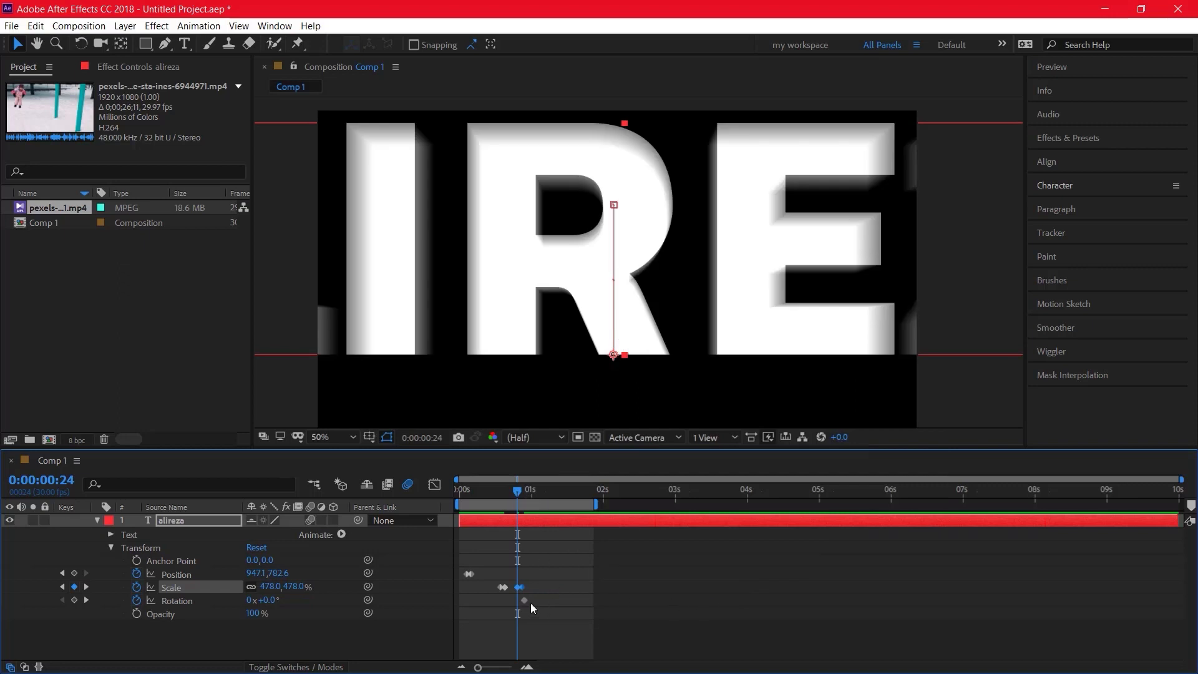
- Move the Rotation keyframe just past one second and keyframe a full turn of 1x+0° at 0:00:01:05
left_click_drag(531, 603, 540, 602)
left_click(534, 493)
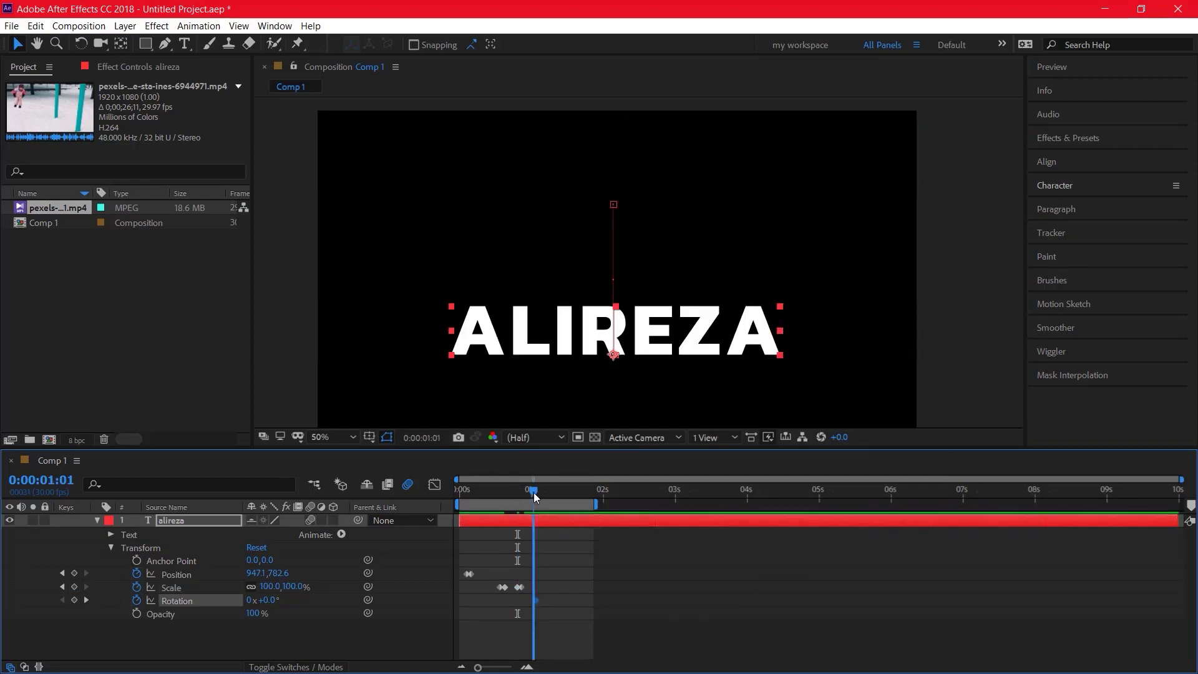
key("space")
left_click_drag(550, 495, 545, 492)
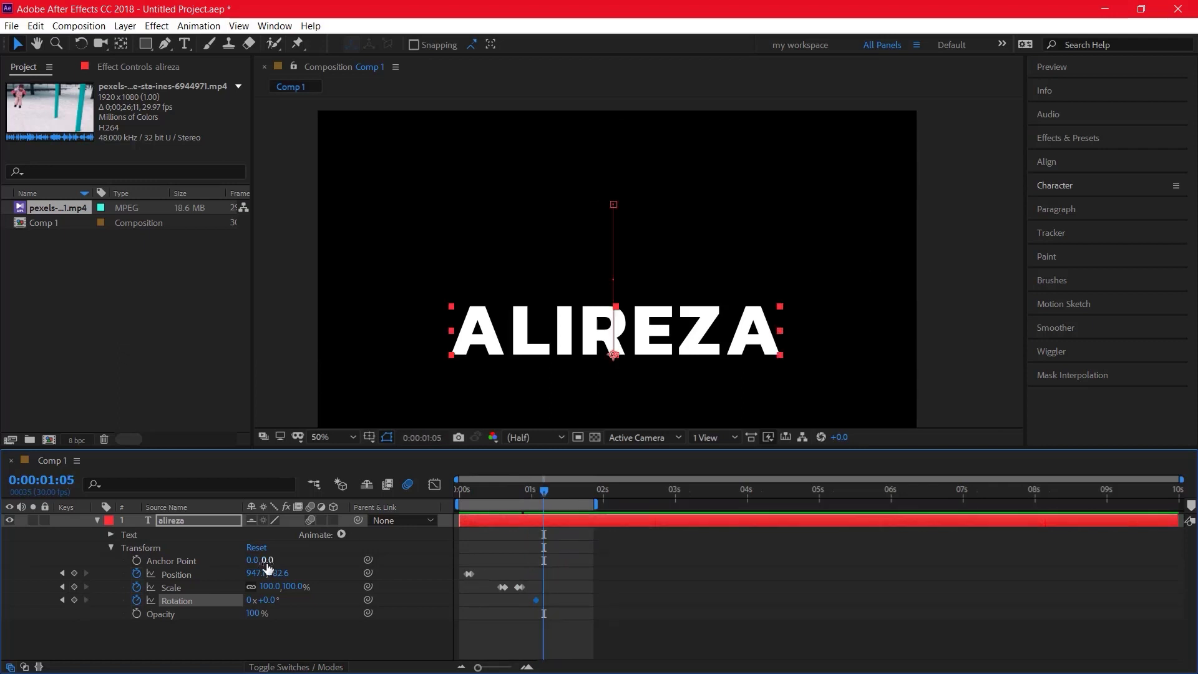
left_click_drag(275, 596, 314, 612)
left_click(270, 601)
type("0")
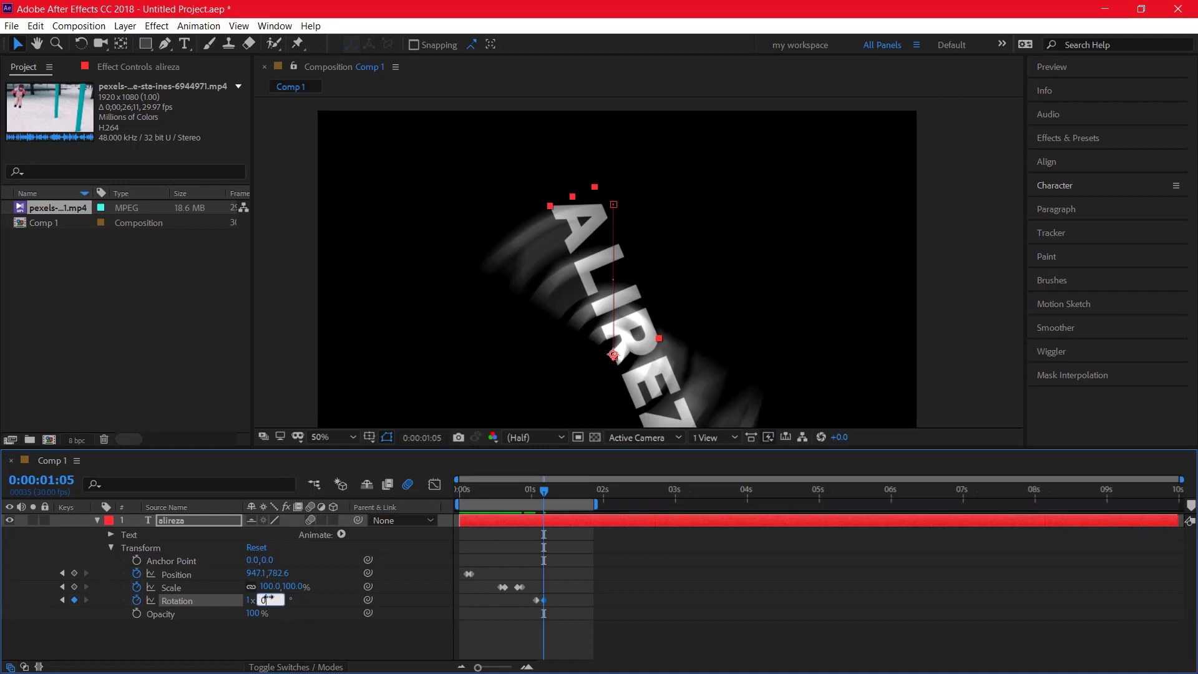
key("Return")
- Preview the position, scale and rotation animation with the composition's motion blur off and on
left_click_drag(536, 493, 457, 496)
scroll(578, 261, "down", 1)
key("space")
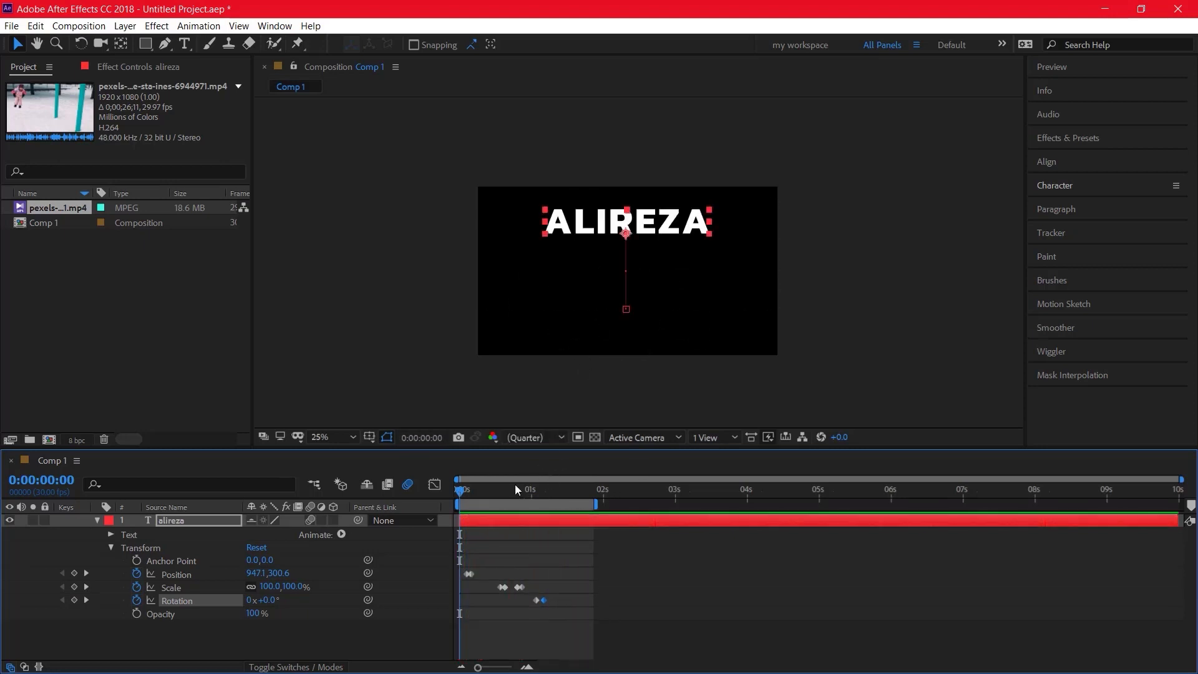
left_click_drag(514, 487, 471, 468)
scroll(656, 325, "up", 1)
key("space")
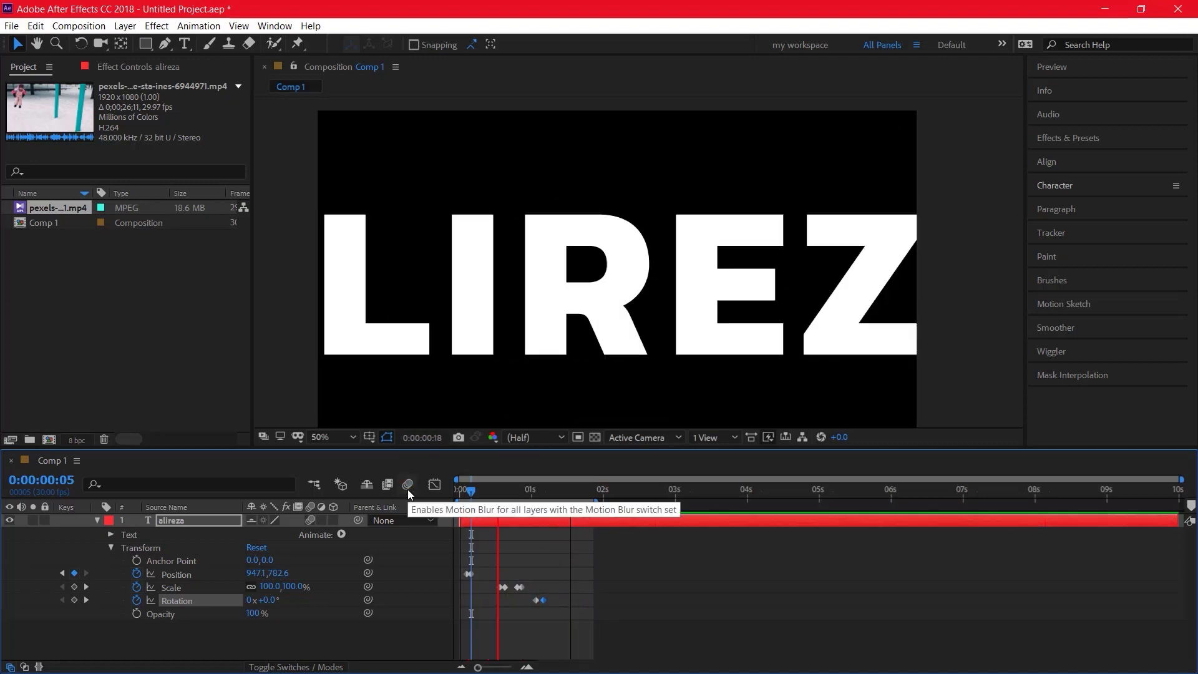
left_click(407, 485)
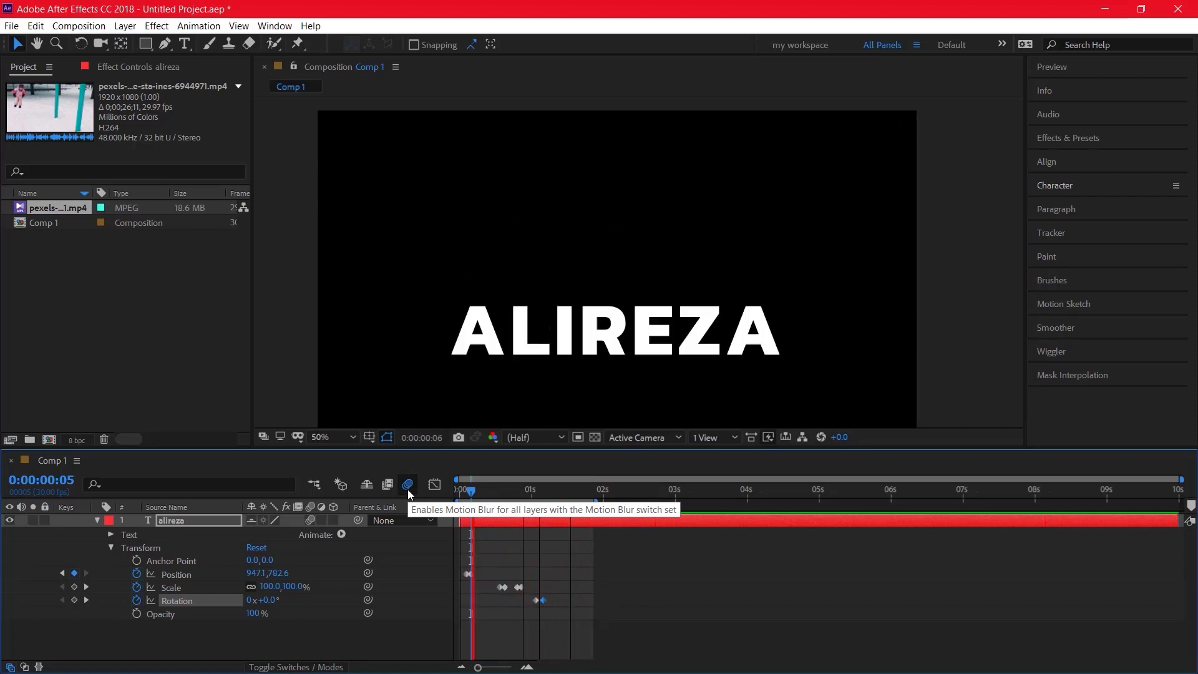
- Return to the composition's start, delete all of the text layer's keyframes and collapse its properties
left_click_drag(515, 489, 343, 529)
left_click_drag(570, 635, 368, 533)
key("Delete")
left_click(109, 556)
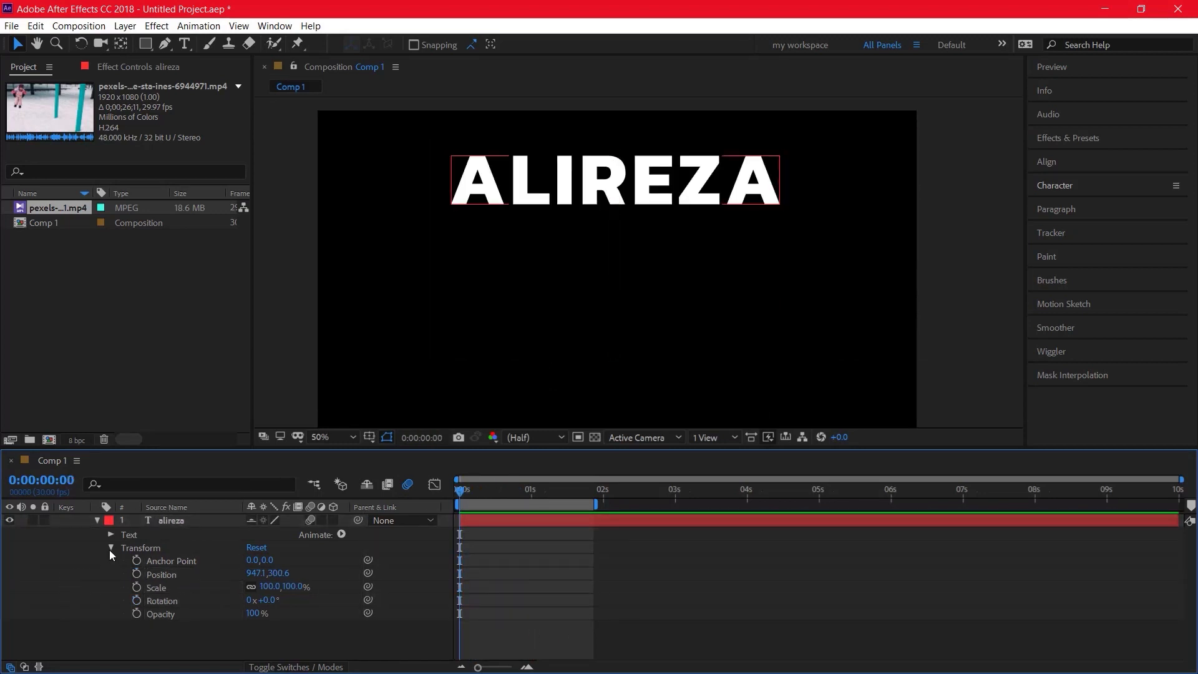
left_click(97, 520)
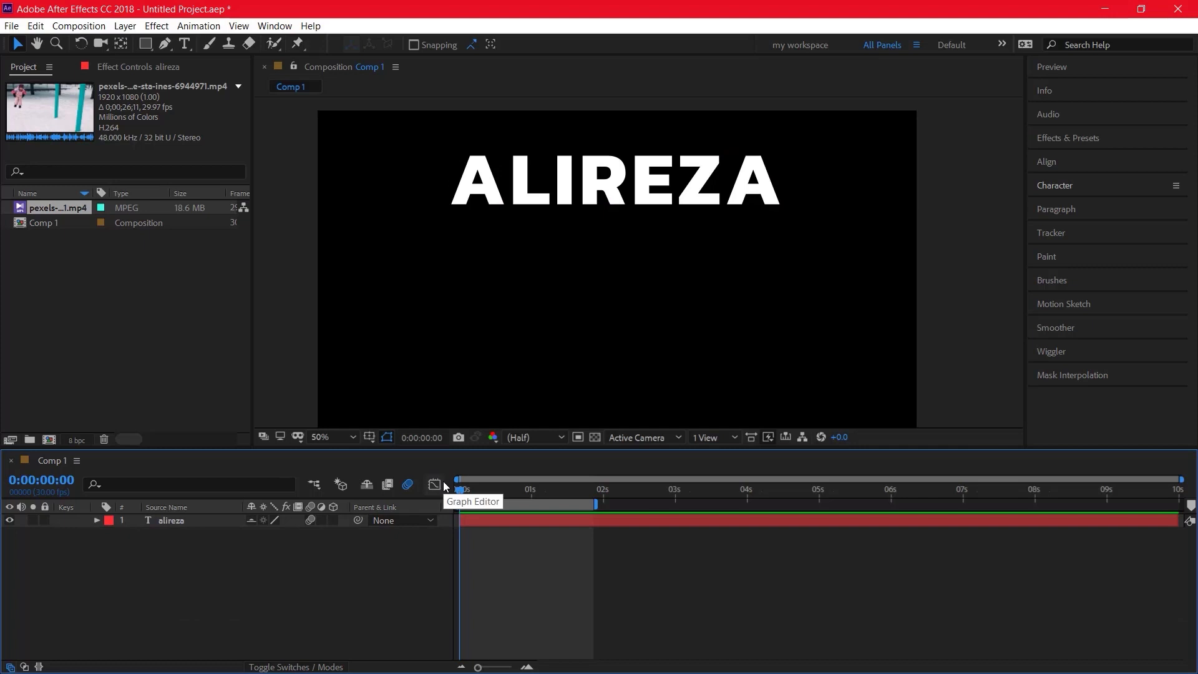
- Show the timeline's Graph Editor and return to the layer bars
left_click(435, 486)
left_click(435, 485)
left_click(434, 486)
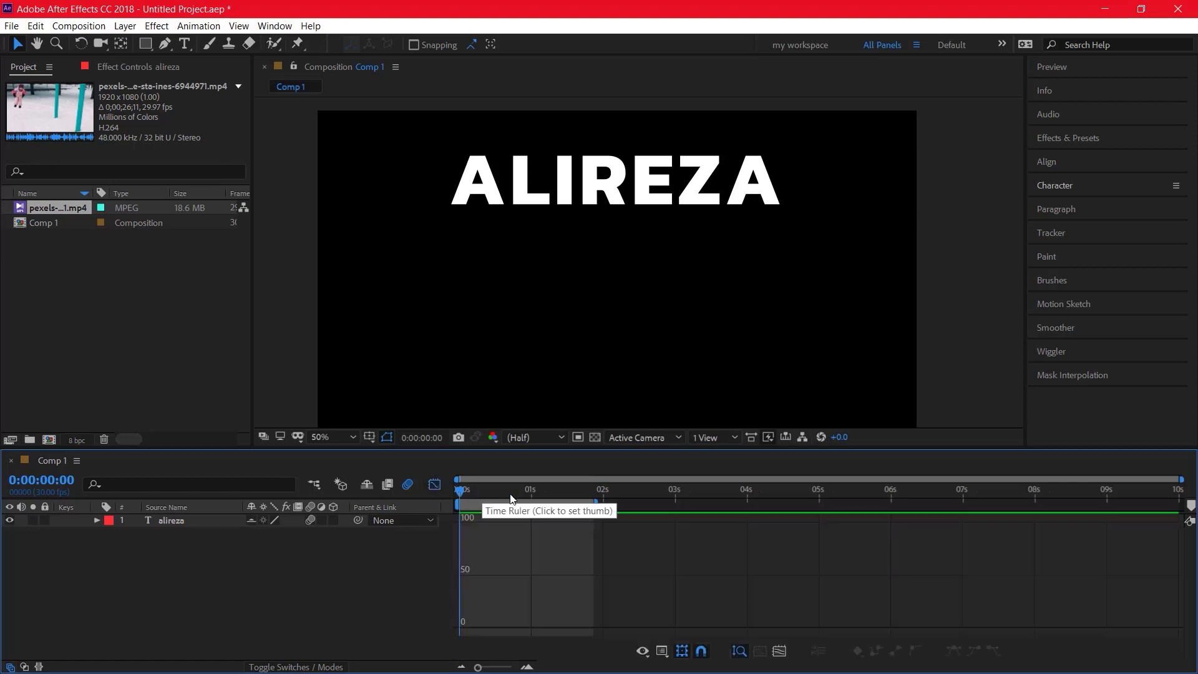
left_click(433, 488)
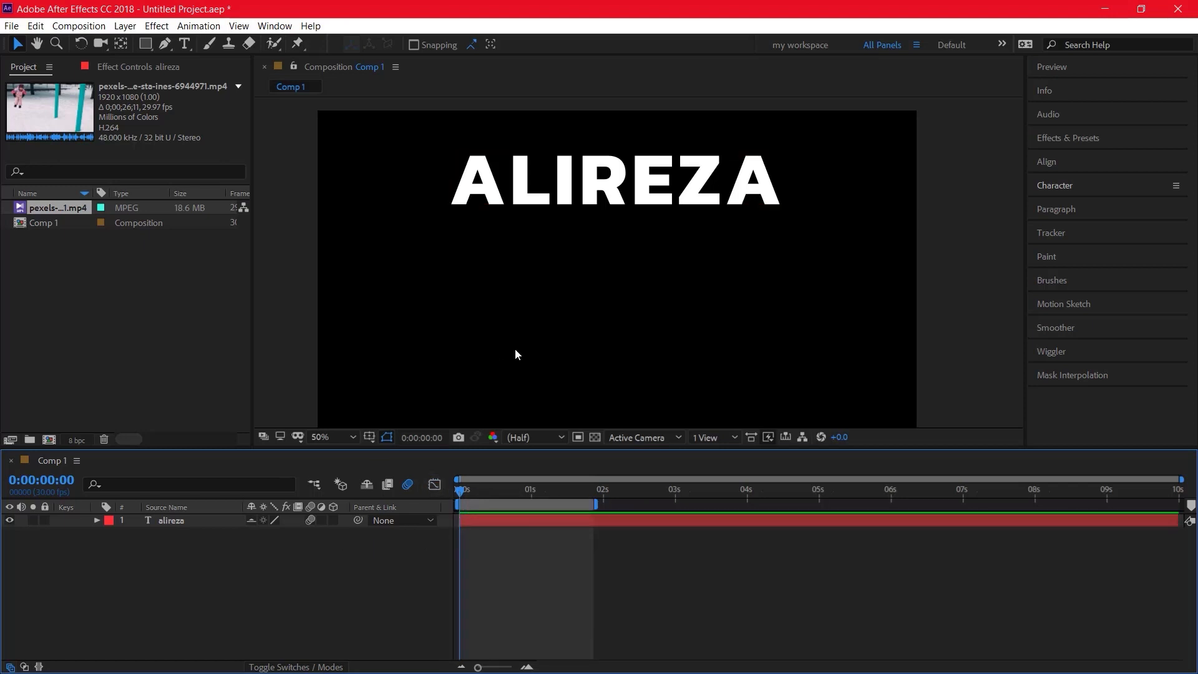
- Keyframe the text's Position before the half-second mark and at 0:00:01:05, where the text is moved down to about 947, 809
key("comma")
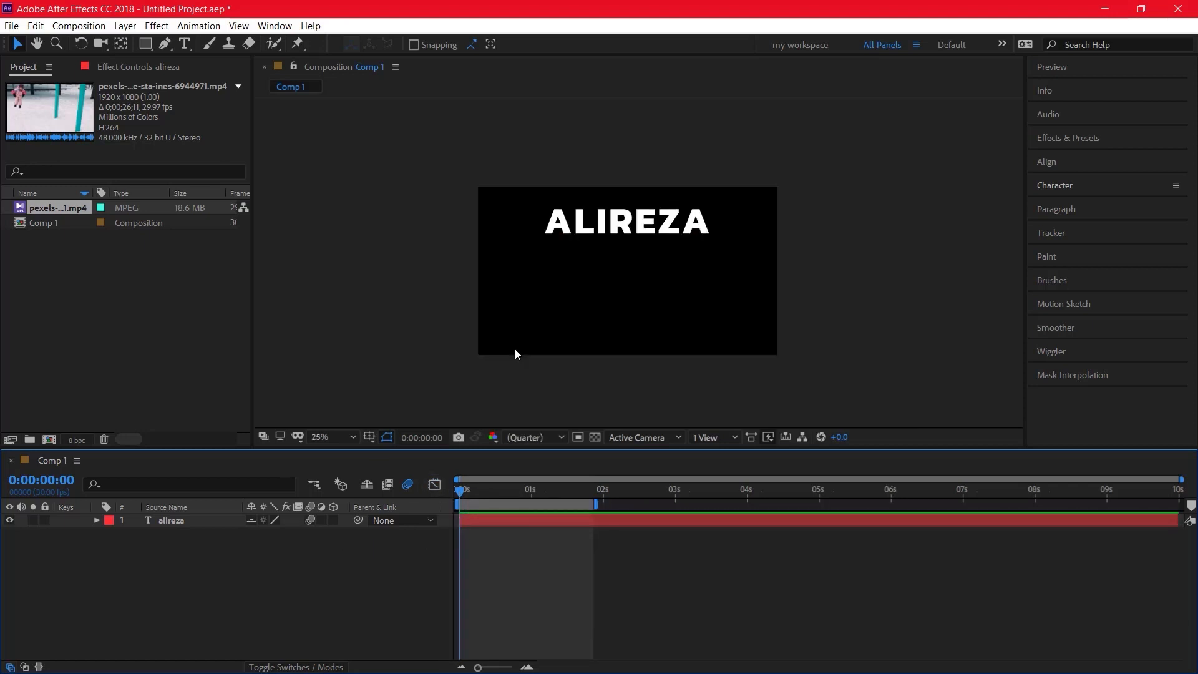
left_click(96, 520)
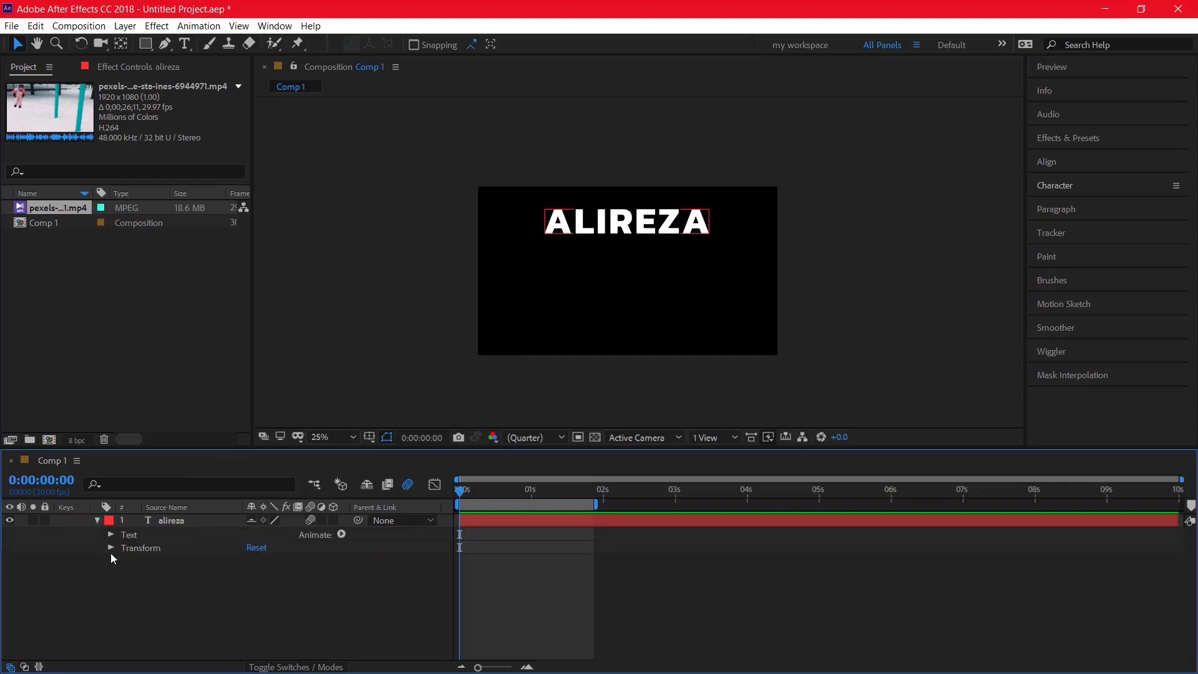
left_click(110, 547)
left_click(136, 574)
left_click_drag(510, 490, 544, 500)
left_click_drag(460, 573, 487, 588)
left_click_drag(634, 215, 634, 293)
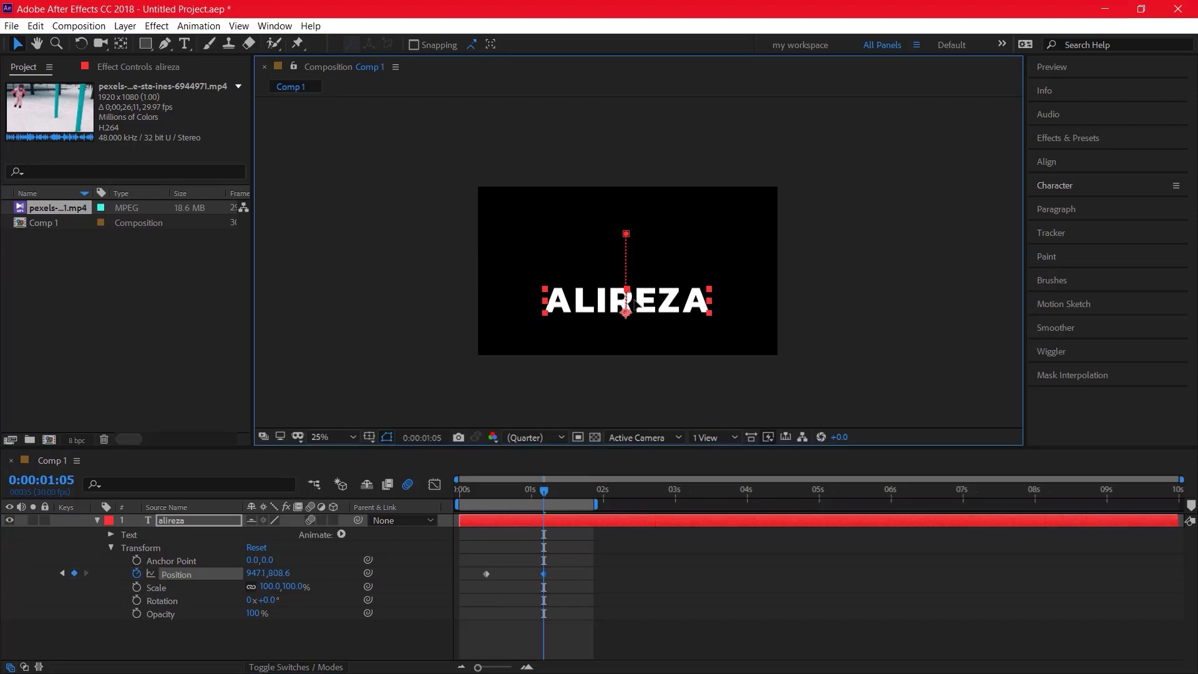
- Preview the text's unsmoothed position move from the composition's start and bring the time back to 0:00:00:06
left_click_drag(541, 492, 419, 514)
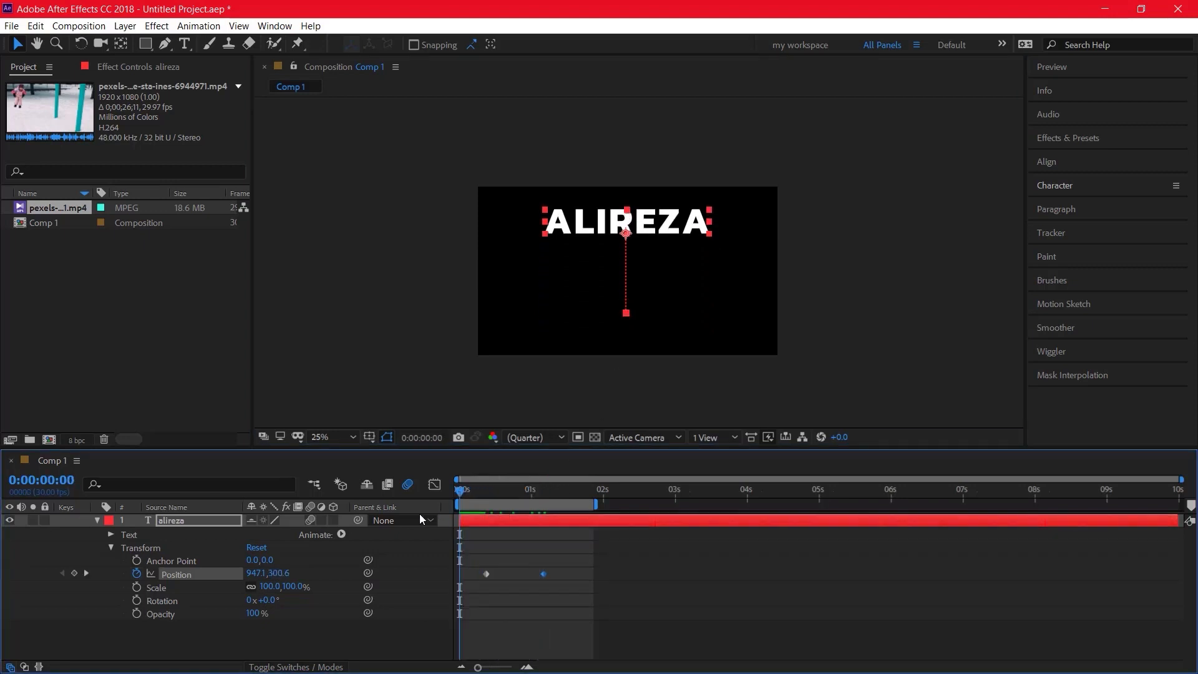
key("space")
left_click_drag(520, 492, 473, 492)
- Apply Easy Ease to both of the text layer's Position keyframes
left_click_drag(567, 593, 477, 568)
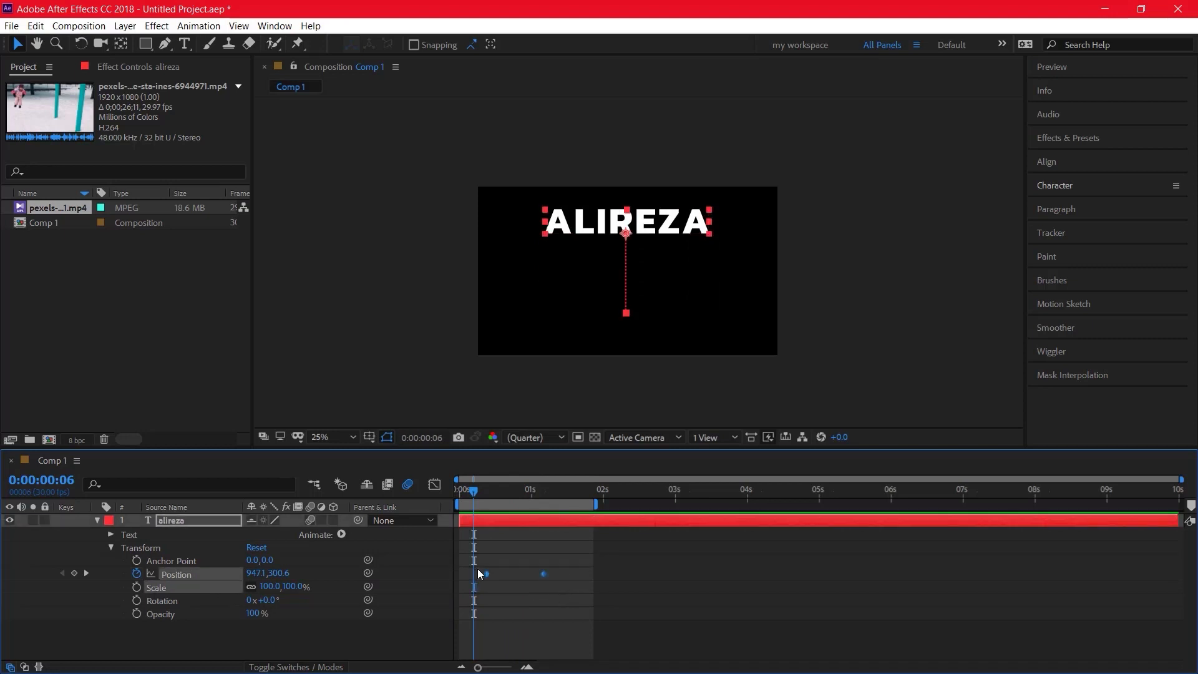
right_click(489, 574)
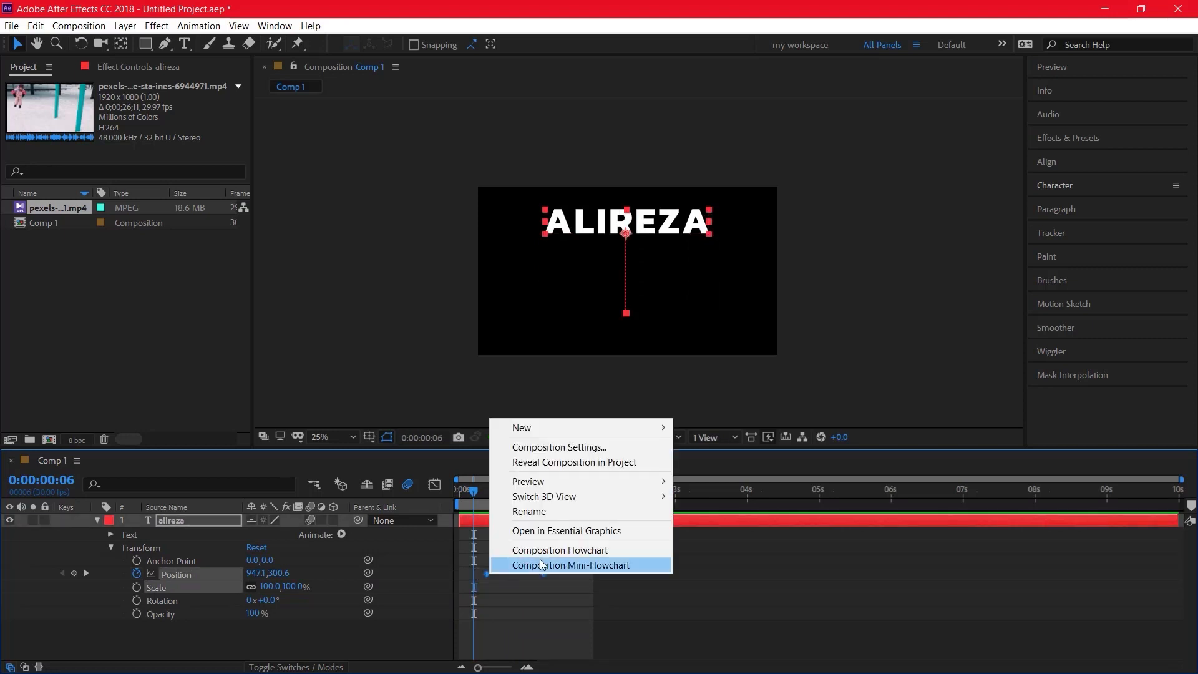
right_click(486, 574)
mouse_move(540, 564)
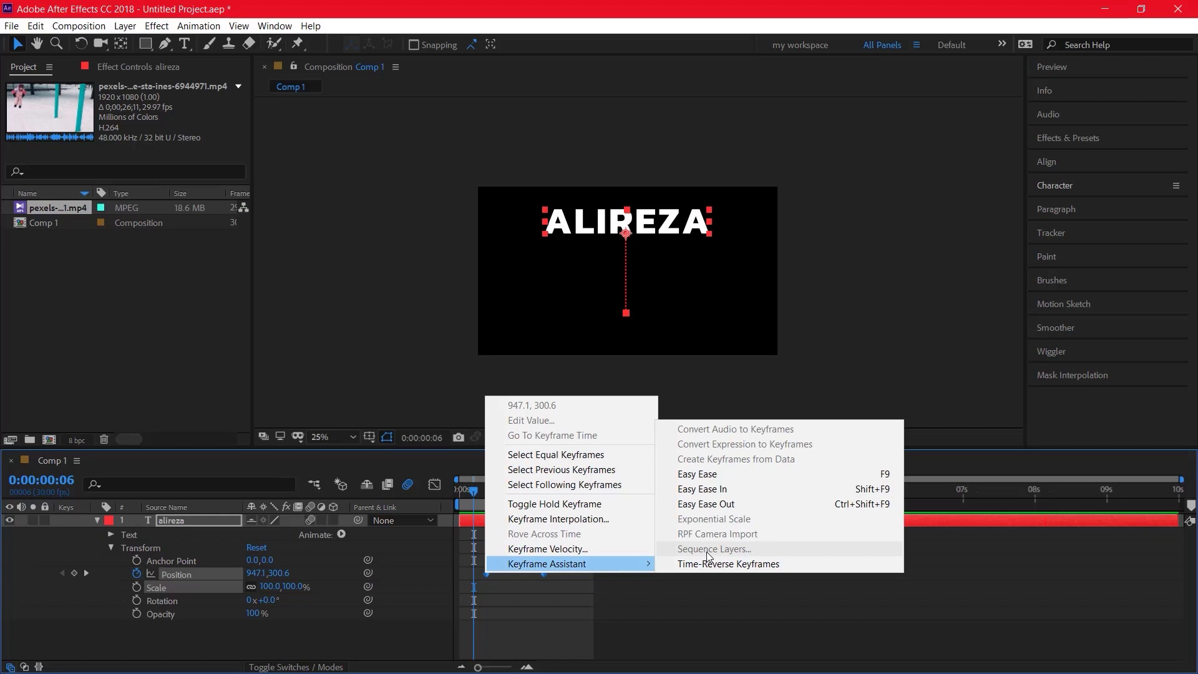
left_click(731, 472)
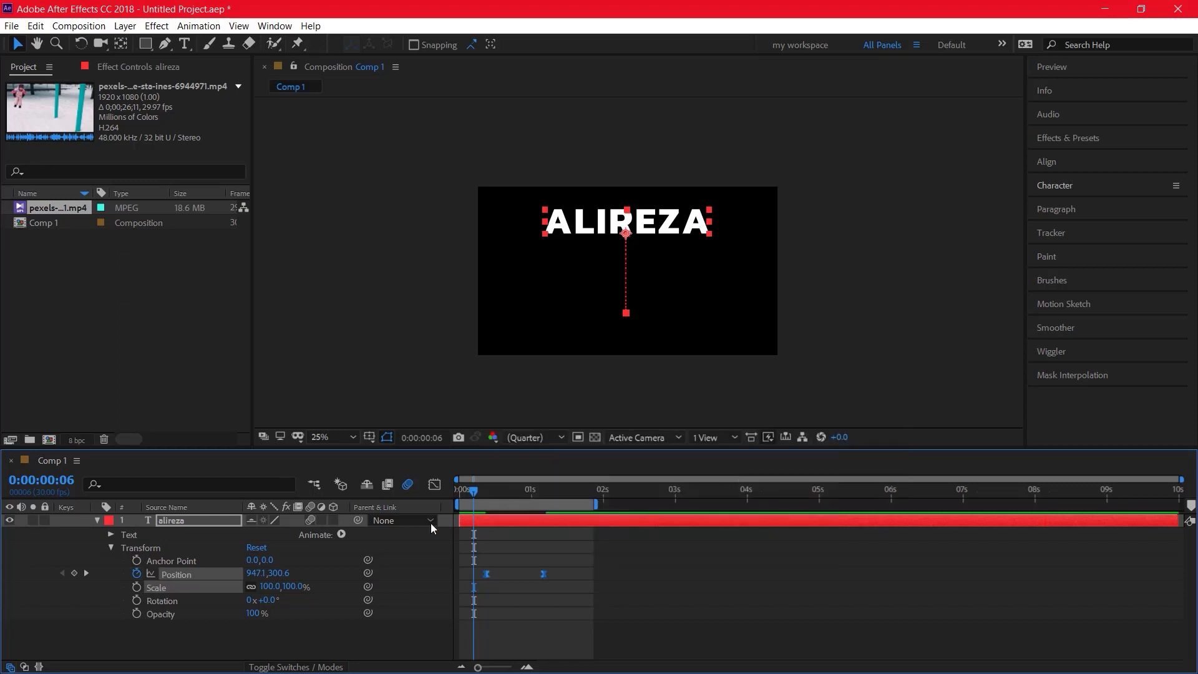
- In the Graph Editor, pull both Position keyframes' influence handles together in the middle to form a narrow speed peak
left_click(436, 484)
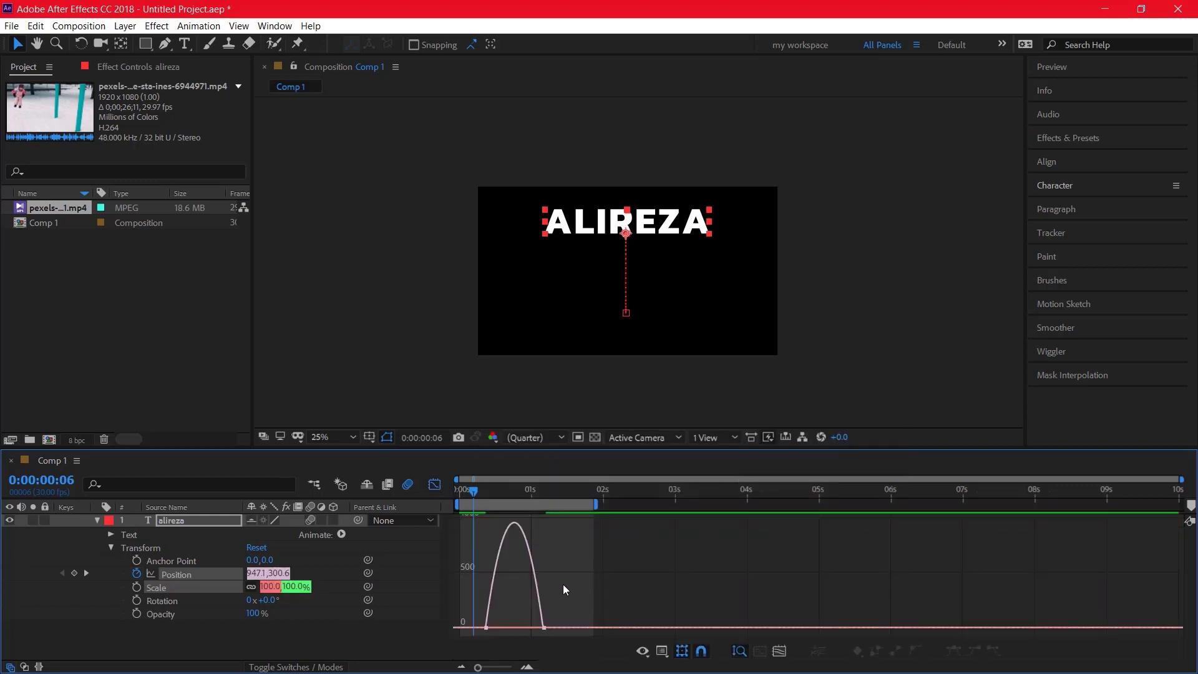
left_click_drag(592, 572, 455, 642)
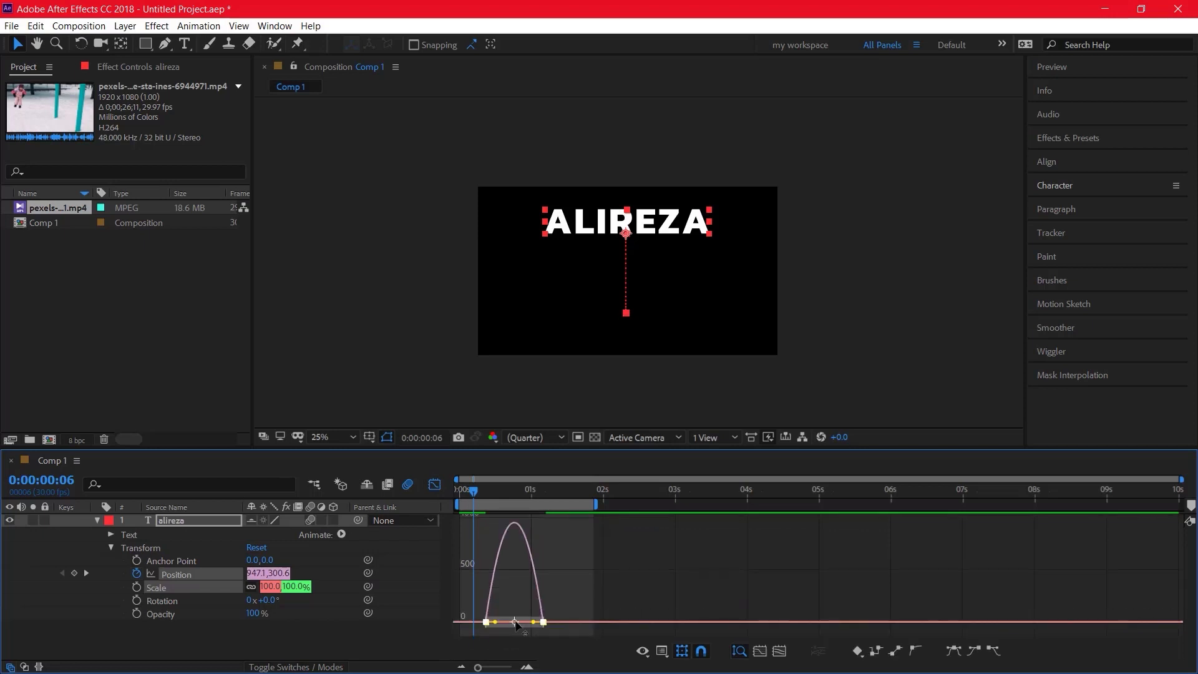
mouse_move(531, 622)
left_mouse_down()
mouse_move(500, 624)
mouse_move(529, 620)
mouse_move(518, 626)
left_mouse_up()
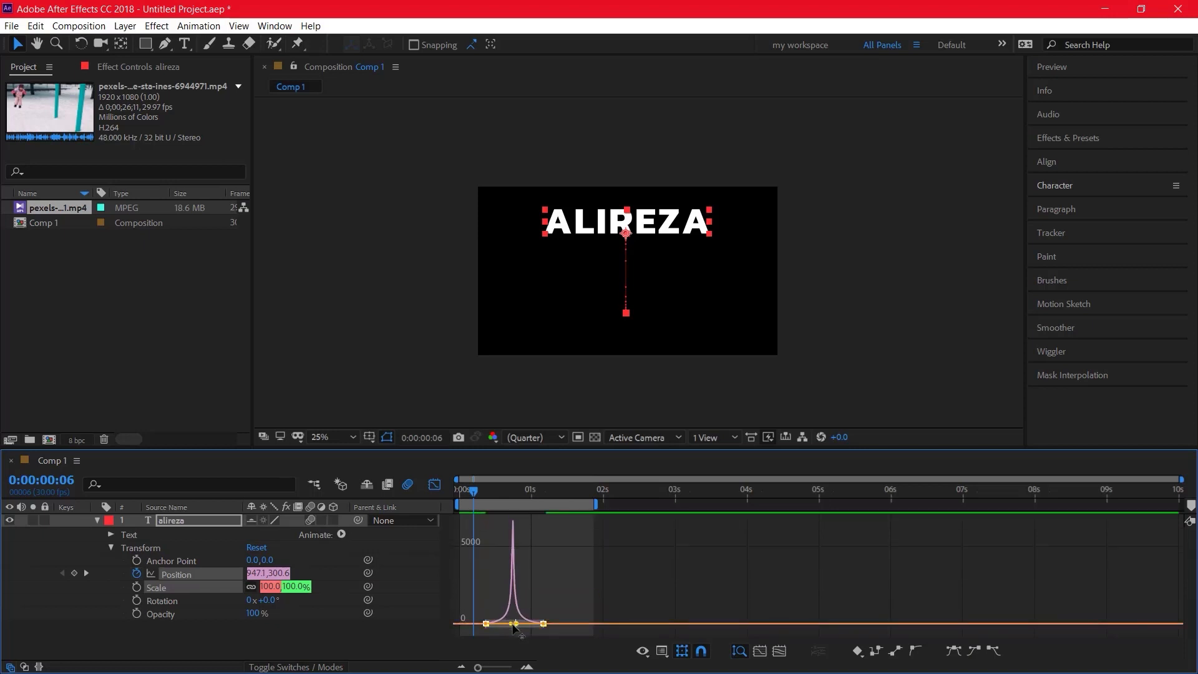
- Return to the layer bars and preview the reshaped text move from near the composition's start
left_click(437, 484)
left_click_drag(487, 492, 462, 492)
key("space")
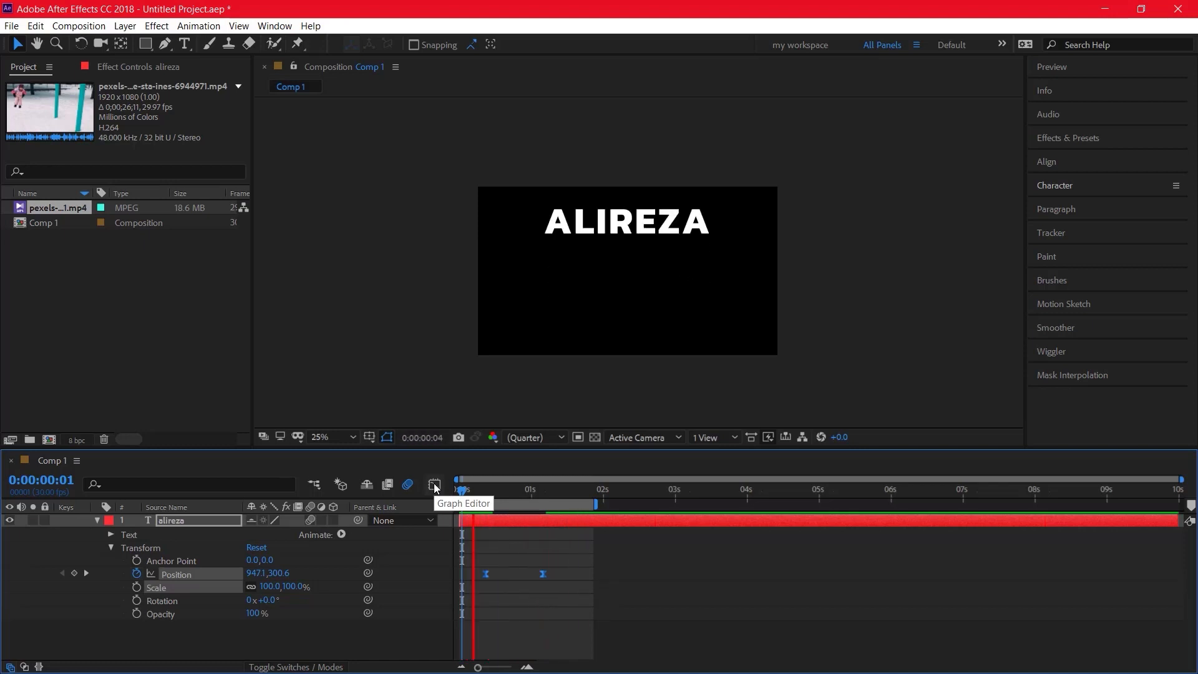
- Delete both of the text layer's Position keyframes, collapse its properties and clear the selection
left_click(97, 522)
key("u")
left_click_drag(569, 560, 453, 521)
key("Delete")
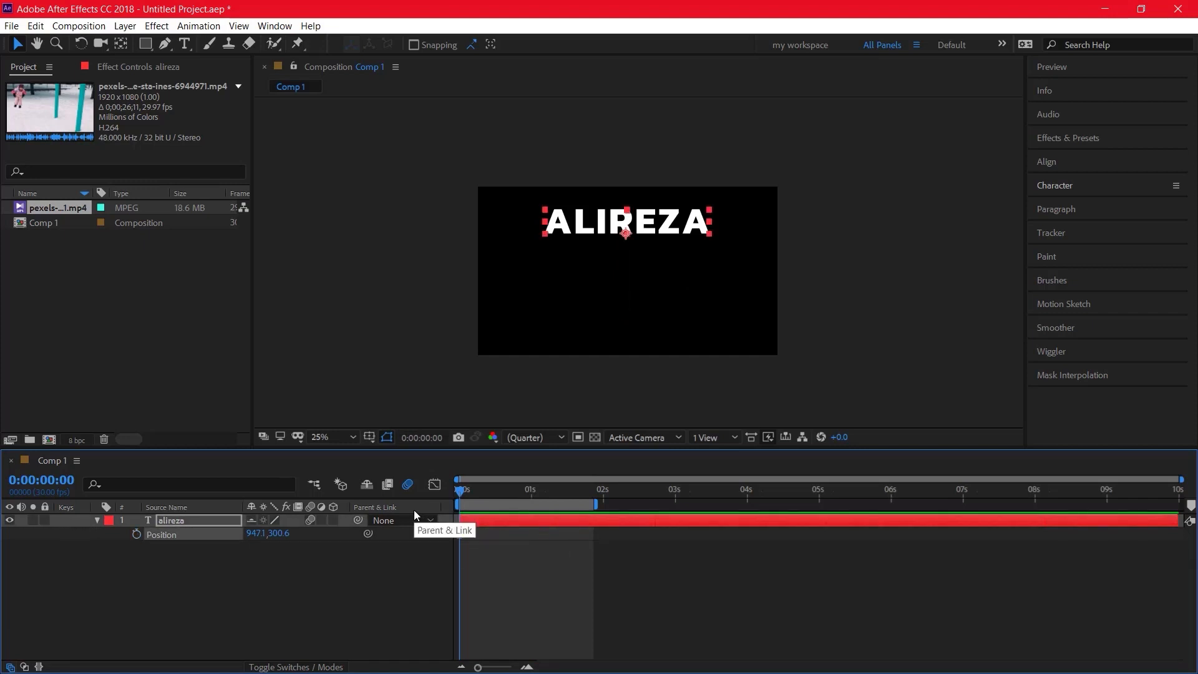
left_click(95, 522)
left_click(141, 564)
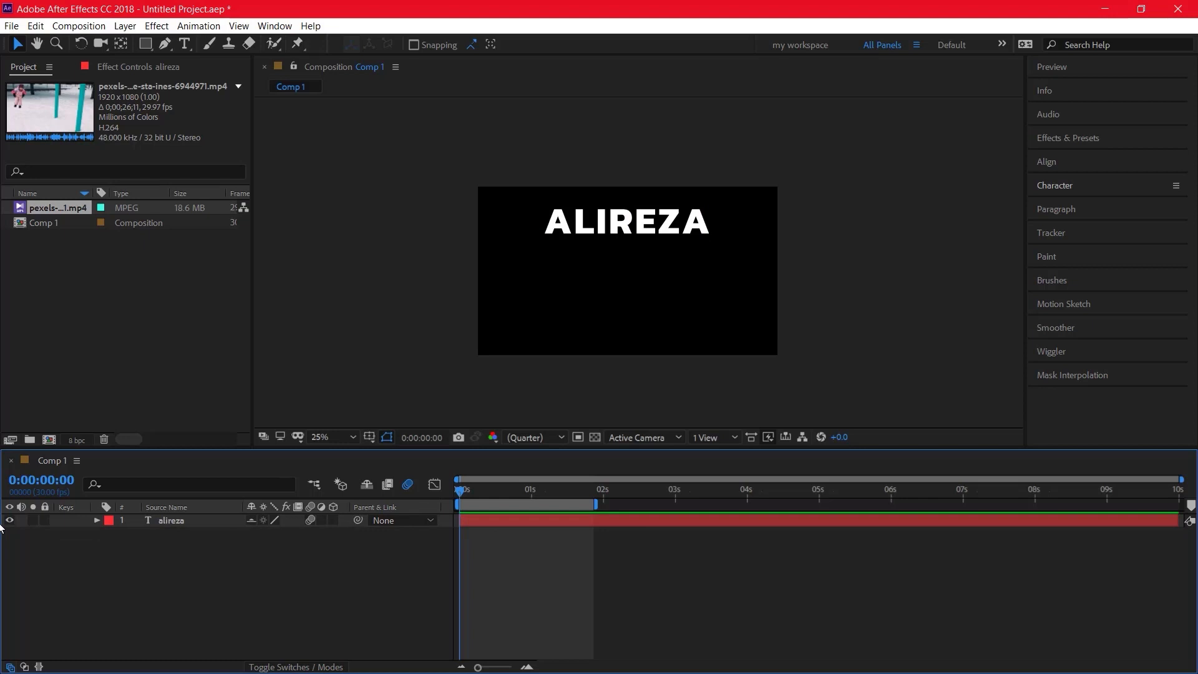
left_click(170, 519)
left_click(170, 558)
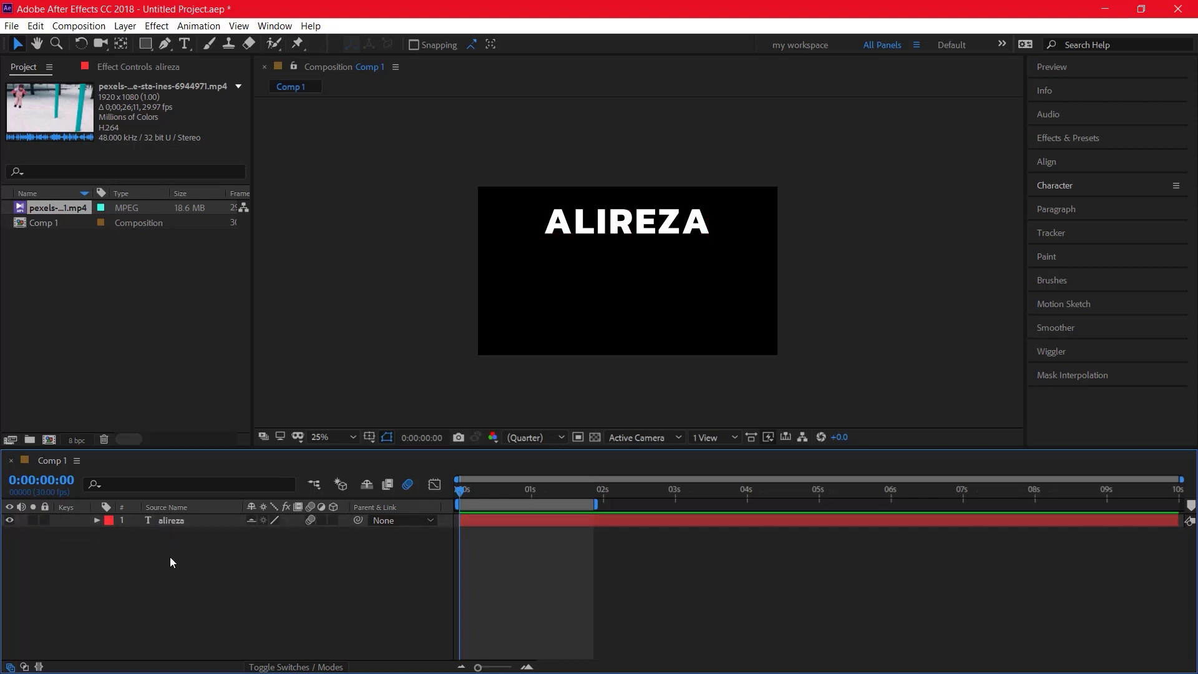
left_click(181, 521)
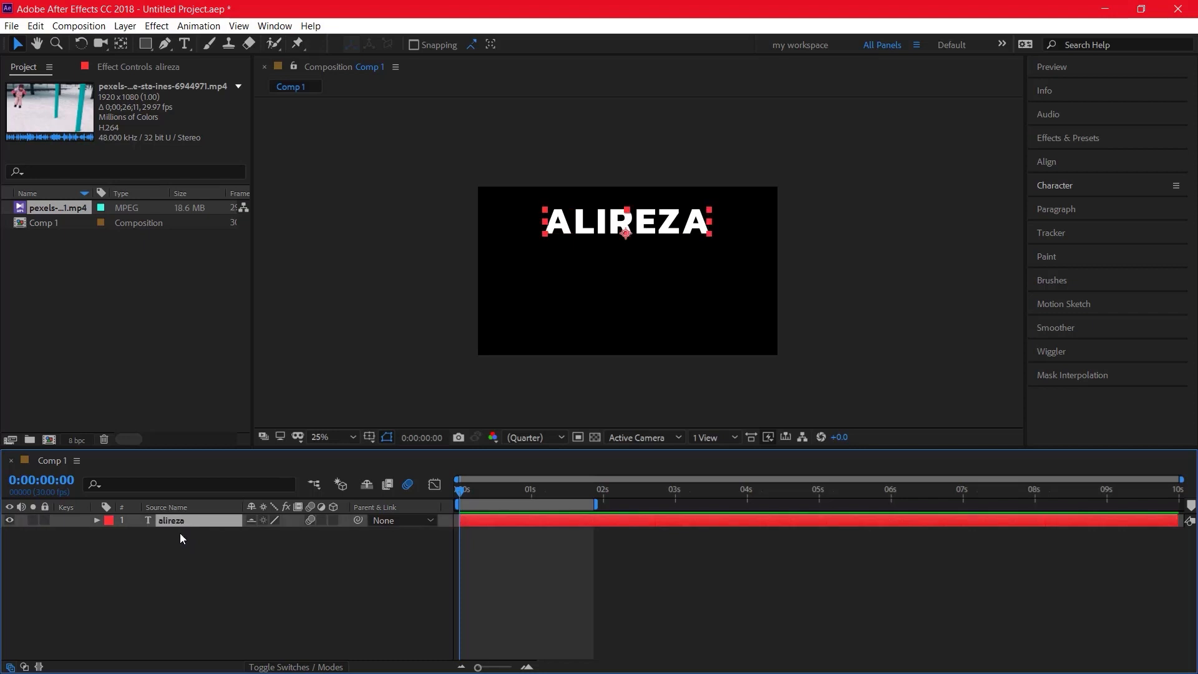
- With no layer selected, draw a yellow rectangle shape below the text, collapse the new layer and enlarge the view to 50%
left_click(177, 553)
left_click(147, 44)
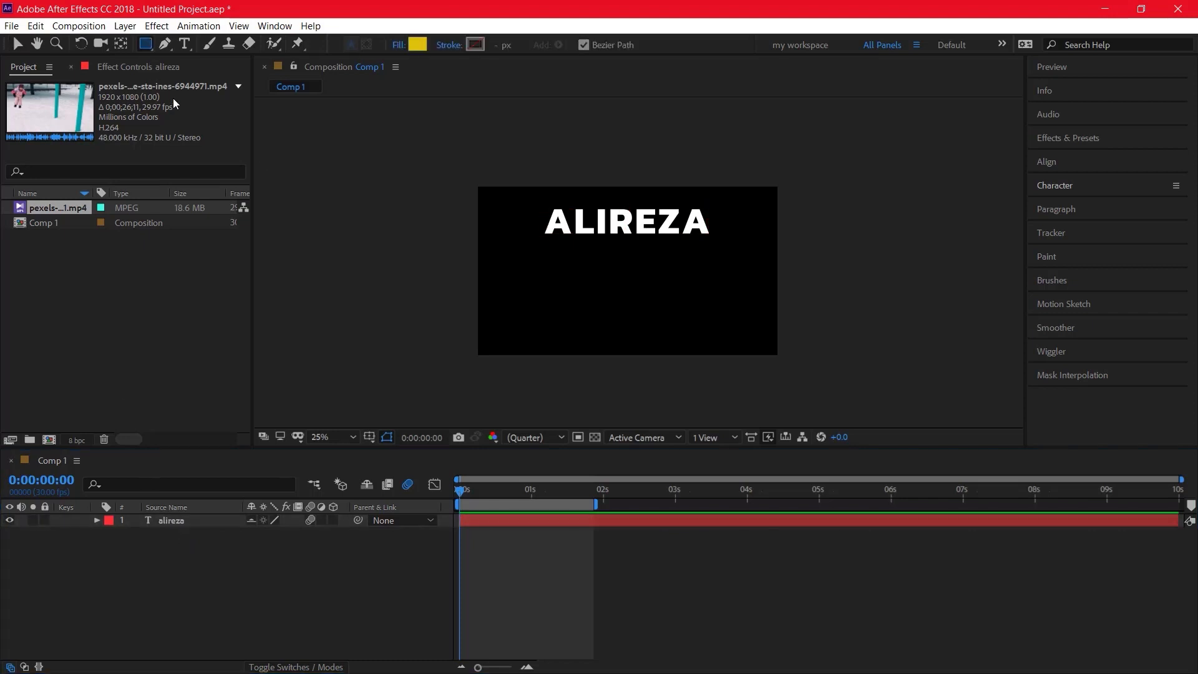
left_click_drag(589, 251, 687, 325)
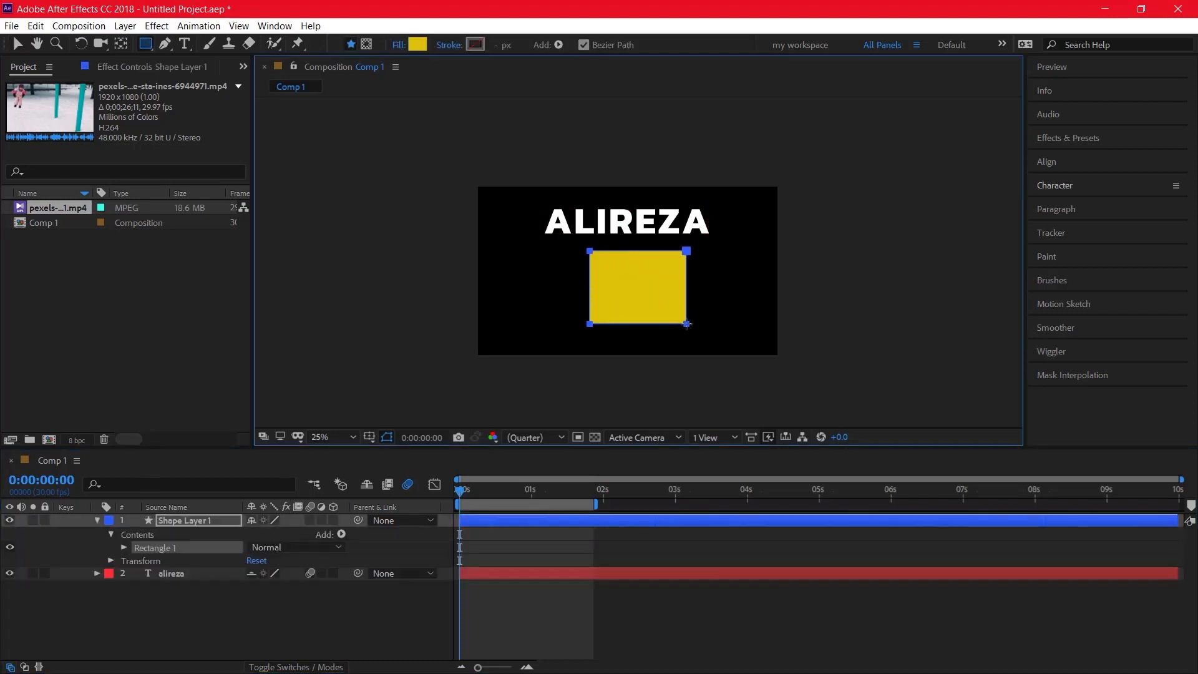
left_click(255, 625)
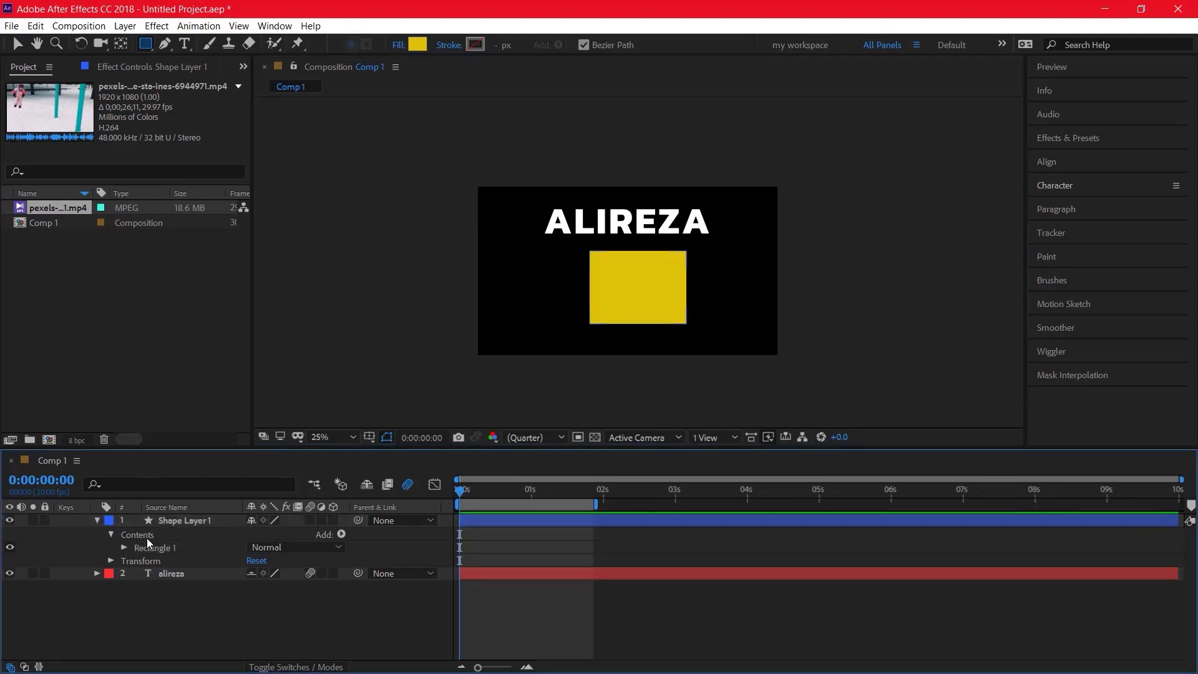
left_click(97, 520)
key("period")
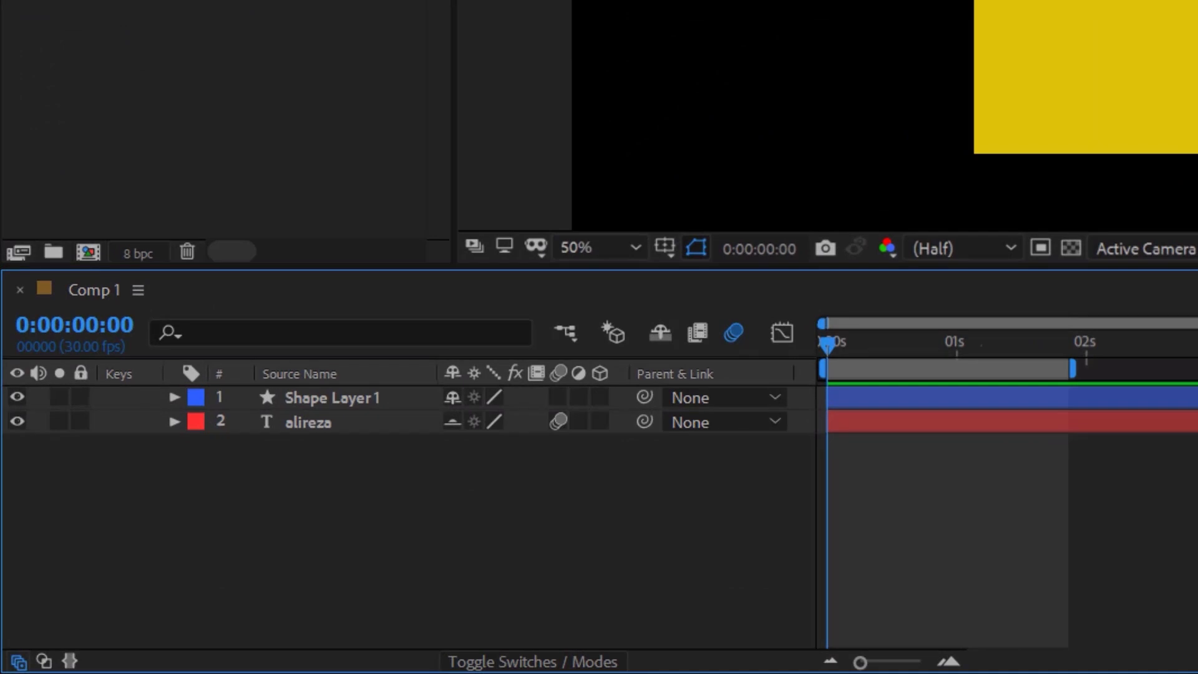
- Select the shape layer and the text layer in turn to compare their type icons and label colours
left_click(287, 401)
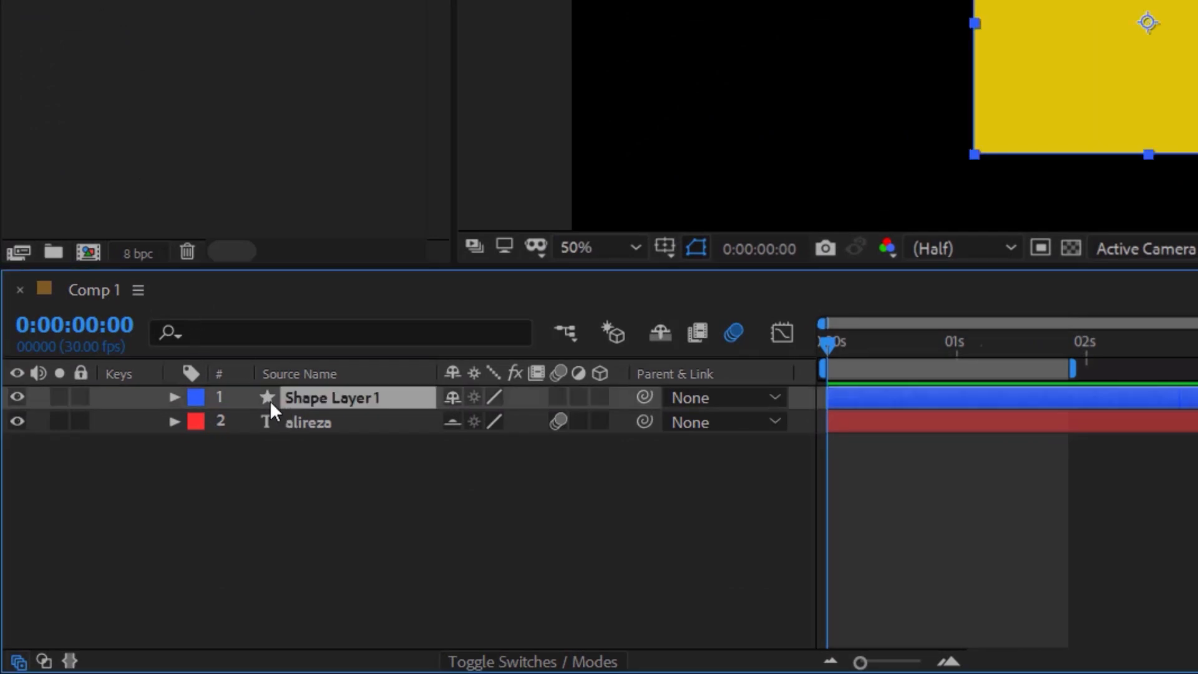
left_click(297, 425)
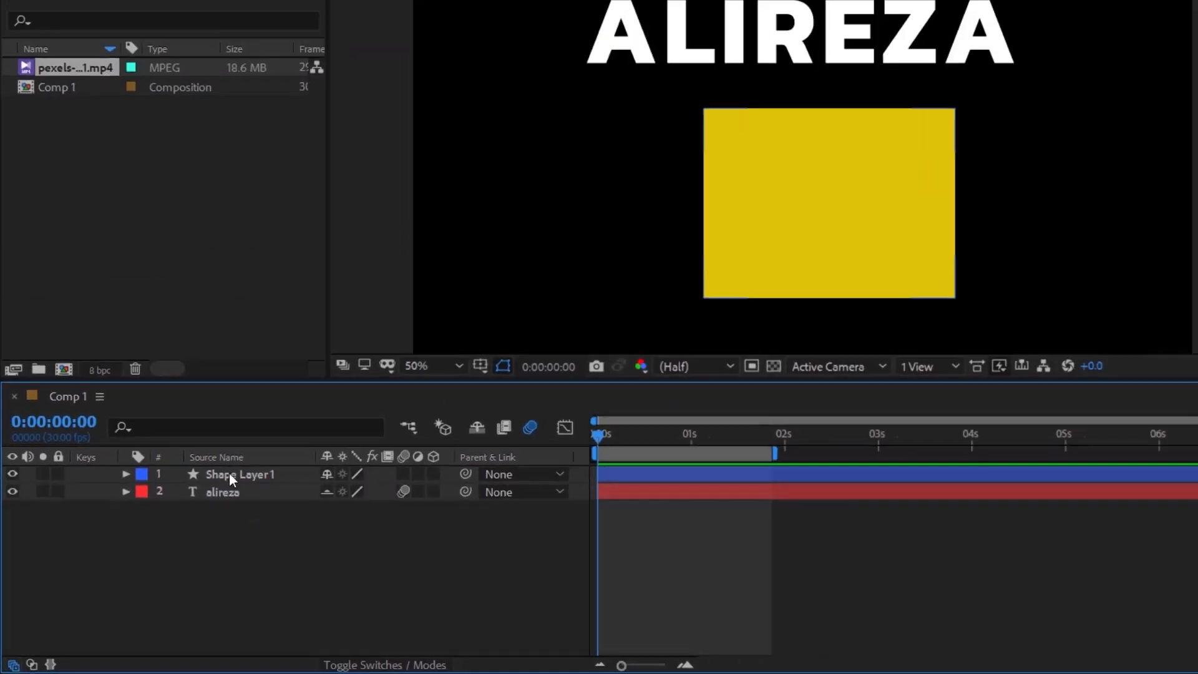
left_click(312, 397)
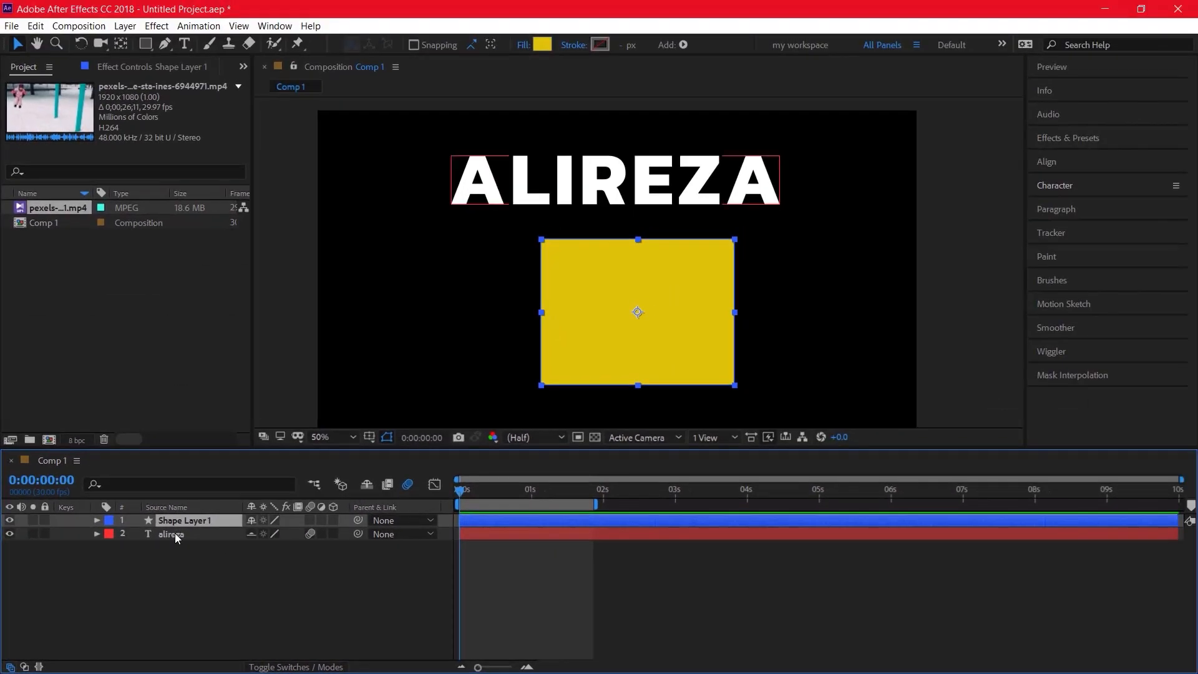
left_click(174, 532)
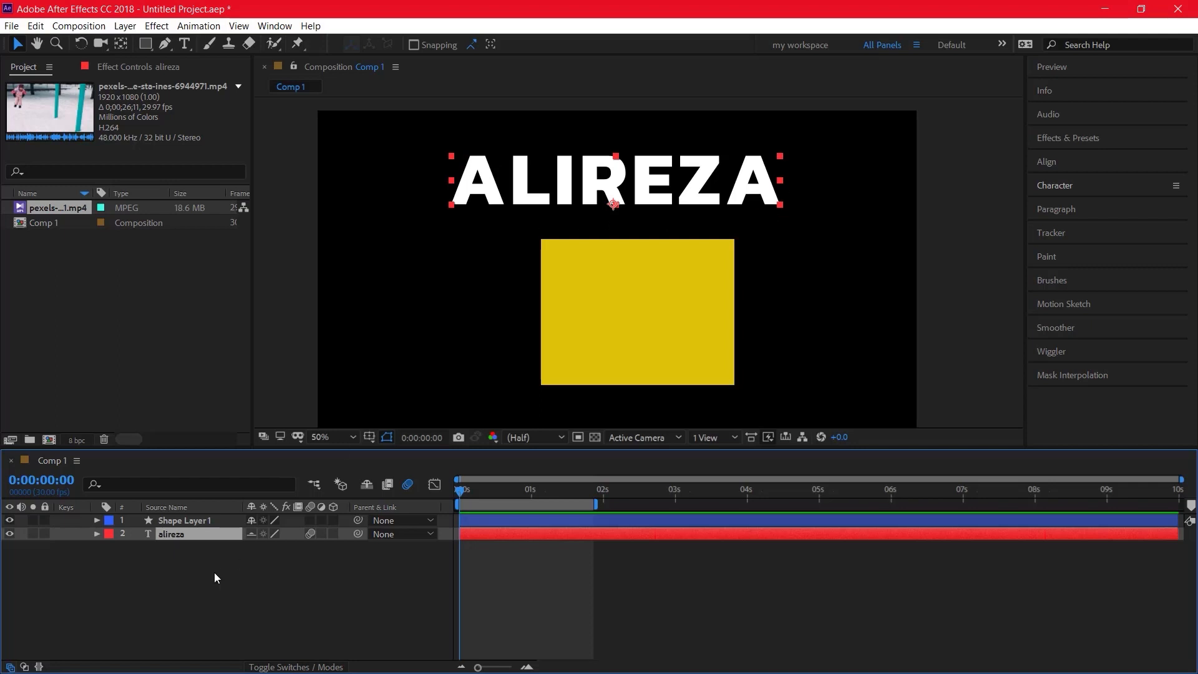
left_click(188, 523)
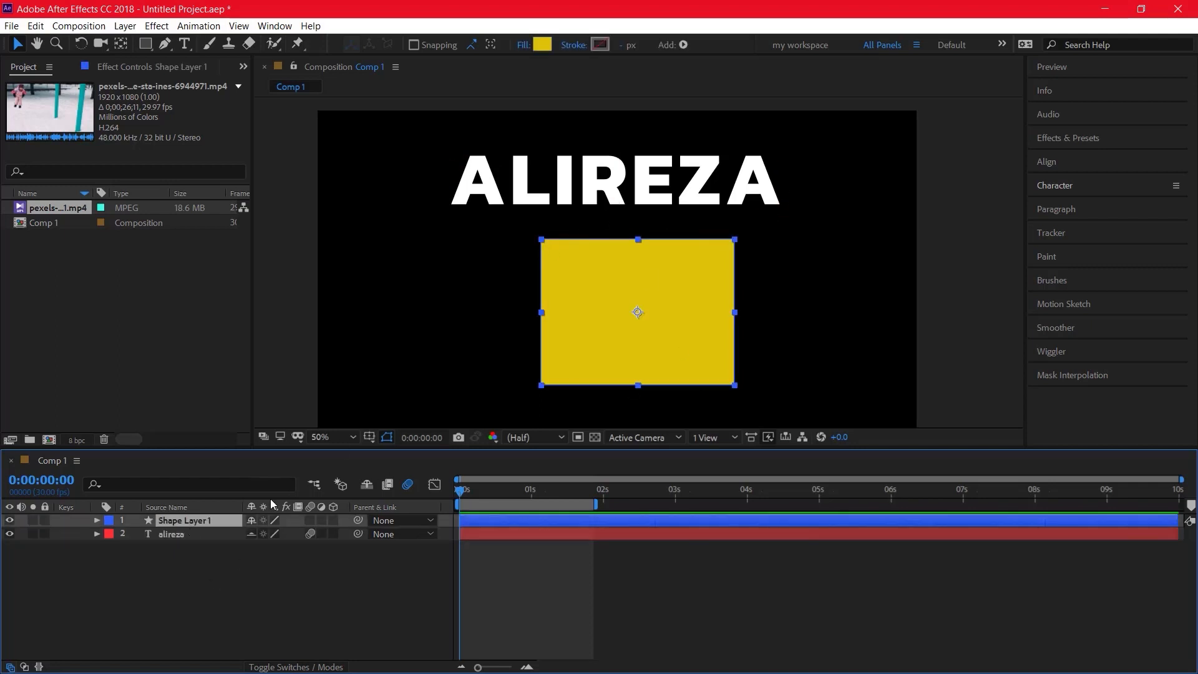
left_click(173, 581)
left_click(174, 529)
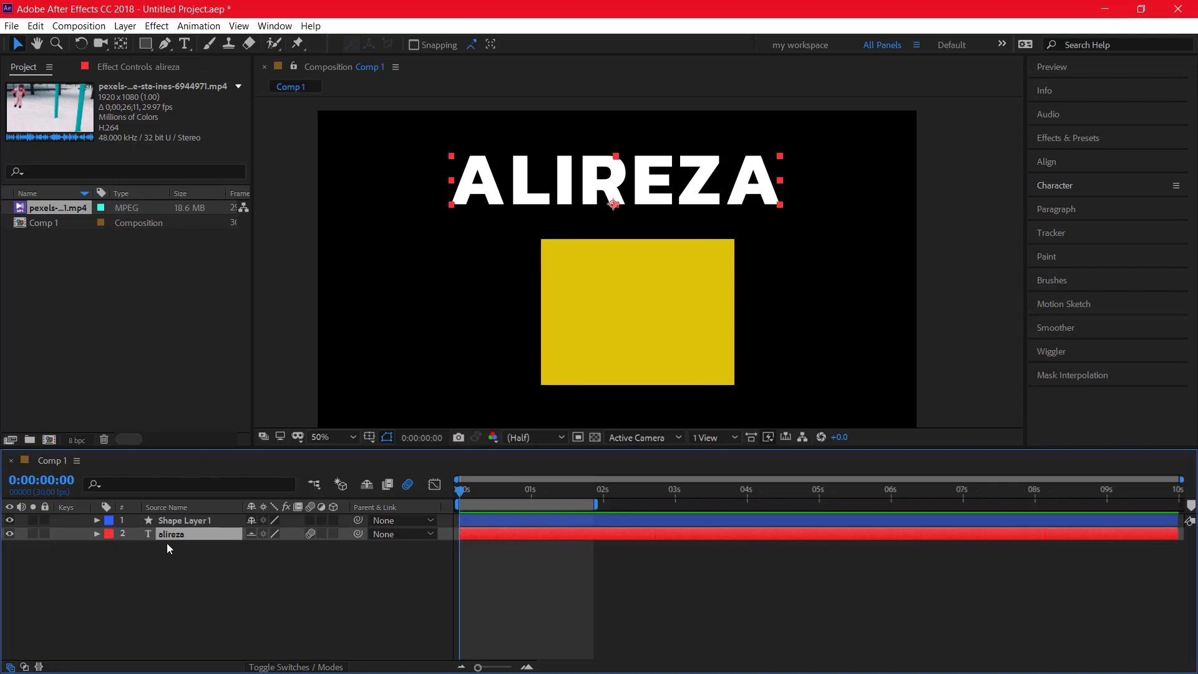
- Try the Green, Pink and None label colours on the rectangle's shape layer
left_click(177, 521)
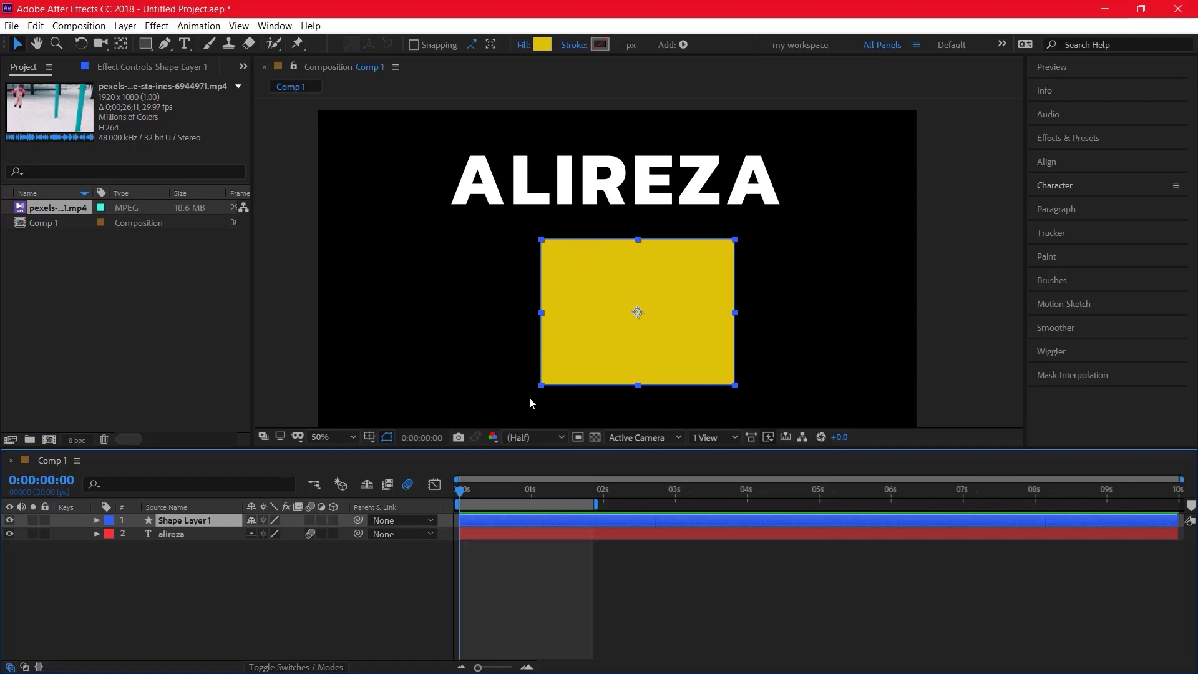
left_click(109, 522)
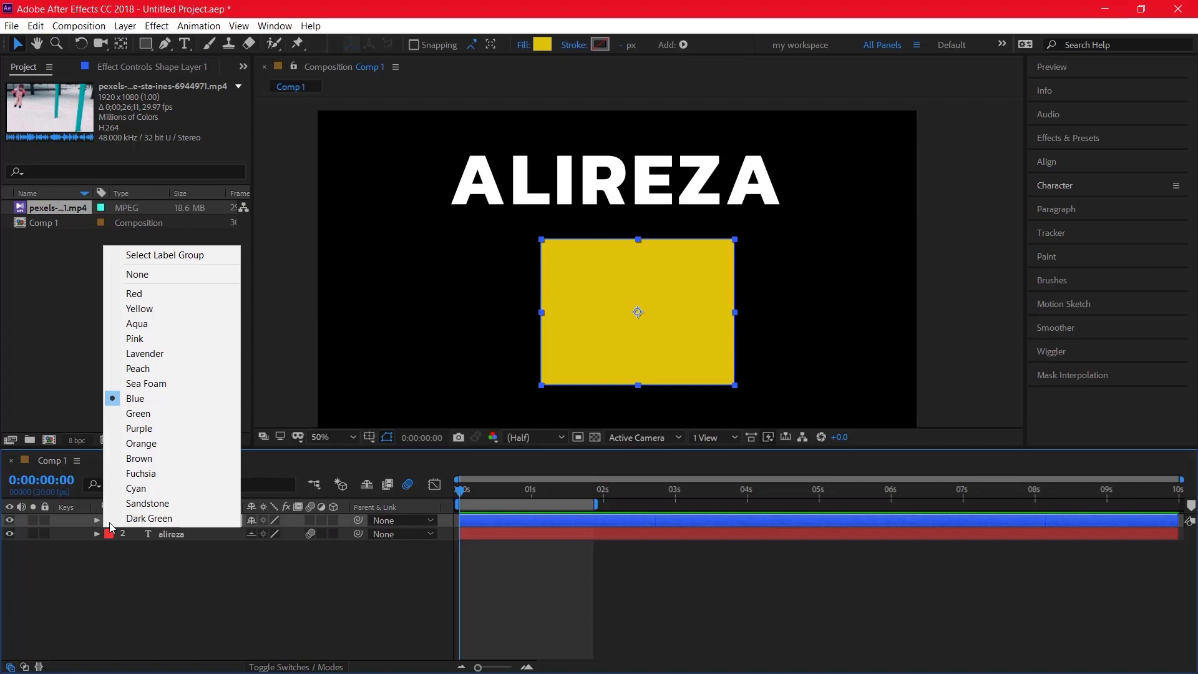
left_click(160, 417)
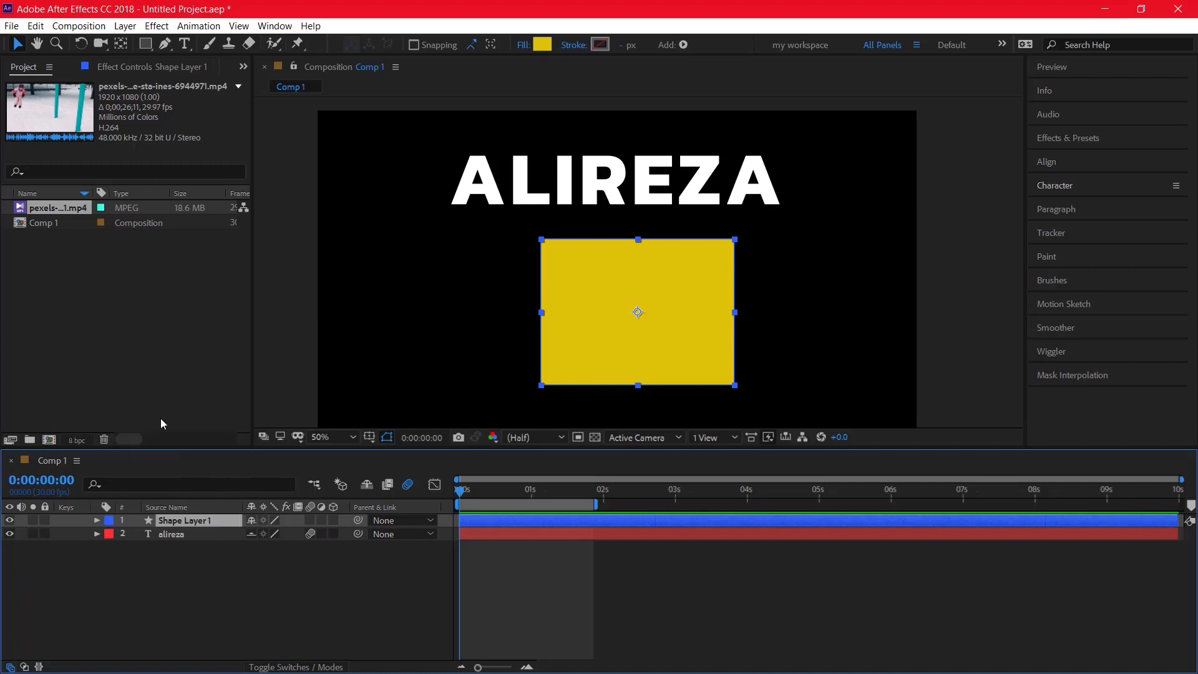
left_click(108, 520)
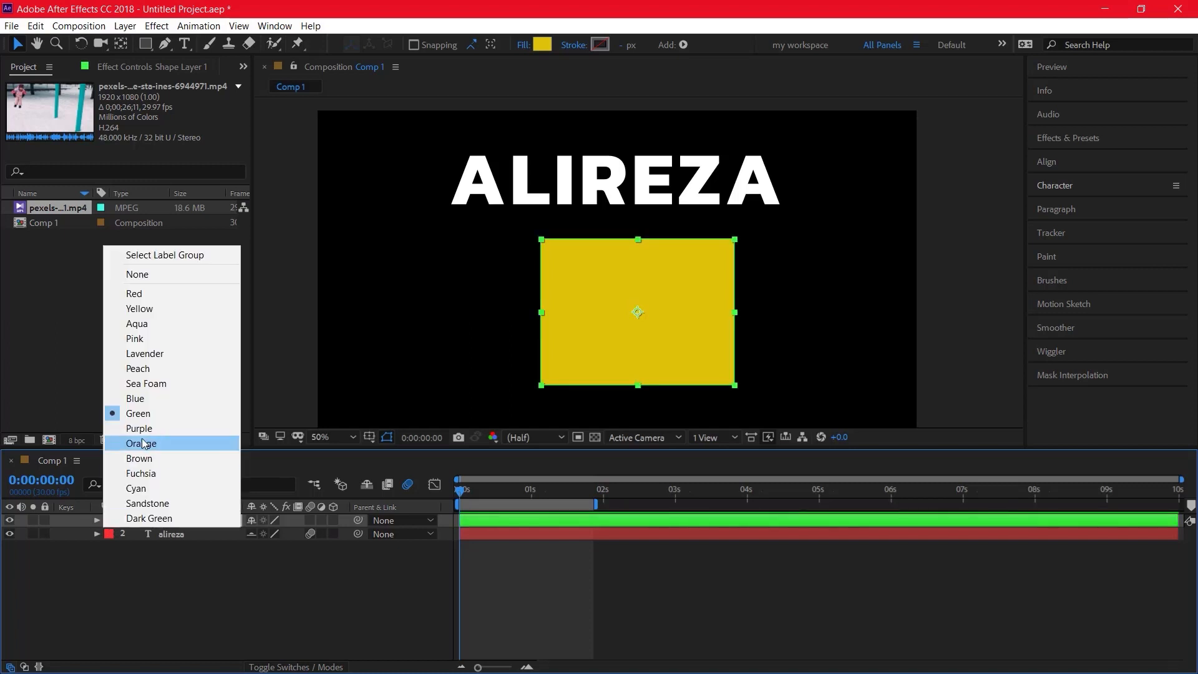
left_click(163, 339)
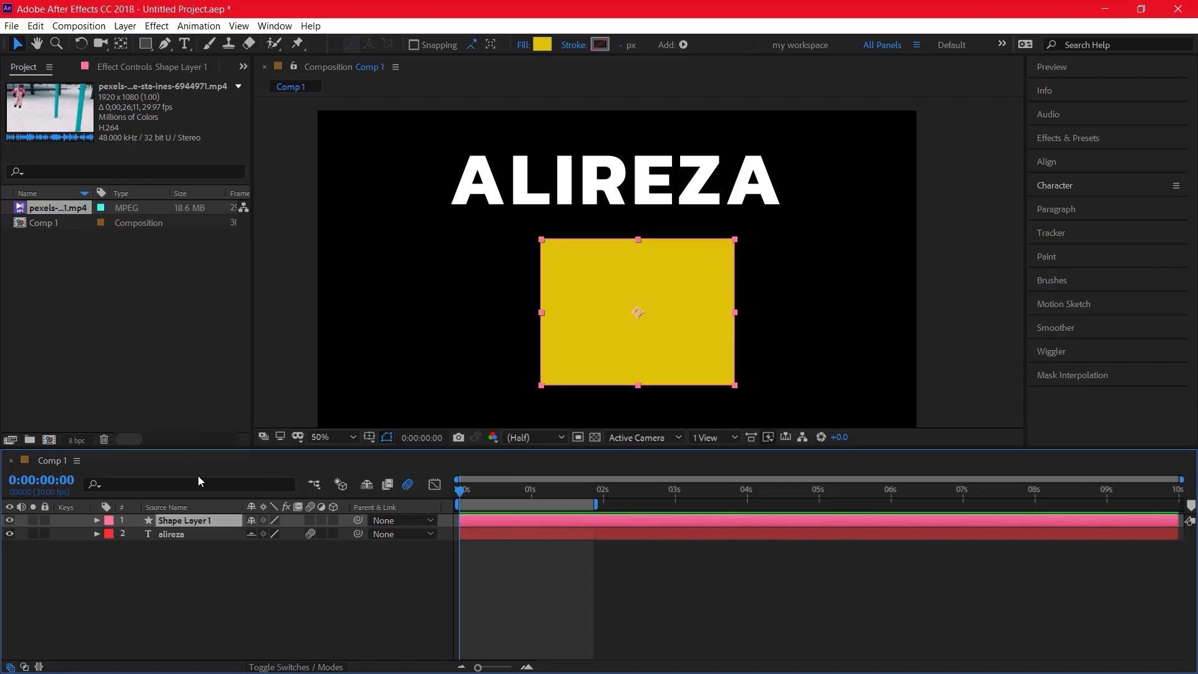
left_click(109, 521)
left_click(156, 275)
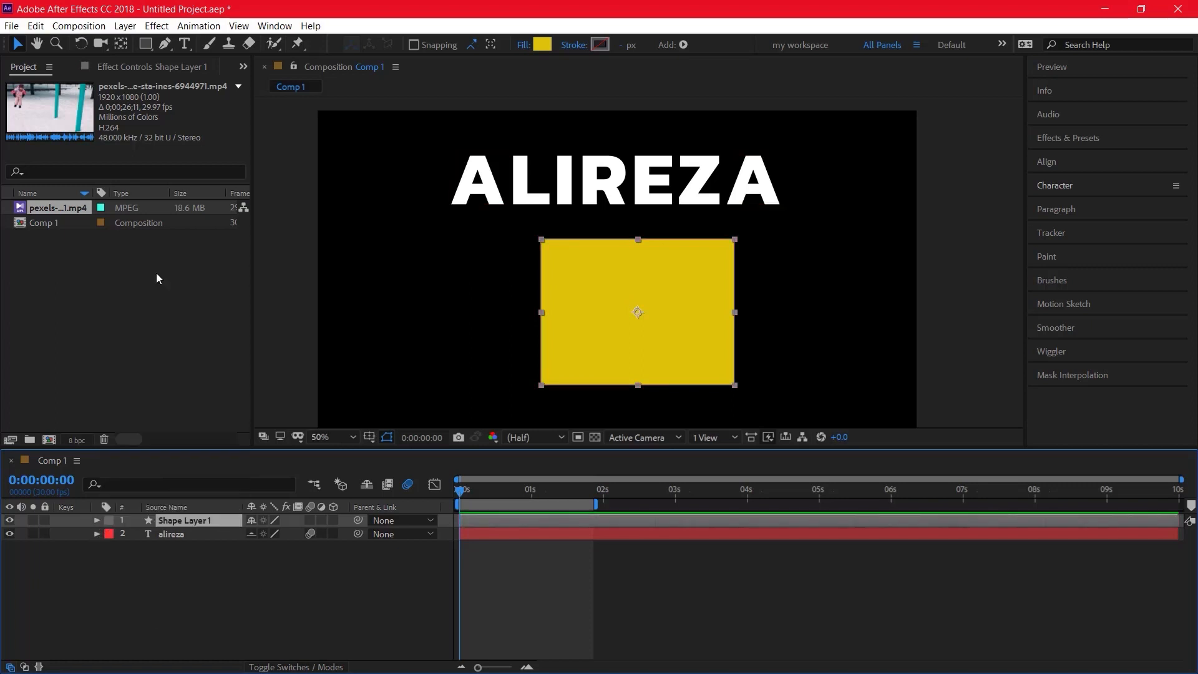
- Set the rectangle shape layer's label colour to Aqua and duplicate the layer twice
left_click(108, 522)
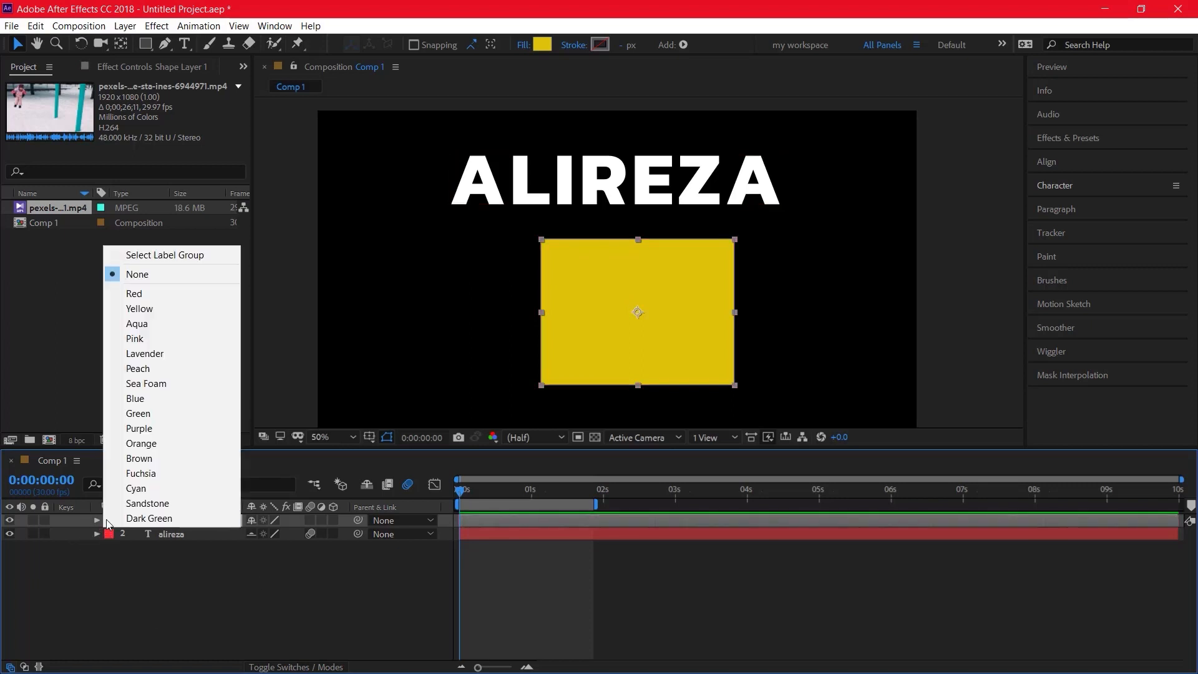
left_click(174, 321)
left_click(178, 541)
left_click(181, 522)
key("ctrl+d")
key("ctrl+d")
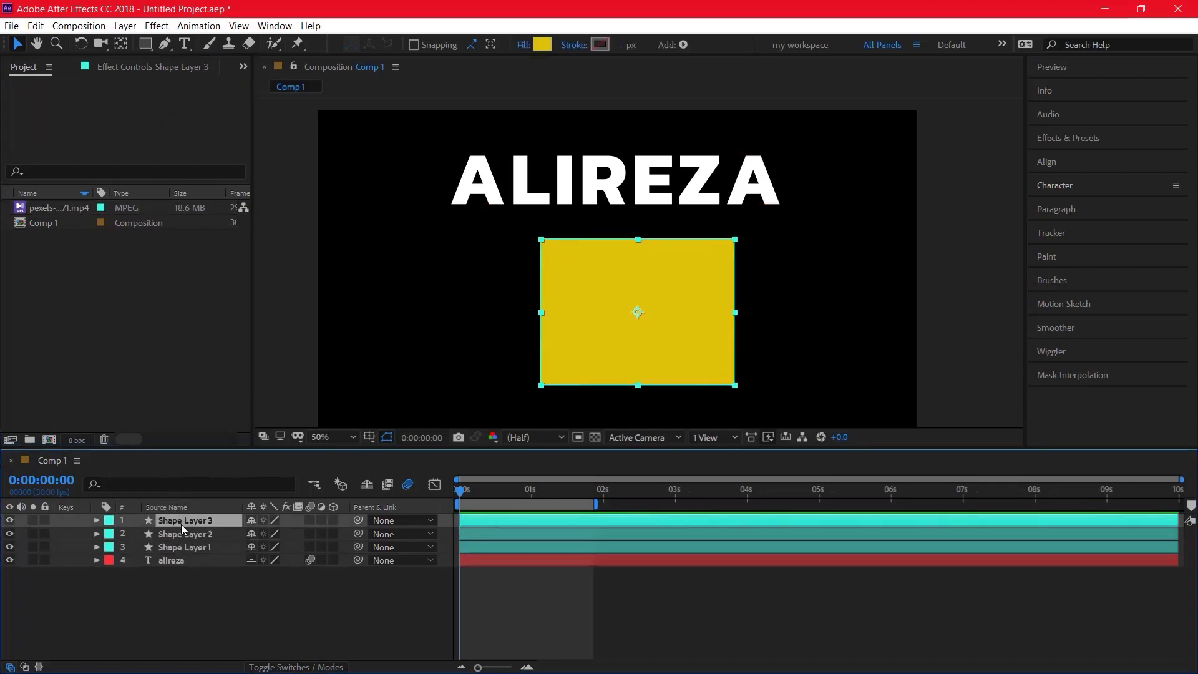
- Select every layer in the topmost shape layer's Aqua label group, and clear the selection
left_click(192, 612)
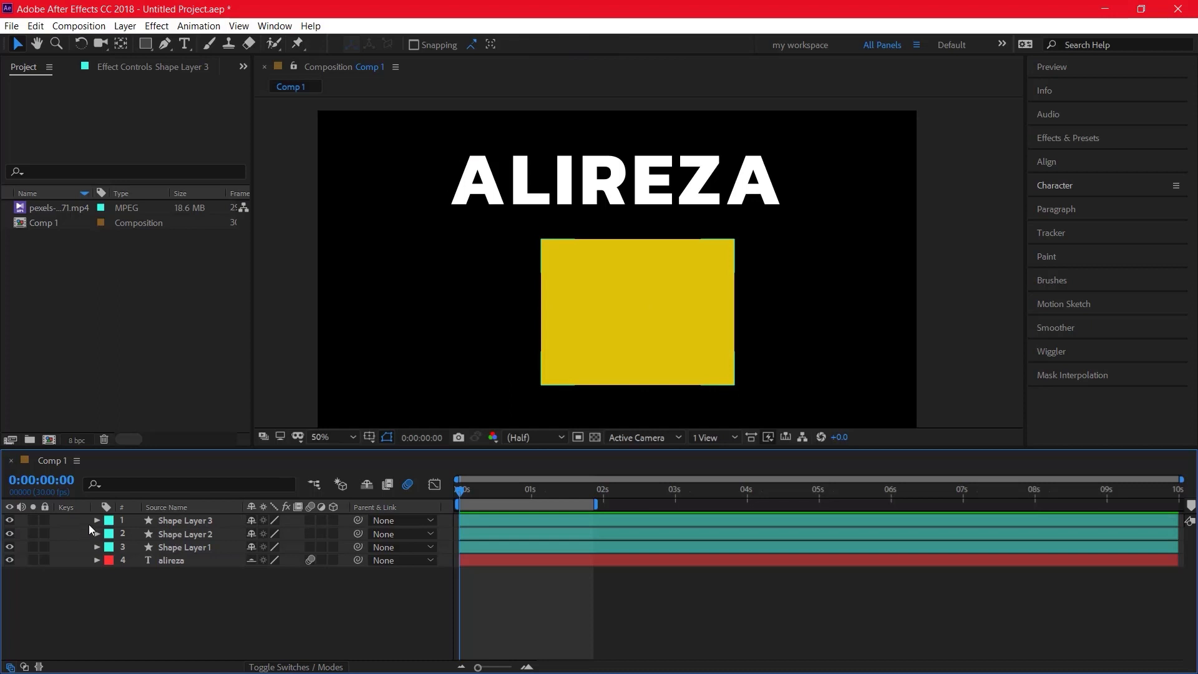
left_click(110, 524)
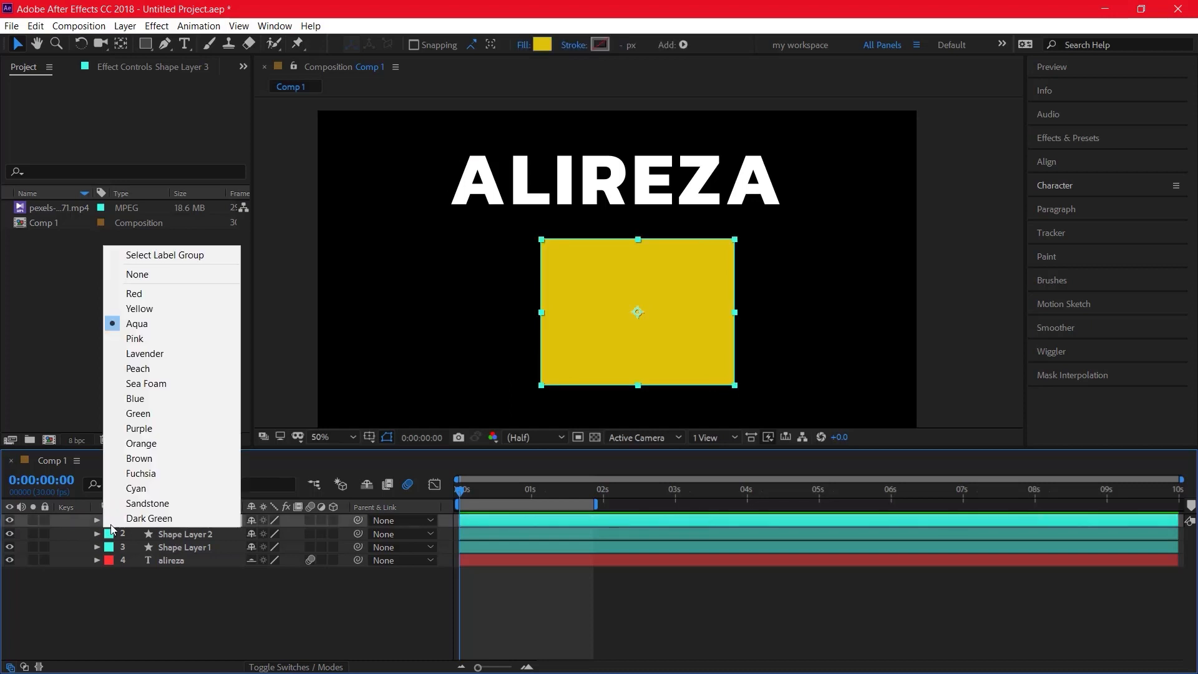
left_click(165, 256)
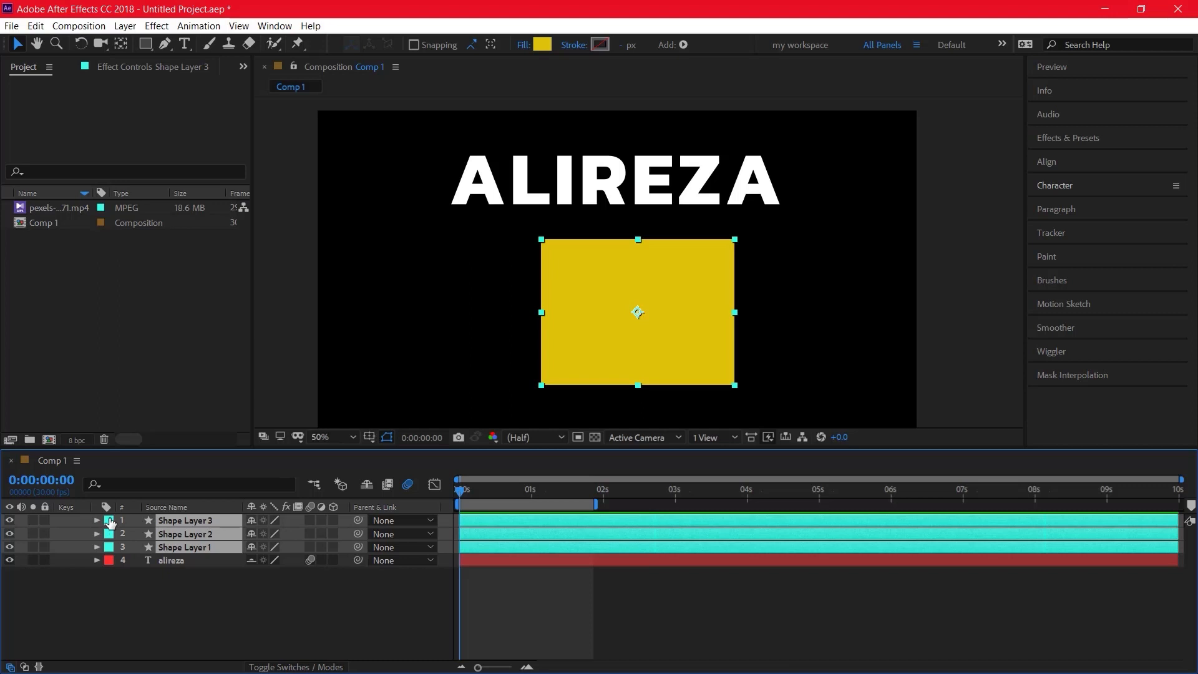
left_click(114, 581)
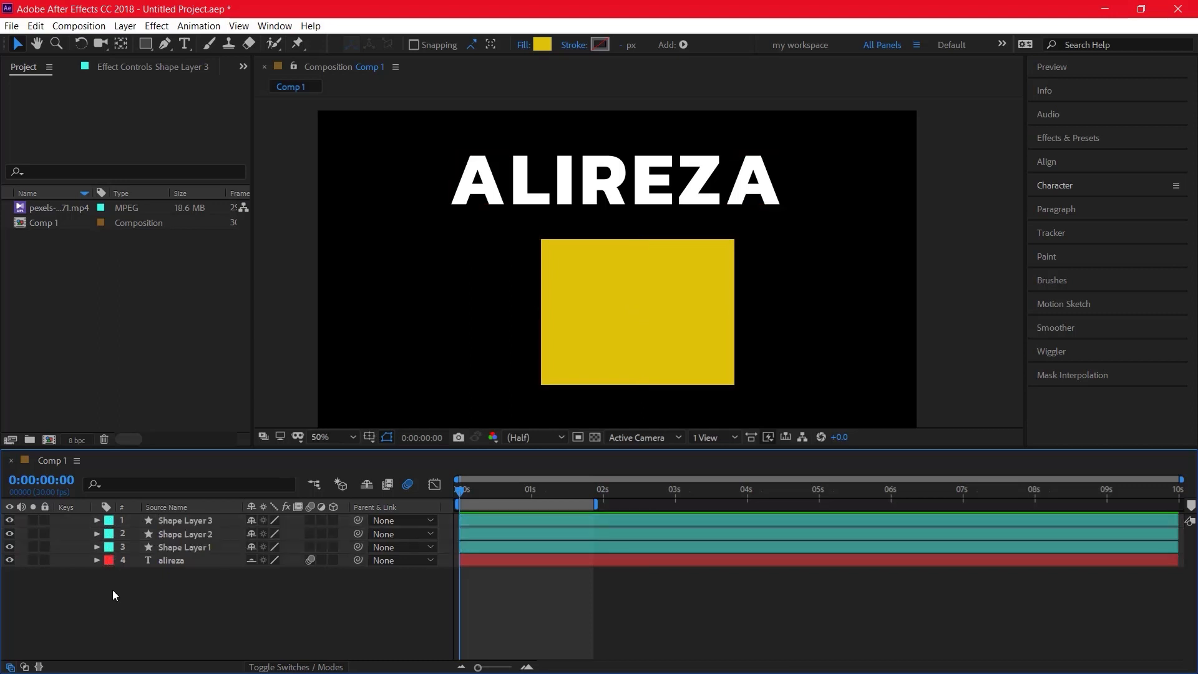
- Open the topmost shape layer's label colours without changing them, select all three shape layers together, and clear the selection
left_click(113, 520)
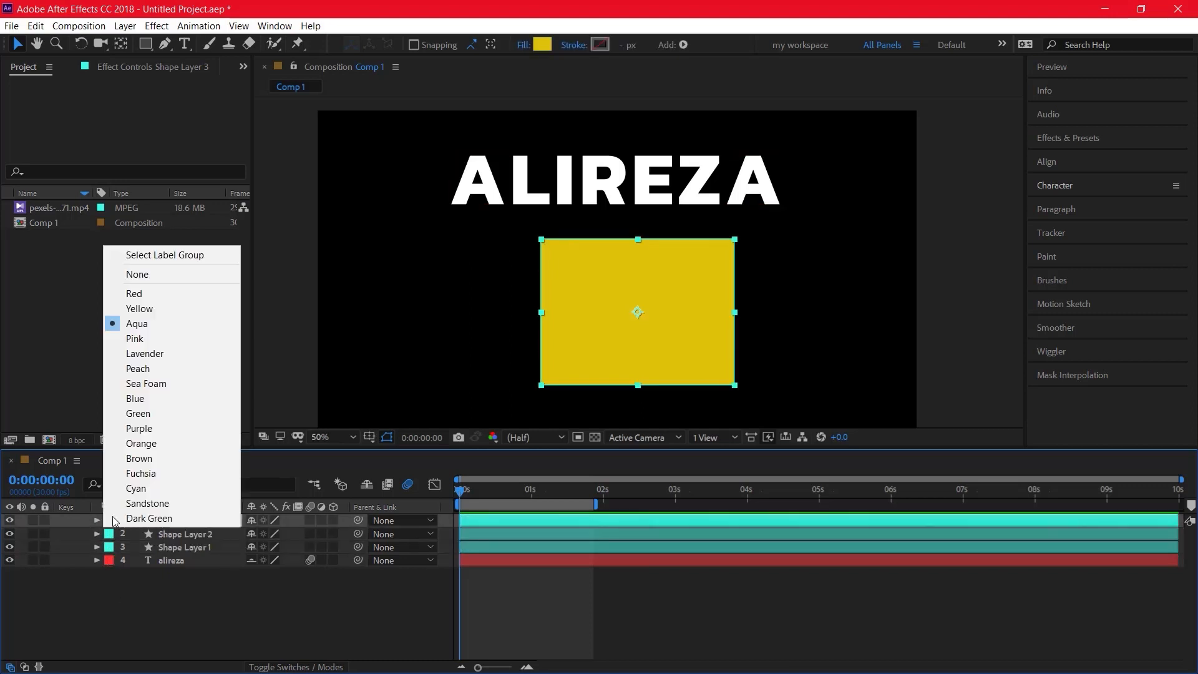
left_click(159, 579)
left_click(157, 544)
left_click(181, 523, "shift")
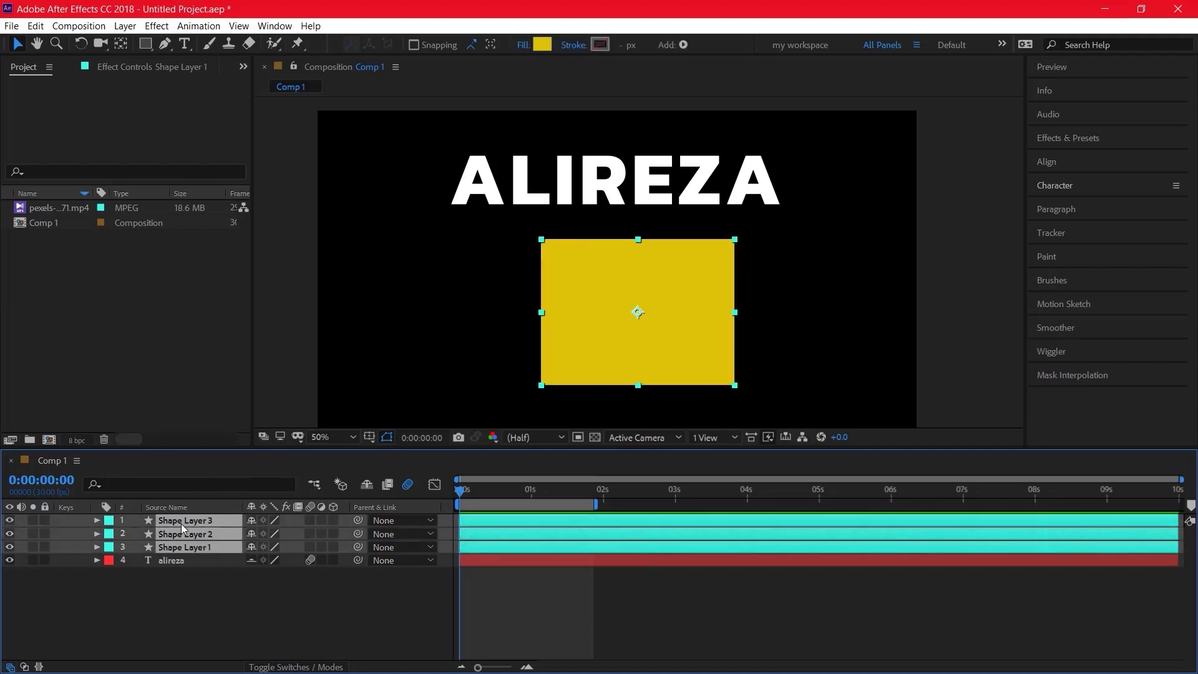
left_click(129, 606)
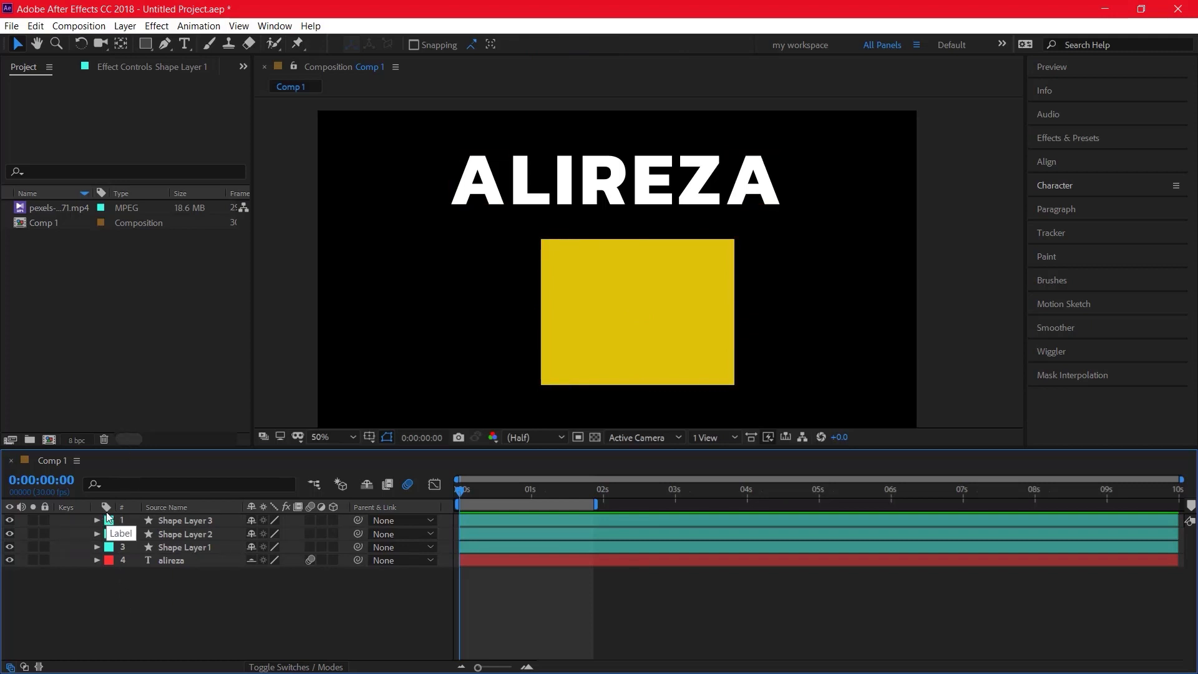
- Create an empty text layer on the canvas beside the yellow rectangle to check its label colour
left_click(109, 564)
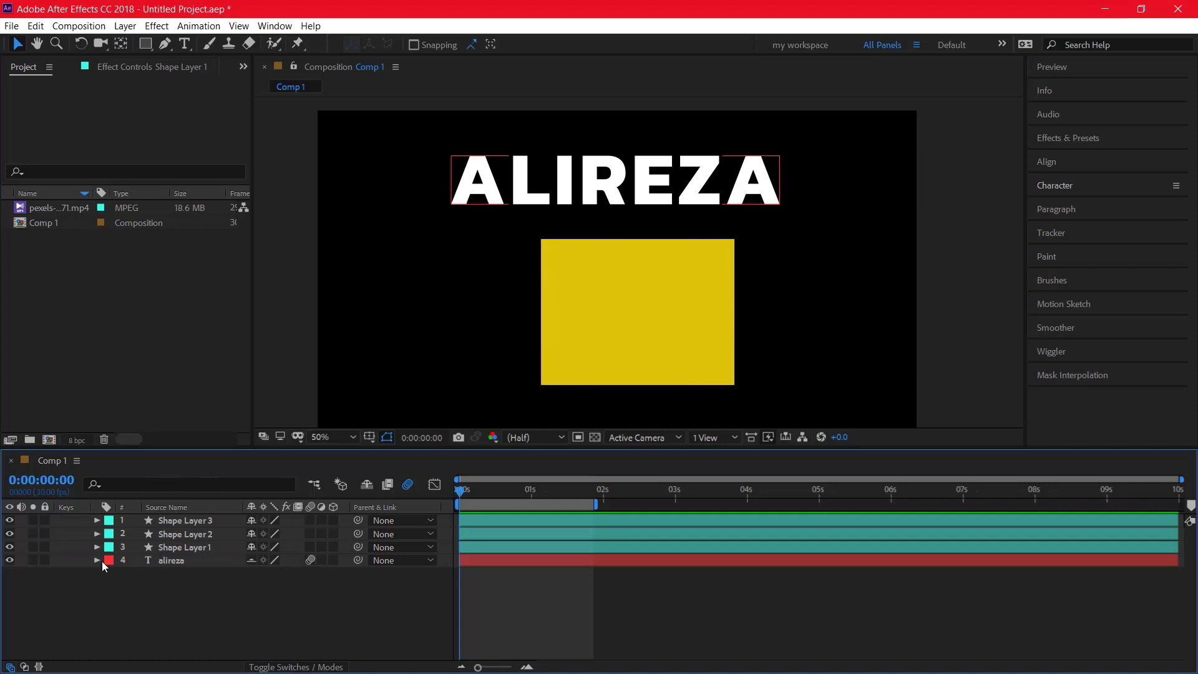
left_click(166, 560)
key("Return")
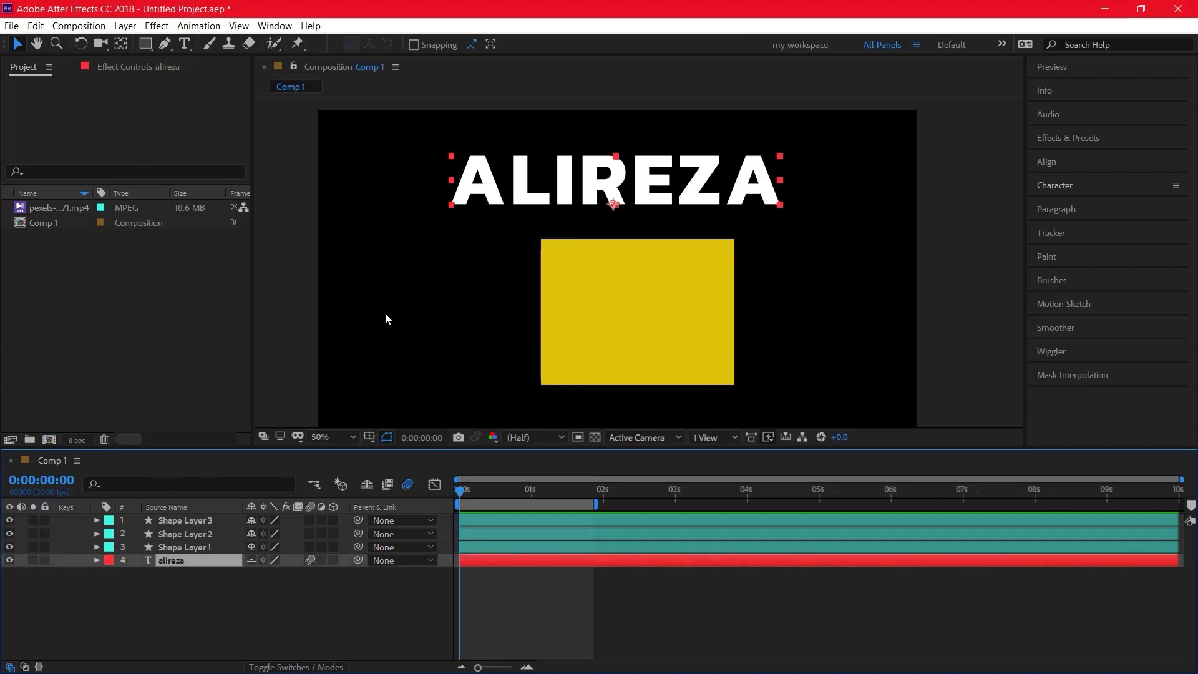
key("ctrl+t")
left_click(417, 331)
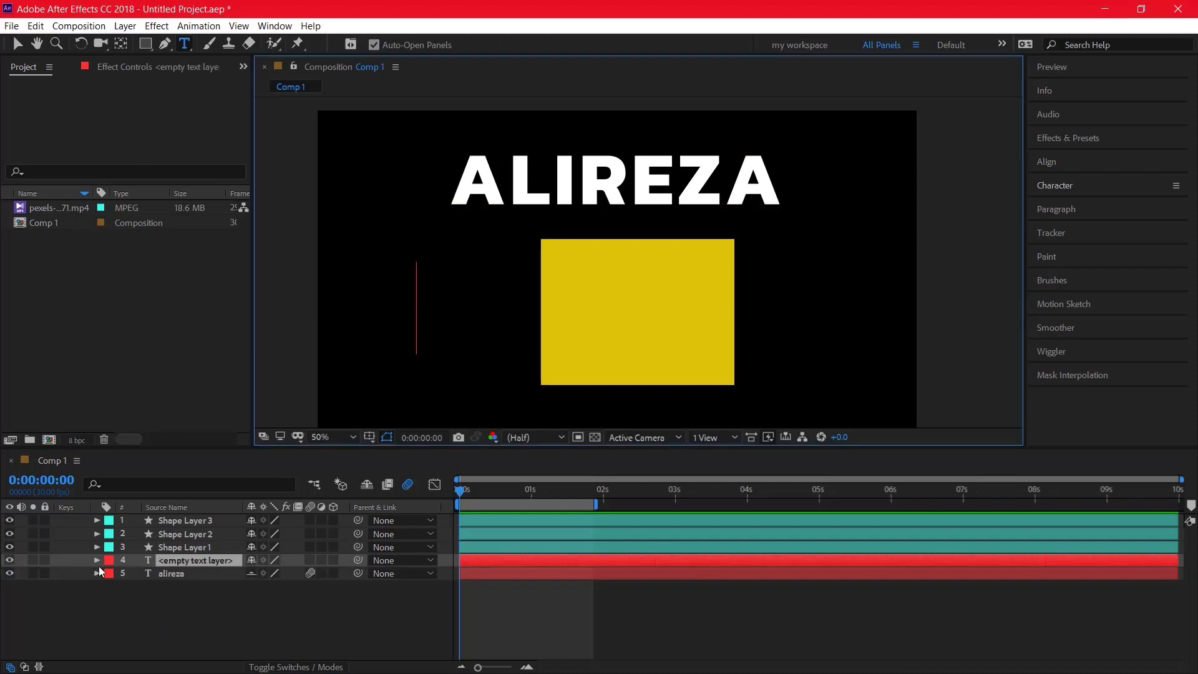
- Delete the empty text layer and the two duplicate shape layers, keeping Shape Layer 1 and the original text layer
left_click(206, 560)
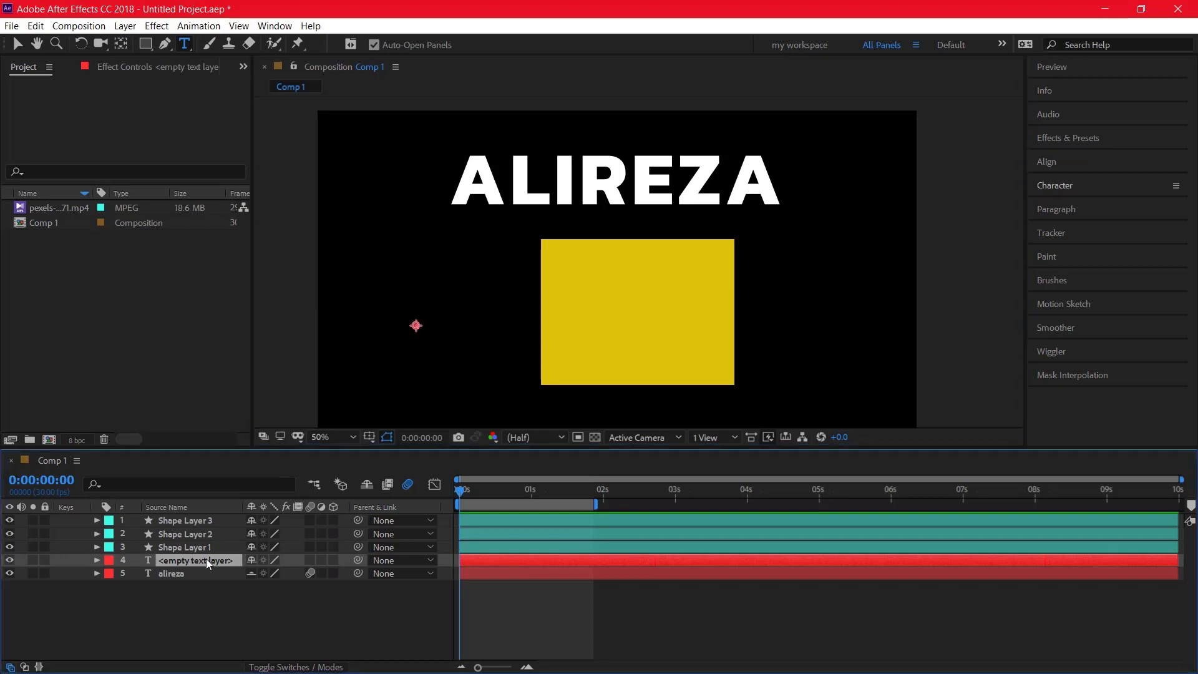
key("Delete")
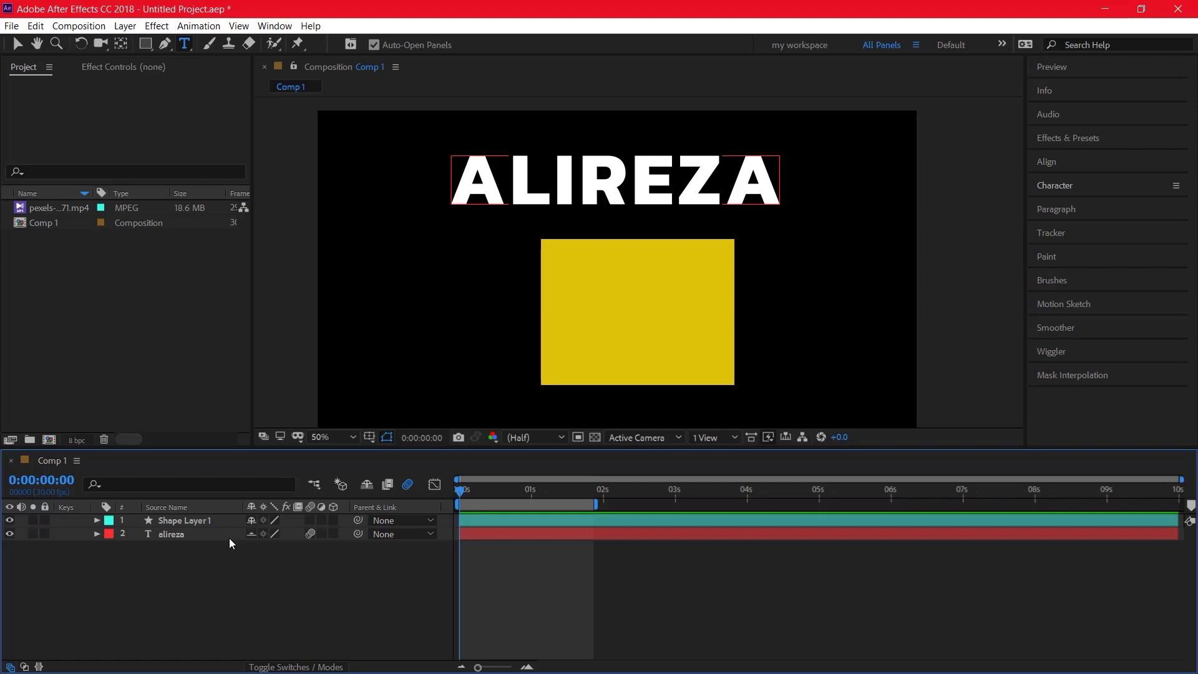
- Hide and show the rectangle's shape layer and the text layer in turn with their video visibility switches
left_click(10, 520)
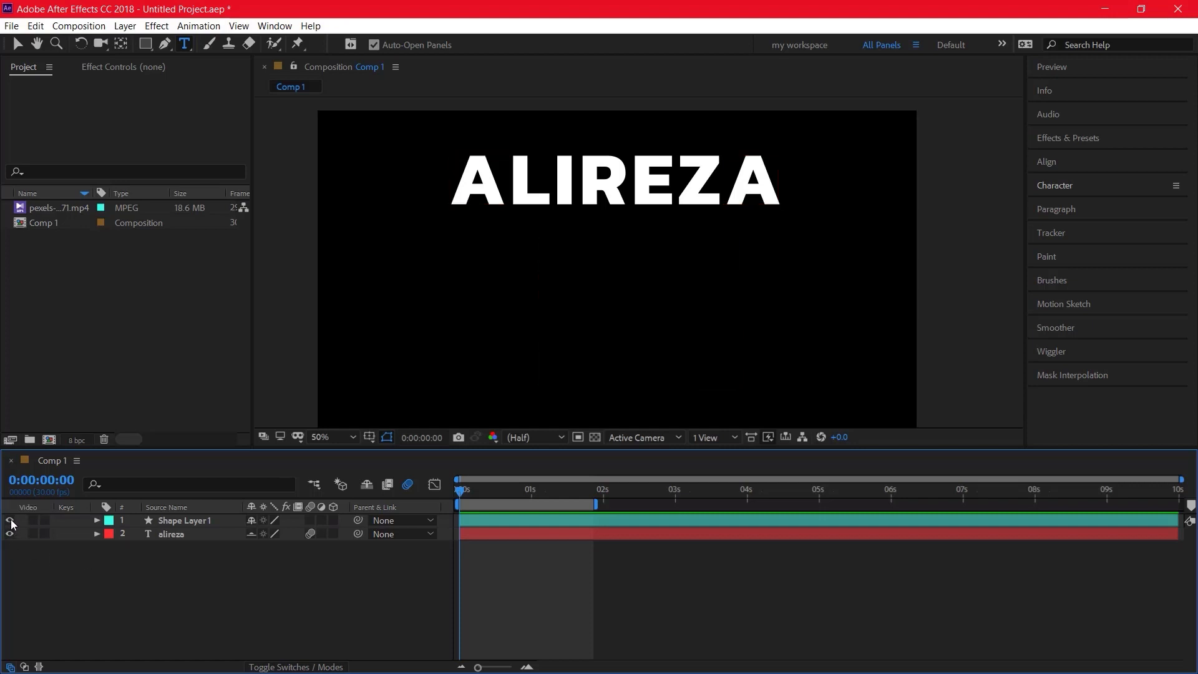
left_click(10, 520)
left_click(10, 534)
left_click(13, 533)
left_click(12, 533)
left_click(12, 532)
left_click(11, 525)
left_click(11, 523)
left_click(10, 523)
left_click(10, 524)
left_click(10, 522)
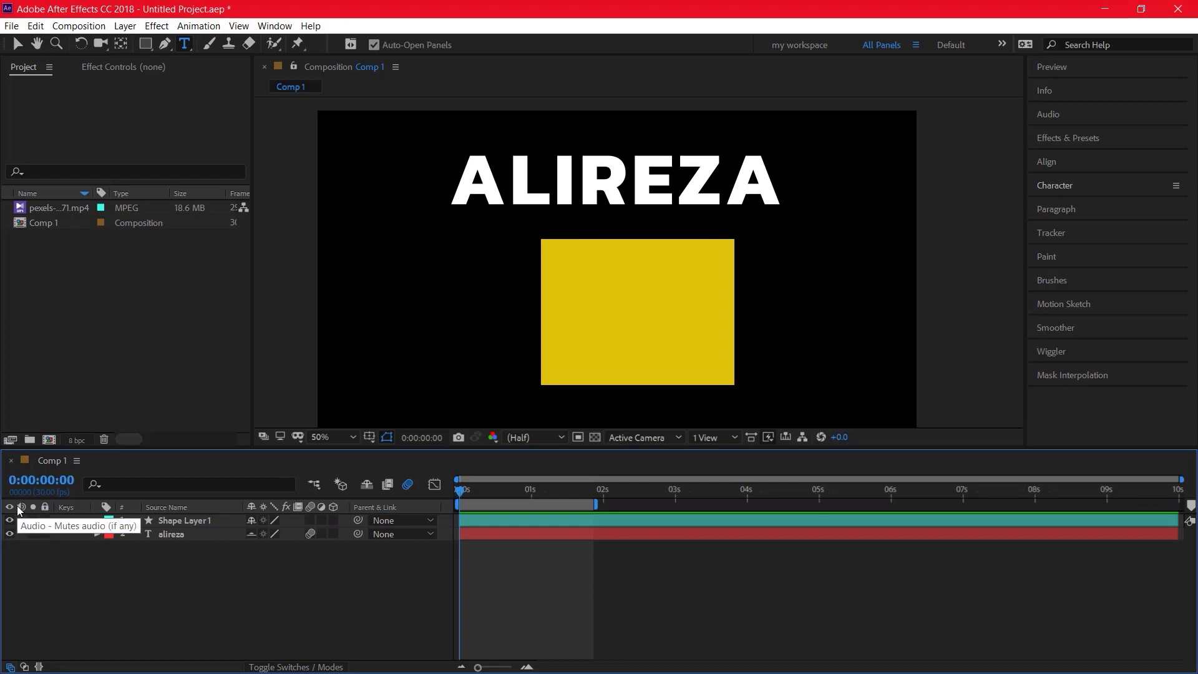
- Add the pexels MP4 clip to the composition below the text layer and clear the selection
left_click_drag(59, 207, 69, 573)
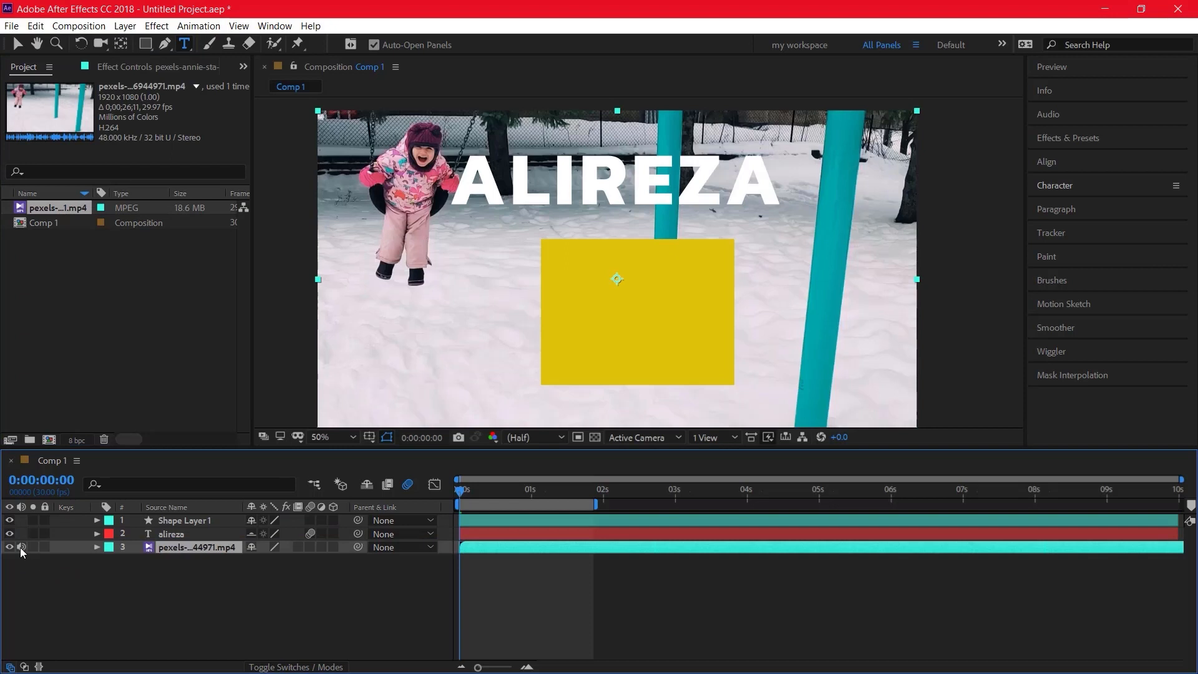
key("ctrl+shift+a")
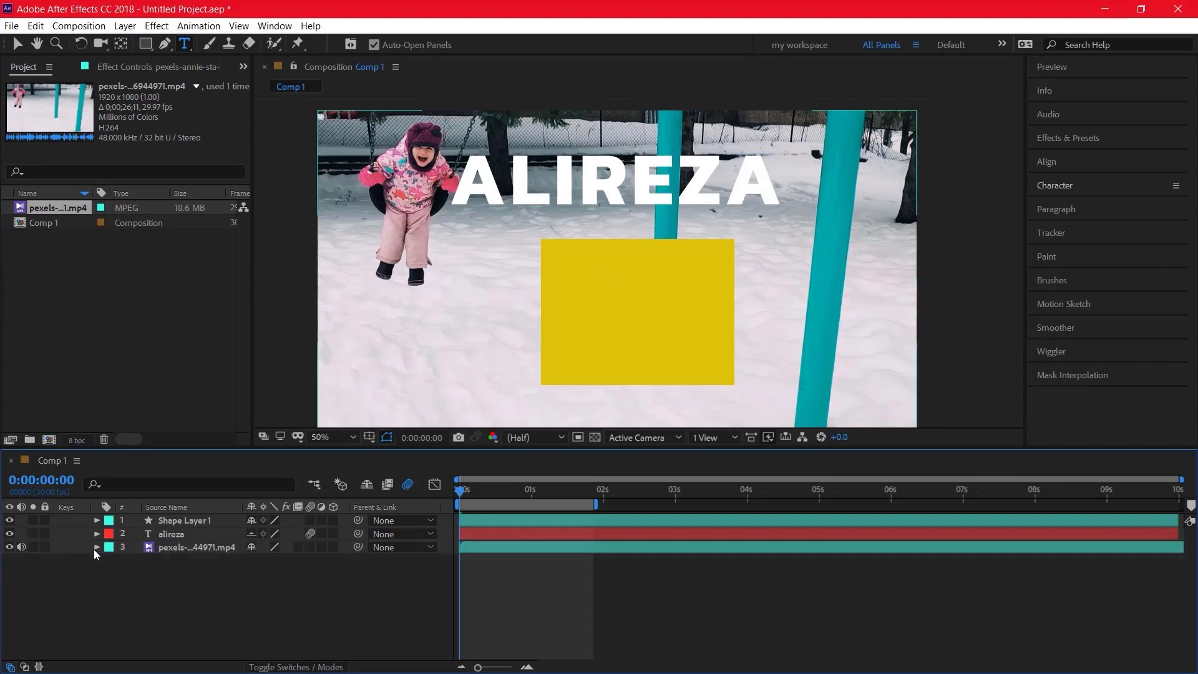
- Toggle Solo on and off for the rectangle's shape layer, and set its label colour to Blue
left_click(33, 520)
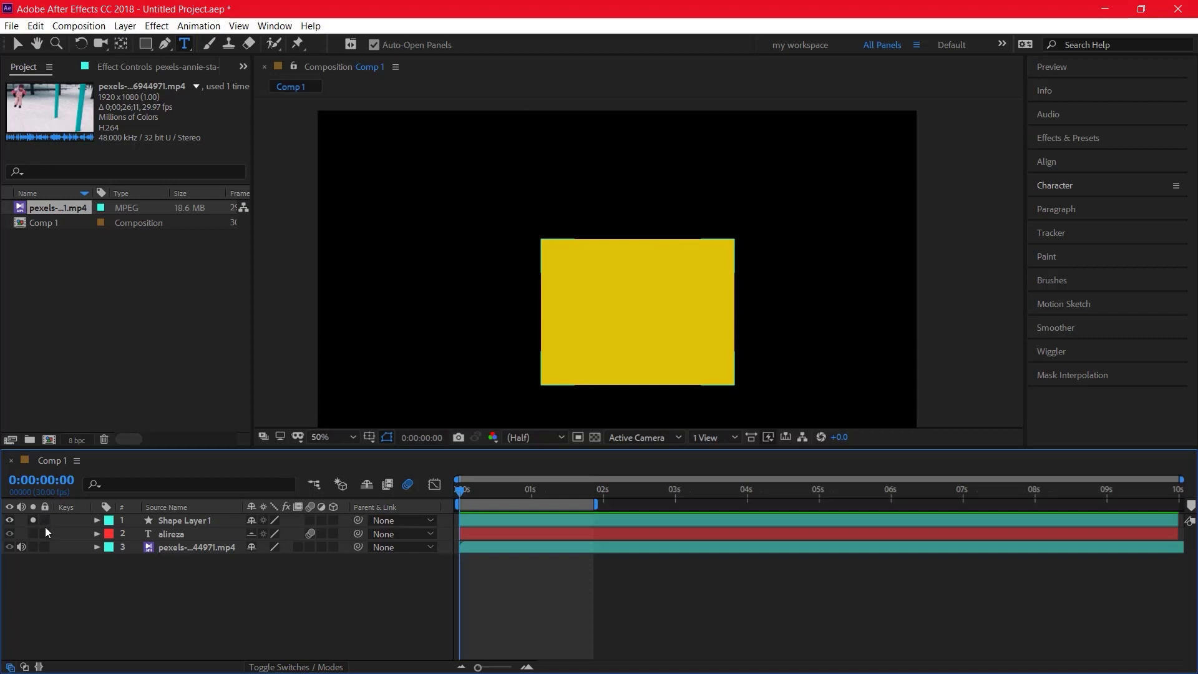
left_click(33, 520)
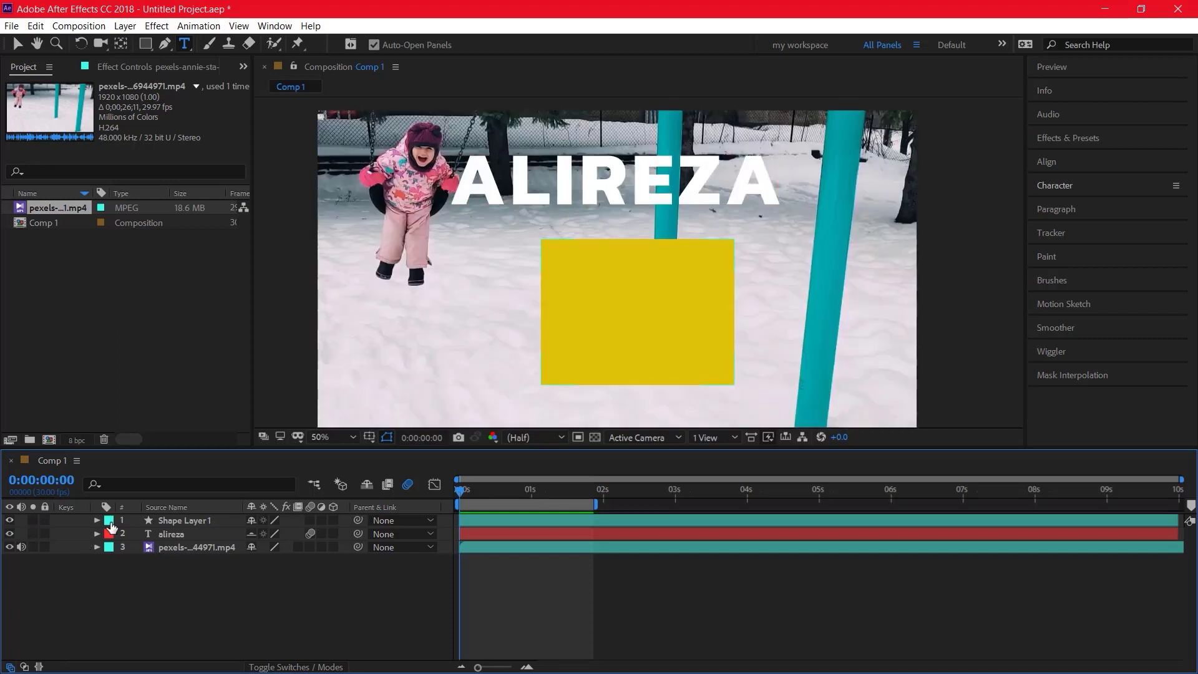
left_click(110, 520)
left_click(134, 396)
- Try Solo on the shape layer and the text layer, together and separately, and restore the view of all layers
left_click(32, 522)
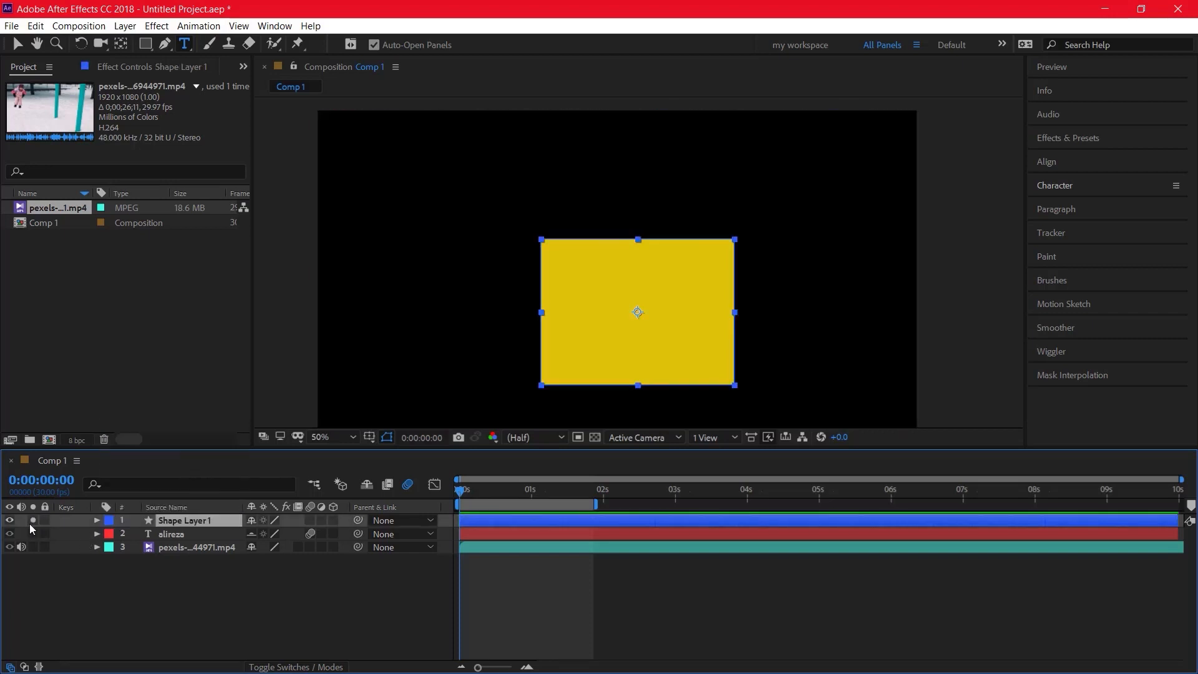
left_click(32, 533)
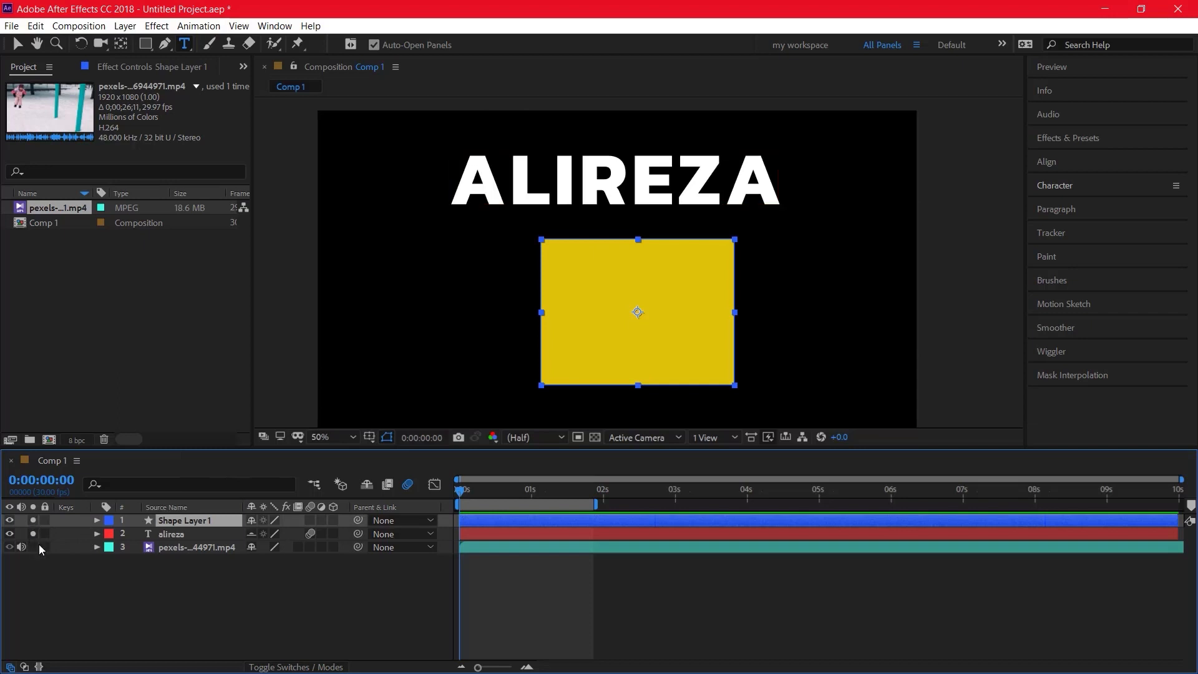
left_click(29, 523)
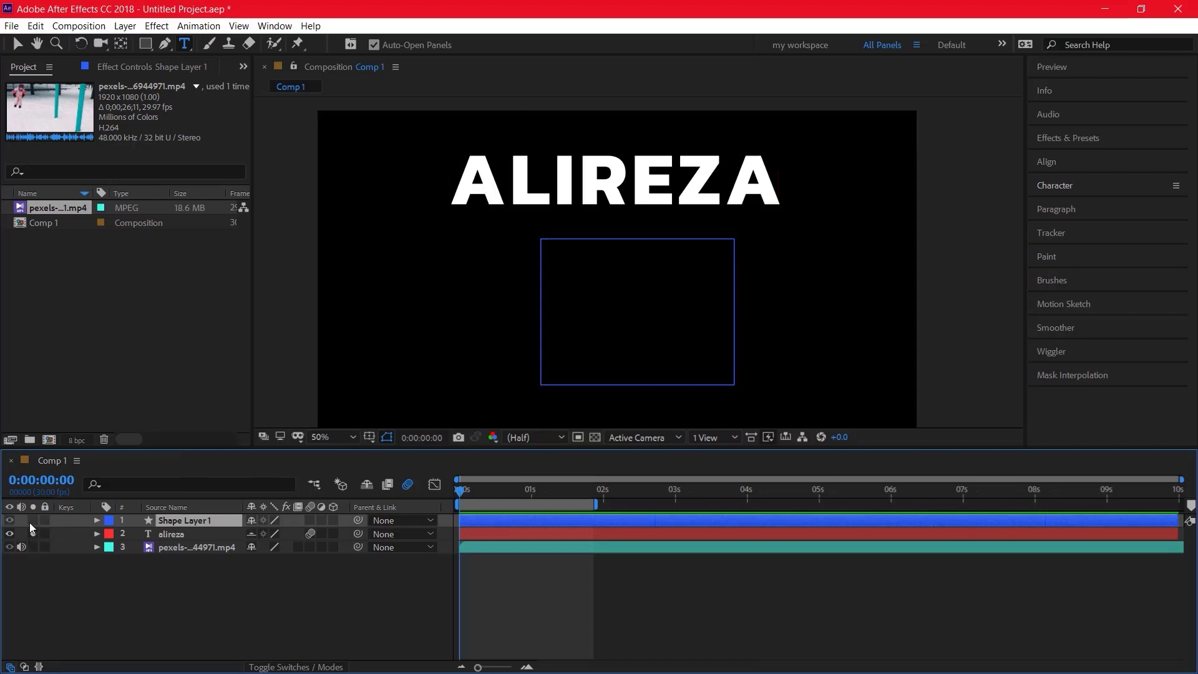
left_click(31, 533)
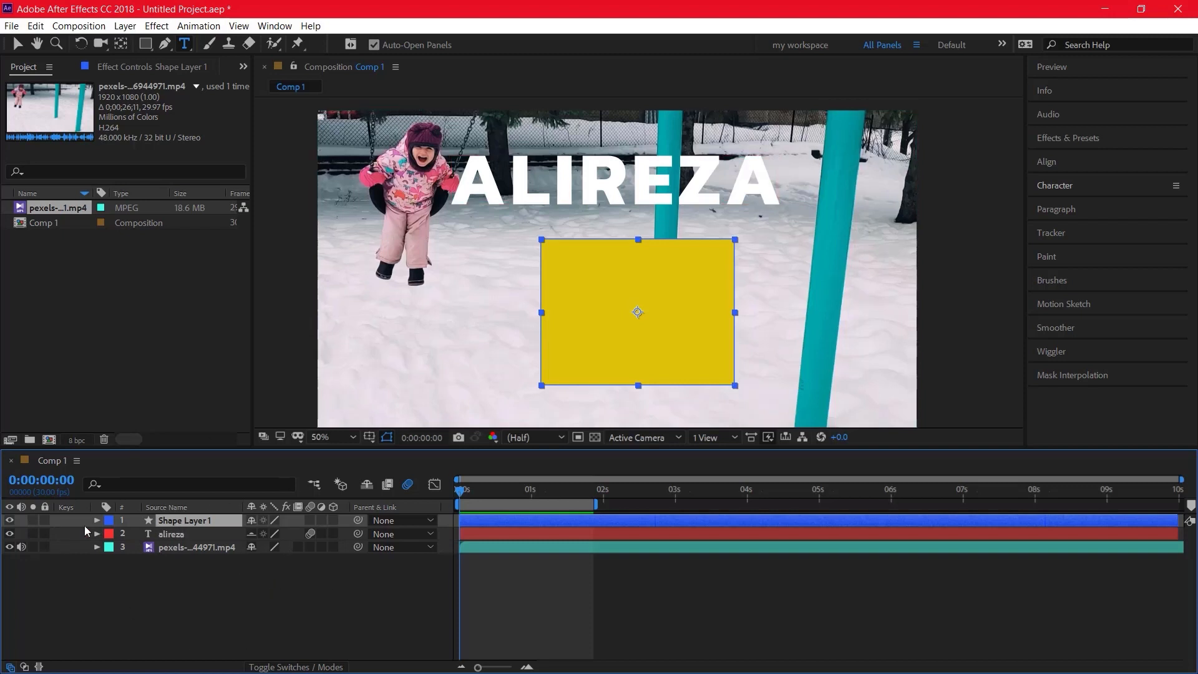
left_click(30, 523)
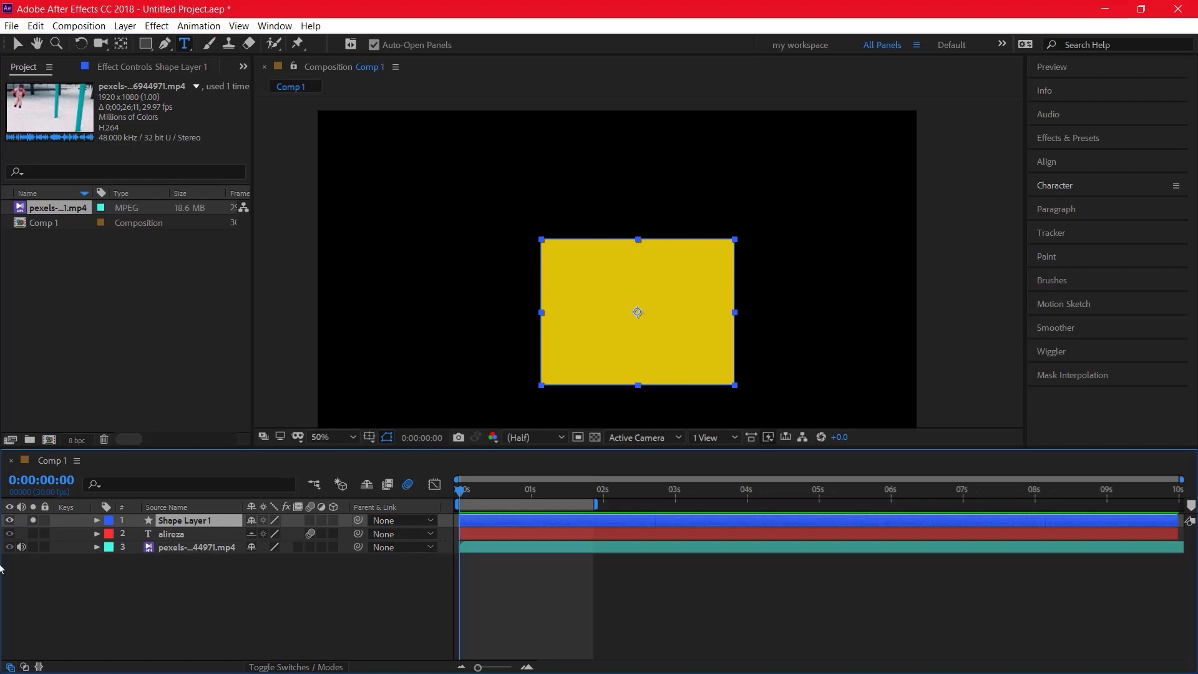
left_click(34, 520)
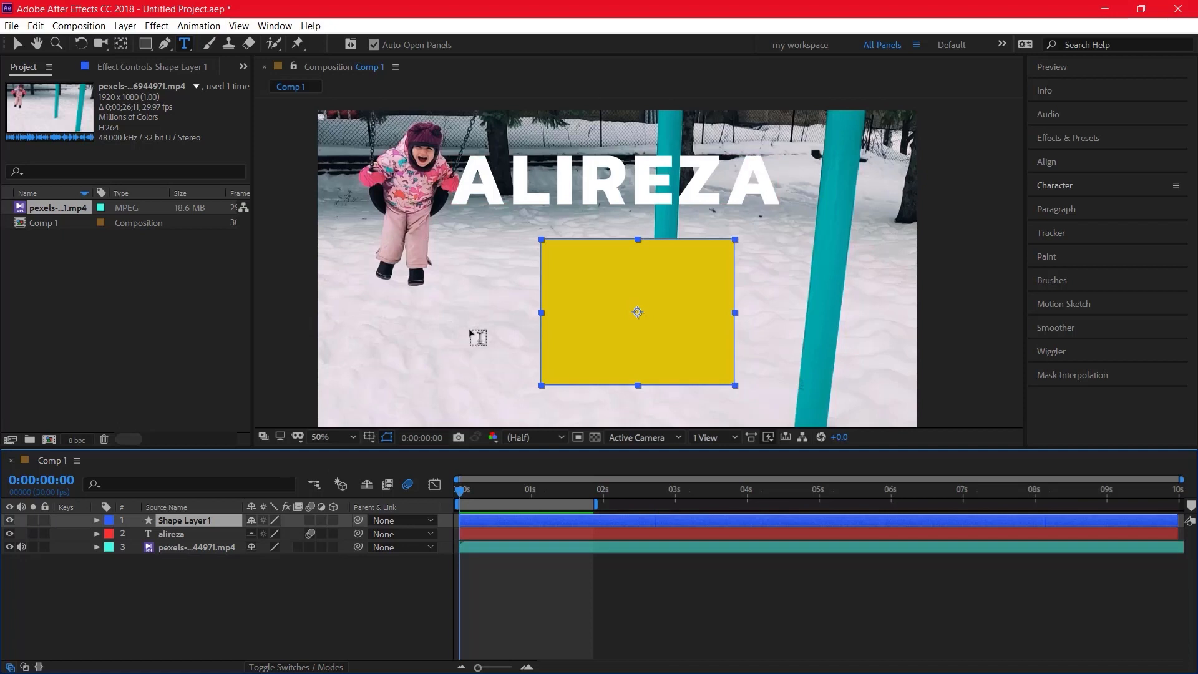
- Toggle Solo on the shape layer a few times and move the rectangle with the Selection tool to about 1002, 636
left_click(18, 44)
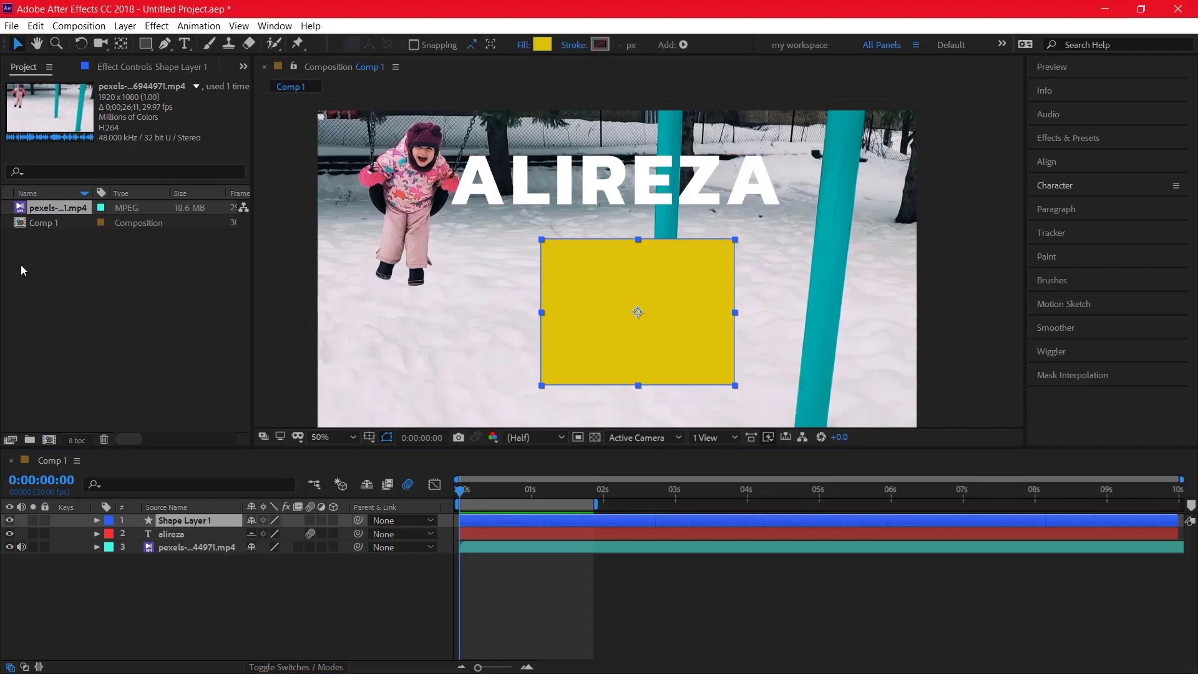
left_click(33, 520)
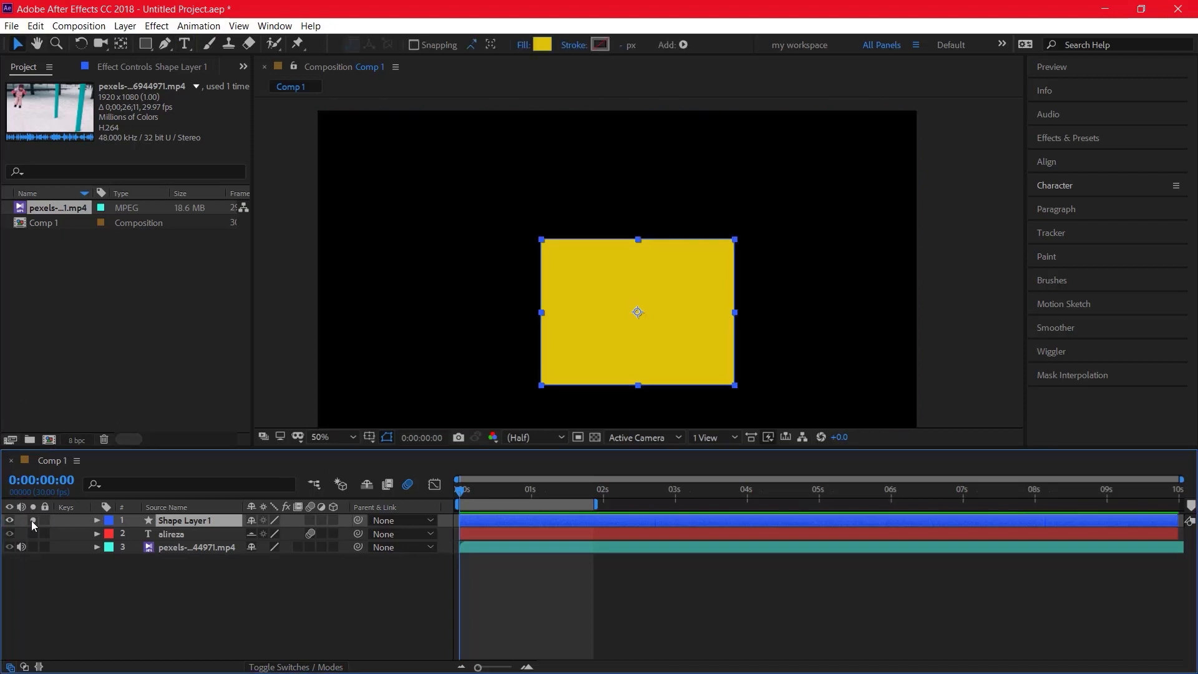
left_click(32, 520)
left_click(32, 520)
left_click(32, 521)
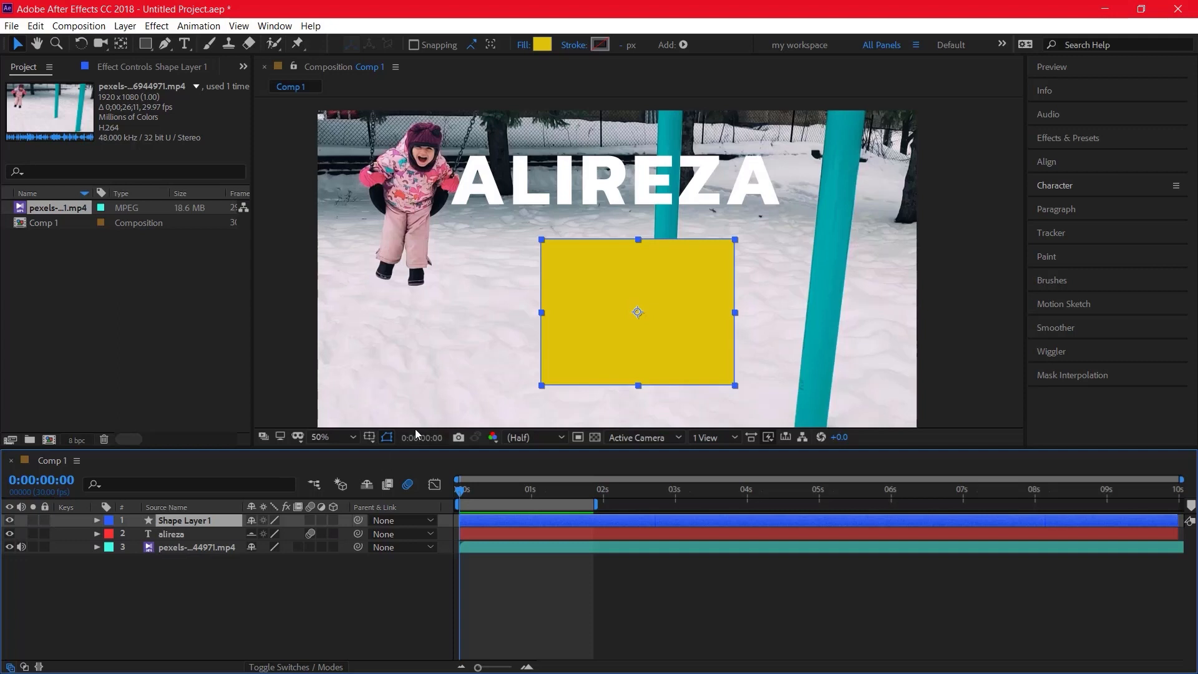
mouse_move(539, 350)
left_mouse_down()
mouse_move(567, 366)
mouse_move(505, 376)
mouse_move(527, 336)
mouse_move(531, 346)
left_mouse_up()
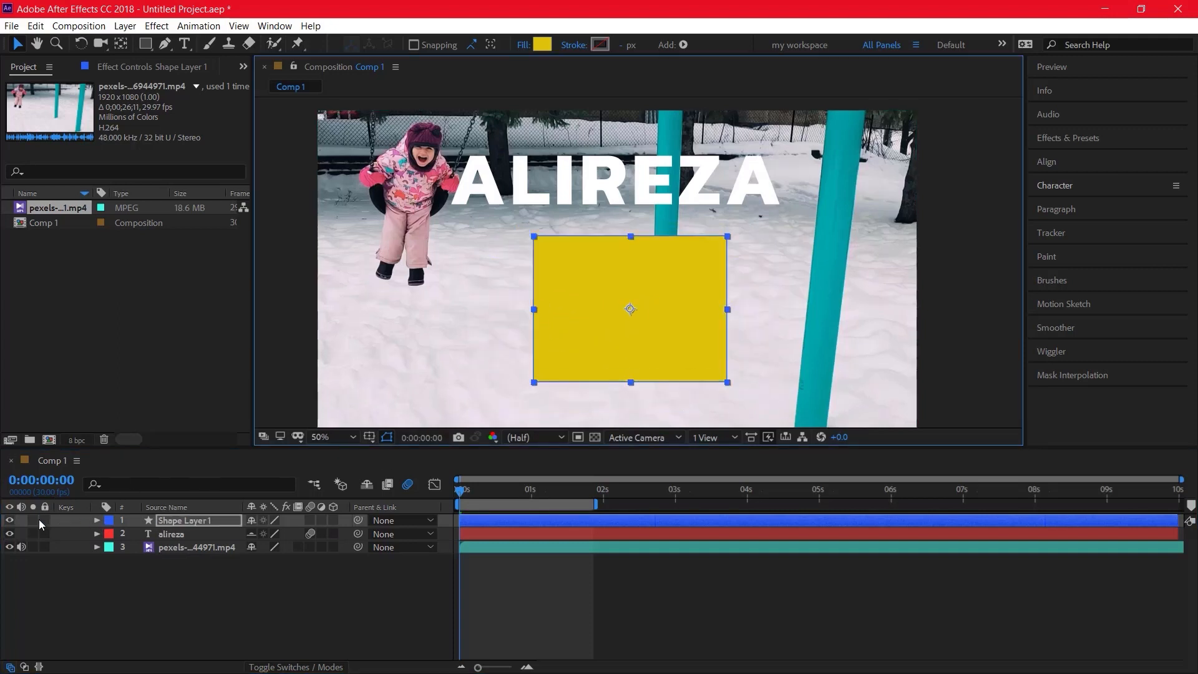
- Lock the rectangle's shape layer to test moving the rectangle on the canvas, and unlock the layer
left_click(54, 519)
left_click(45, 519)
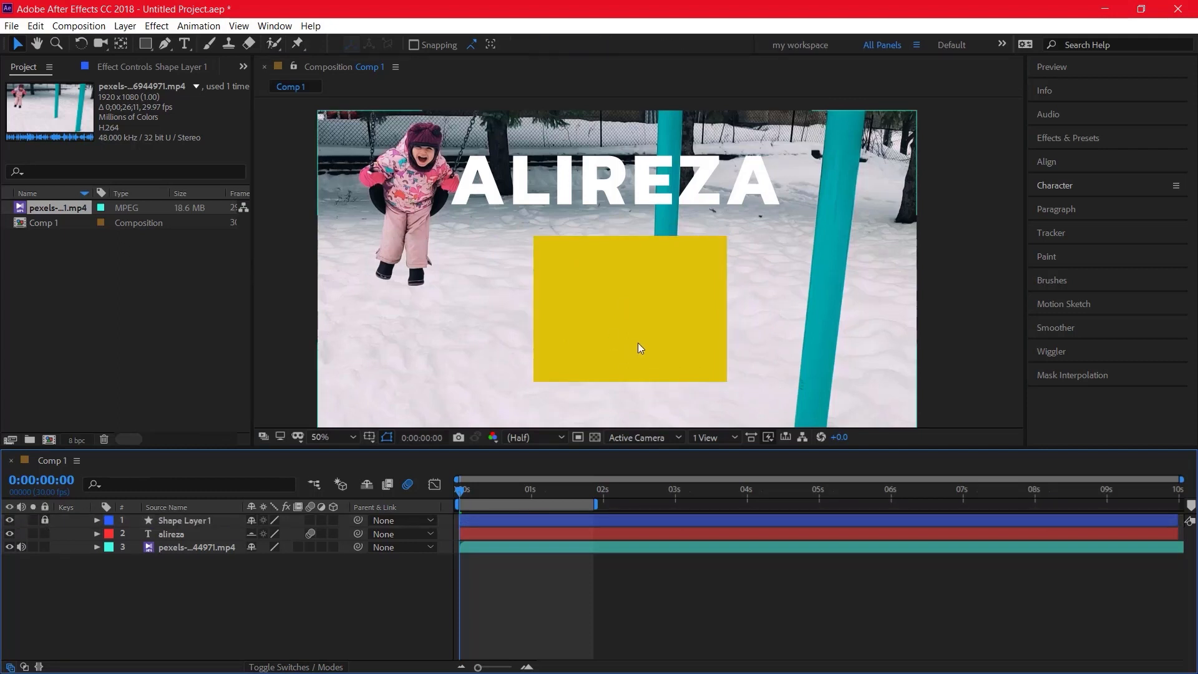
left_click_drag(637, 343, 537, 333)
left_click_drag(630, 344, 782, 315)
left_click(212, 653)
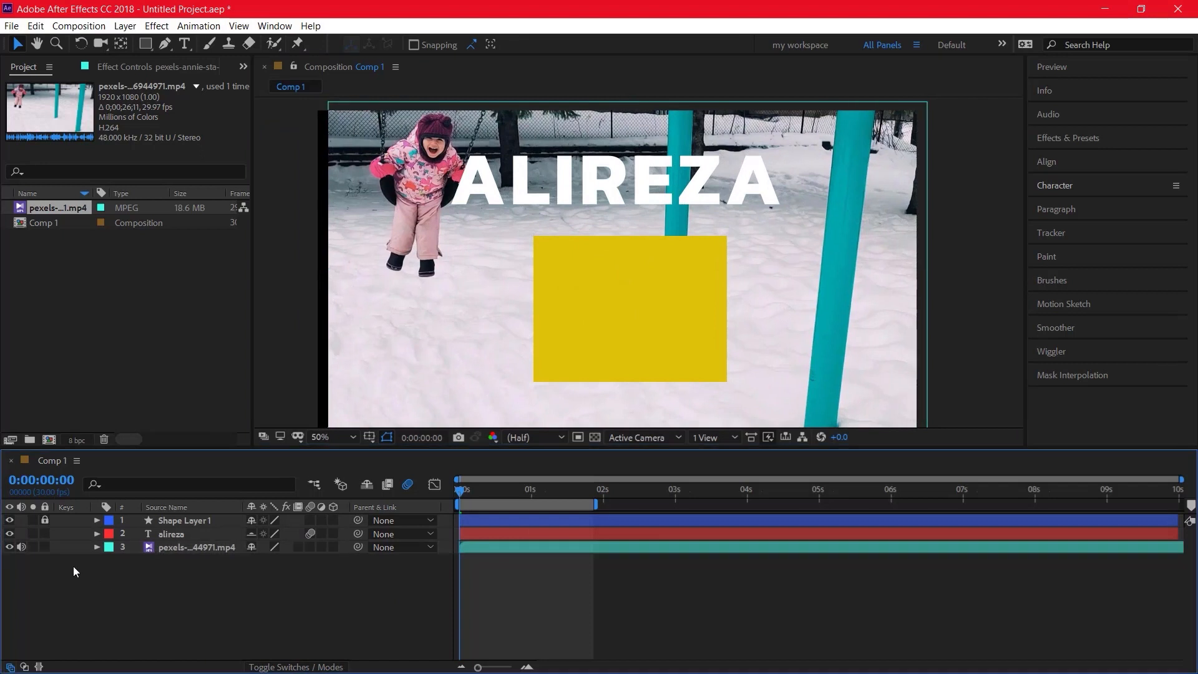
left_click(44, 519)
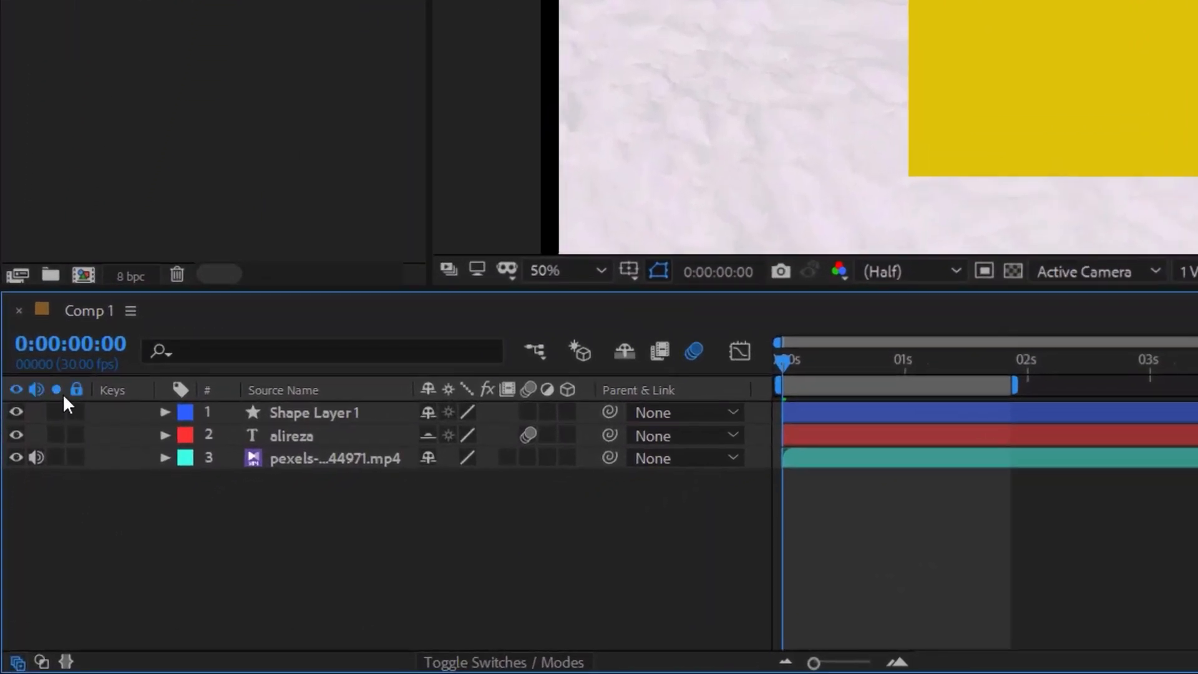
left_click_drag(58, 414, 5, 399)
left_click_drag(118, 396, 164, 414)
left_click(280, 390)
left_click(275, 391)
left_click(327, 390)
left_click(331, 388)
- Expand Shape Layer 1's property groups and hide the video layer, with the current time at 0:00:00:15
left_click(164, 412)
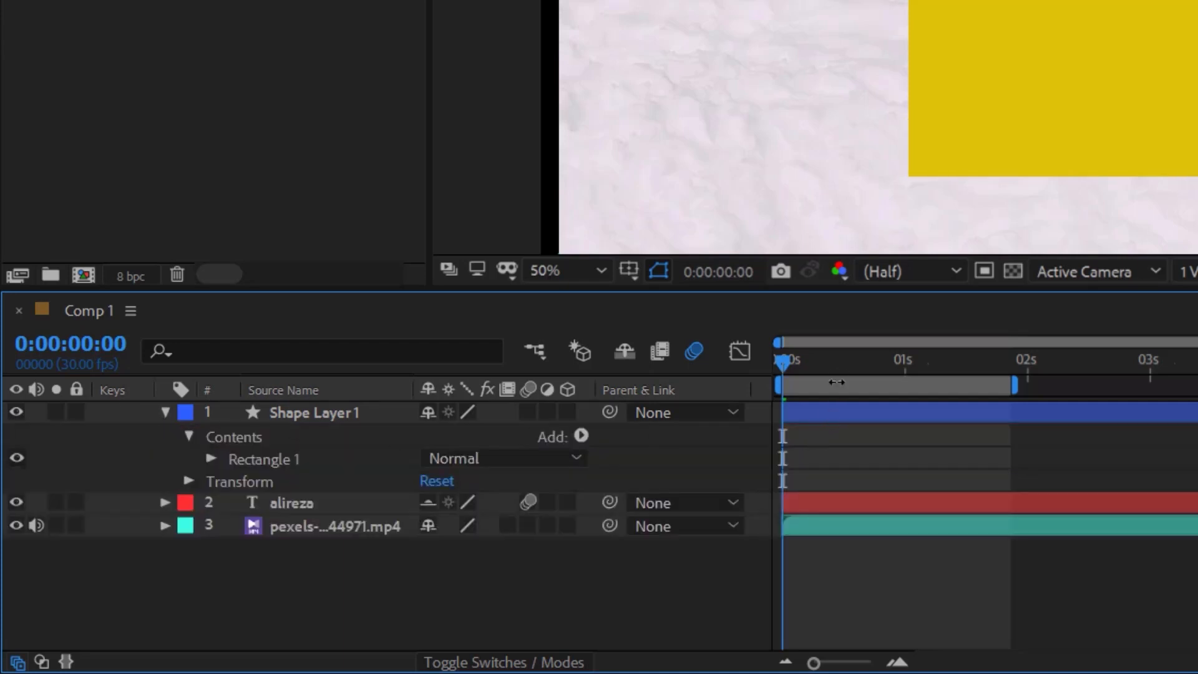
key("space")
left_click(17, 525)
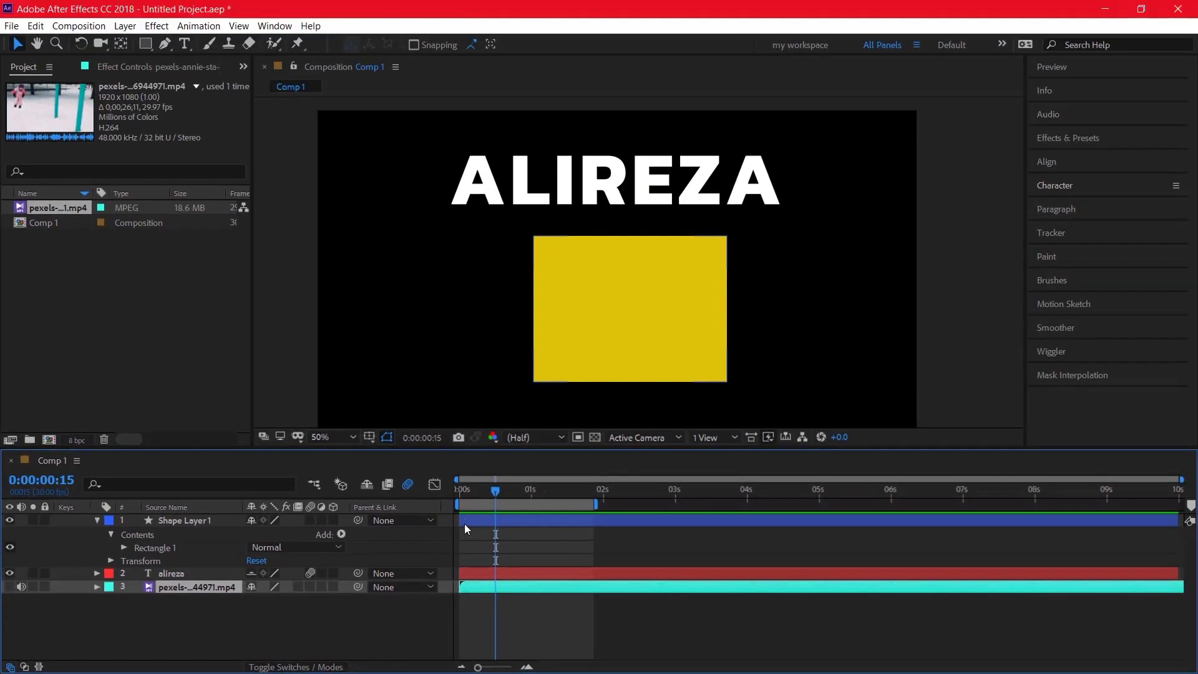
- Keyframe Shape Layer 1's Position at 0:00:00:15, and move the rectangle to 1308, 586 at 0:00:00:28 for a second keyframe
left_click(488, 521)
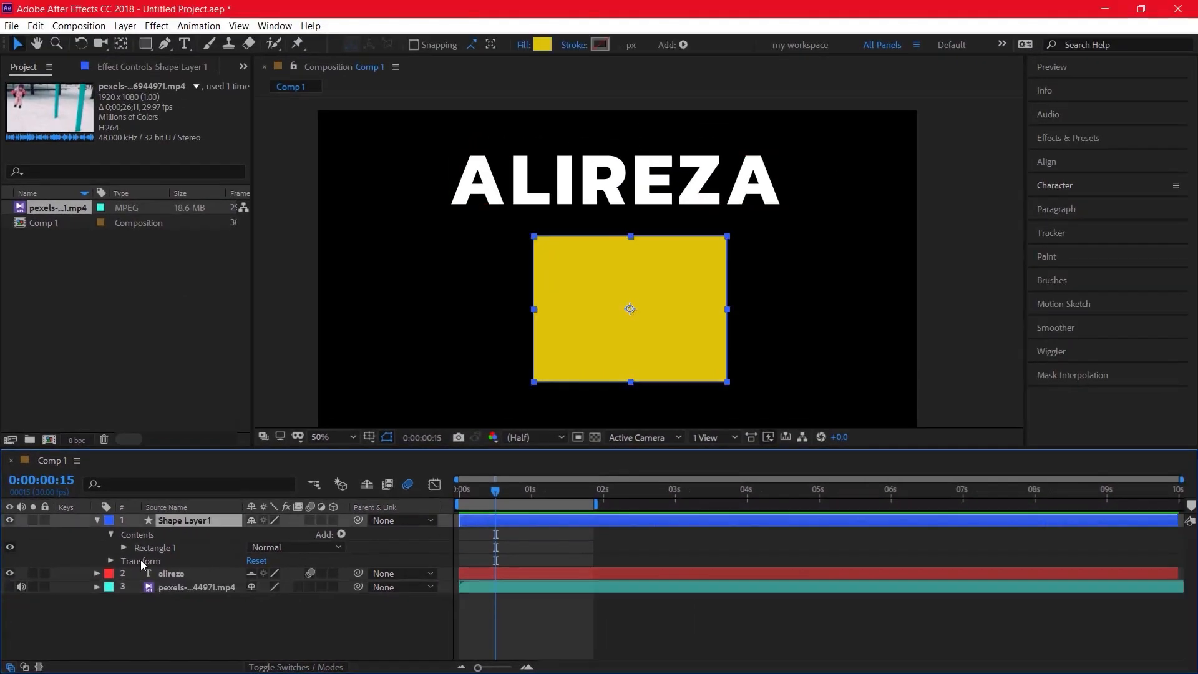
left_click(110, 561)
left_click(136, 587)
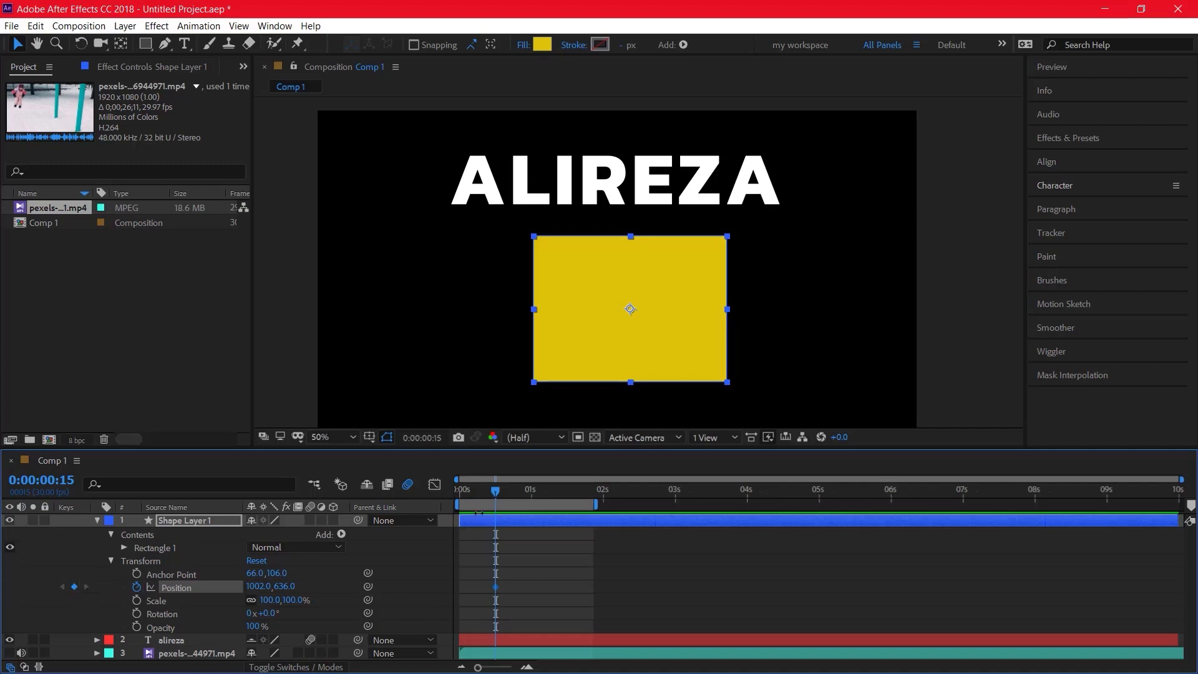
left_click_drag(510, 495, 528, 524)
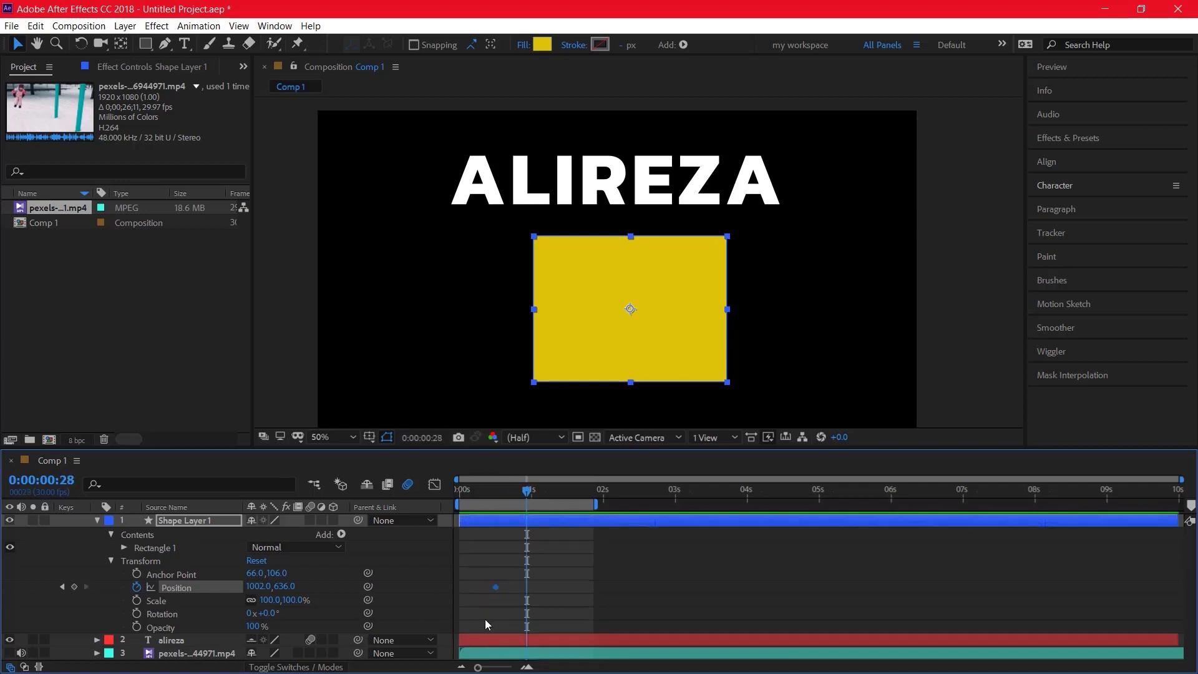
left_click_drag(645, 377, 740, 361)
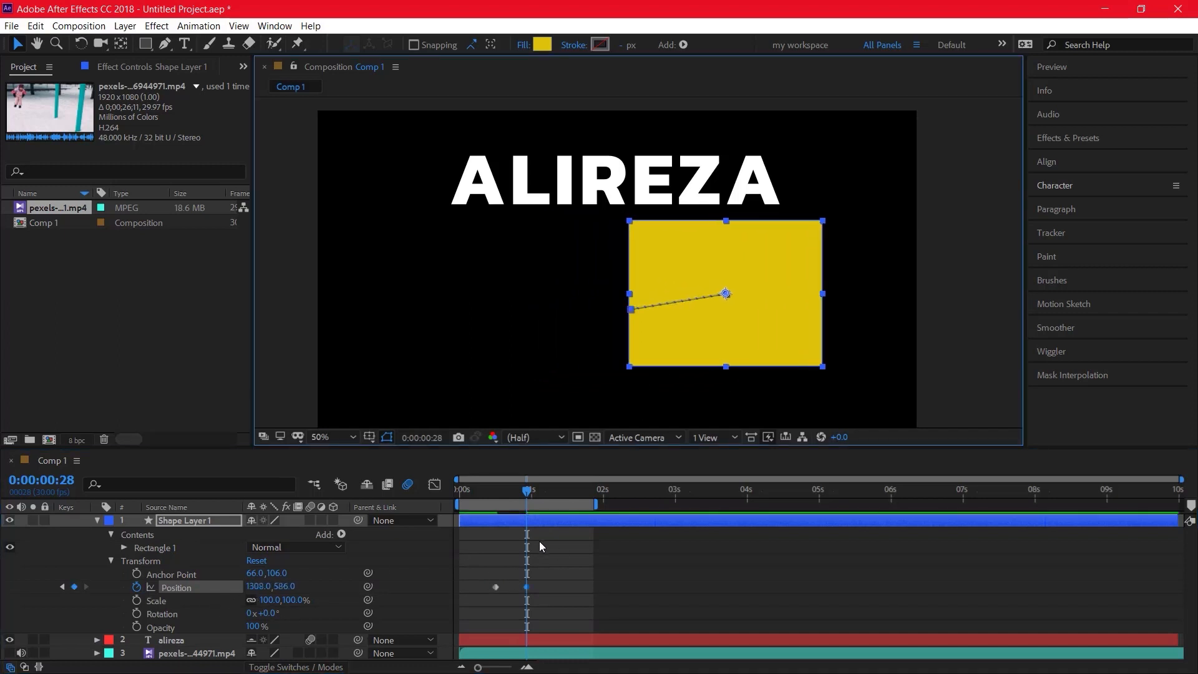
- Return to the start of the composition and step forward through the shape layer's two Position keyframes
left_click_drag(531, 498, 452, 492)
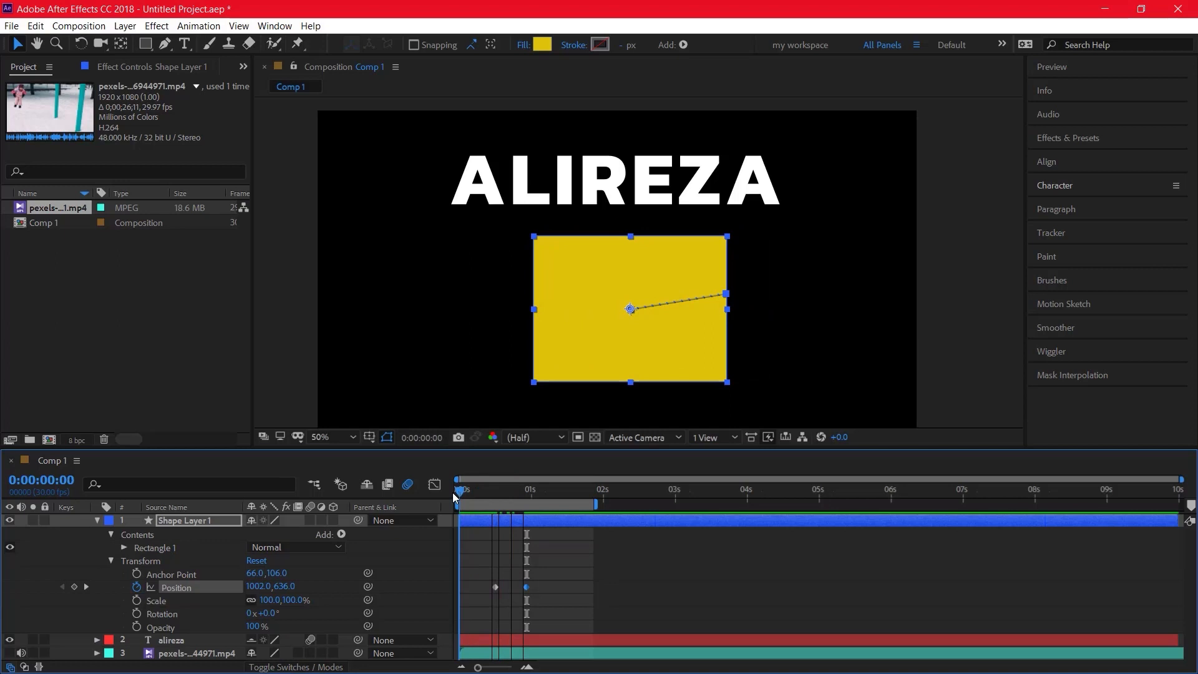
left_click(86, 587)
left_click(86, 587)
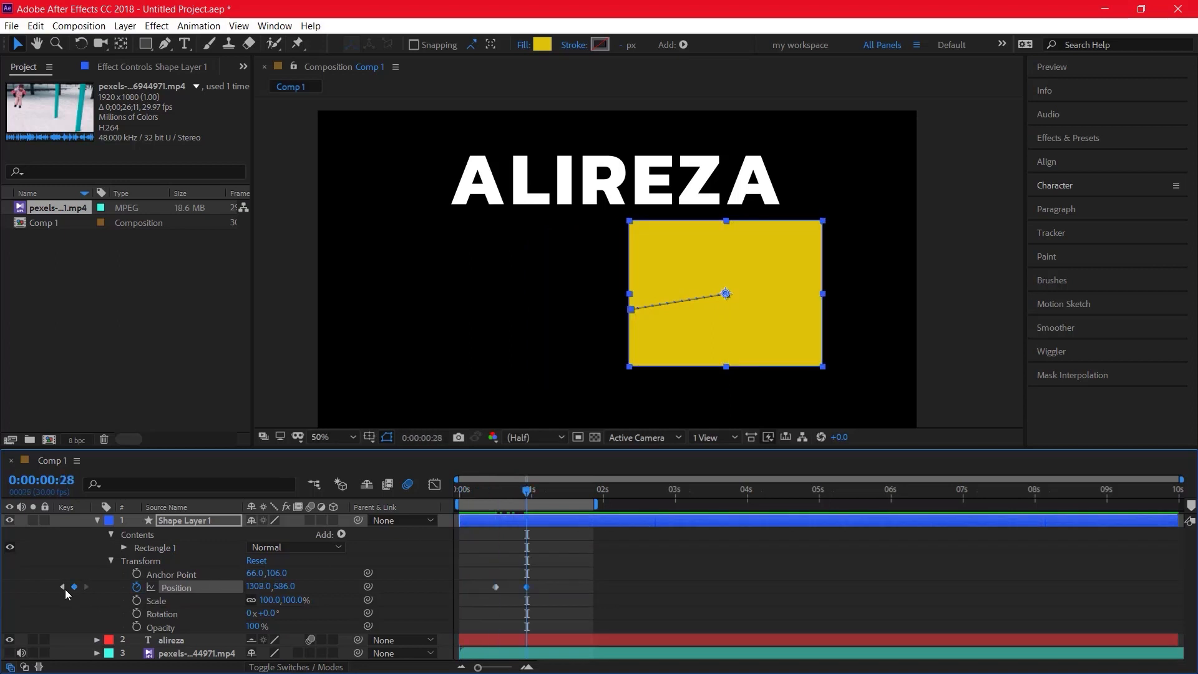
- Jump back and forth between Shape Layer 1's two Position keyframes with the keyframe navigator
left_click(63, 587)
left_click(86, 587)
left_click(63, 587)
left_click(86, 587)
left_click(62, 587)
left_click(86, 587)
left_click(62, 587)
left_click(87, 587)
left_click(62, 587)
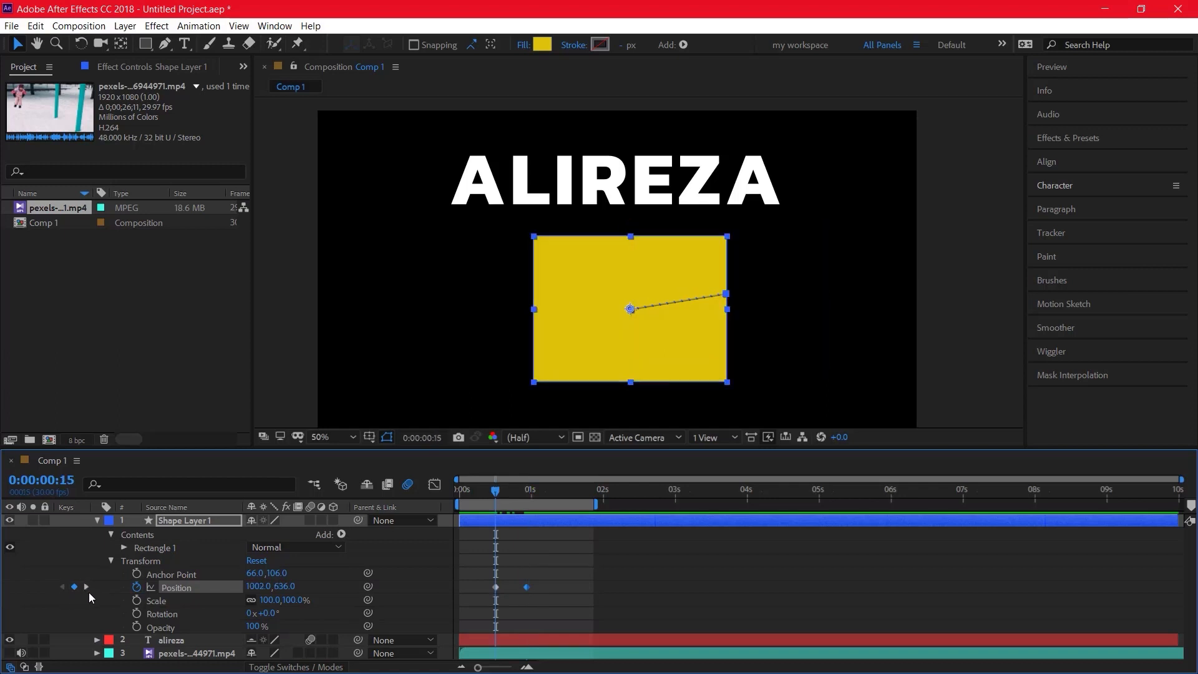
left_click(87, 587)
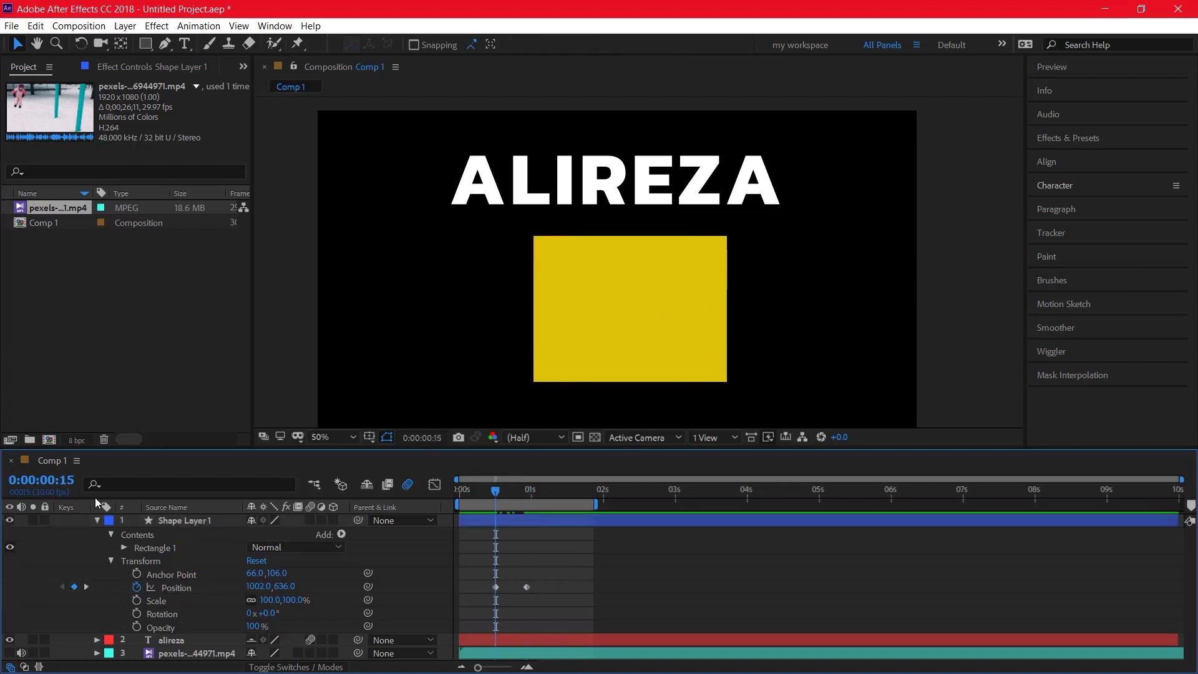
- Delete Shape Layer 1 from the composition, undo the deletion, and deselect the layer
left_click(540, 597)
key("Delete")
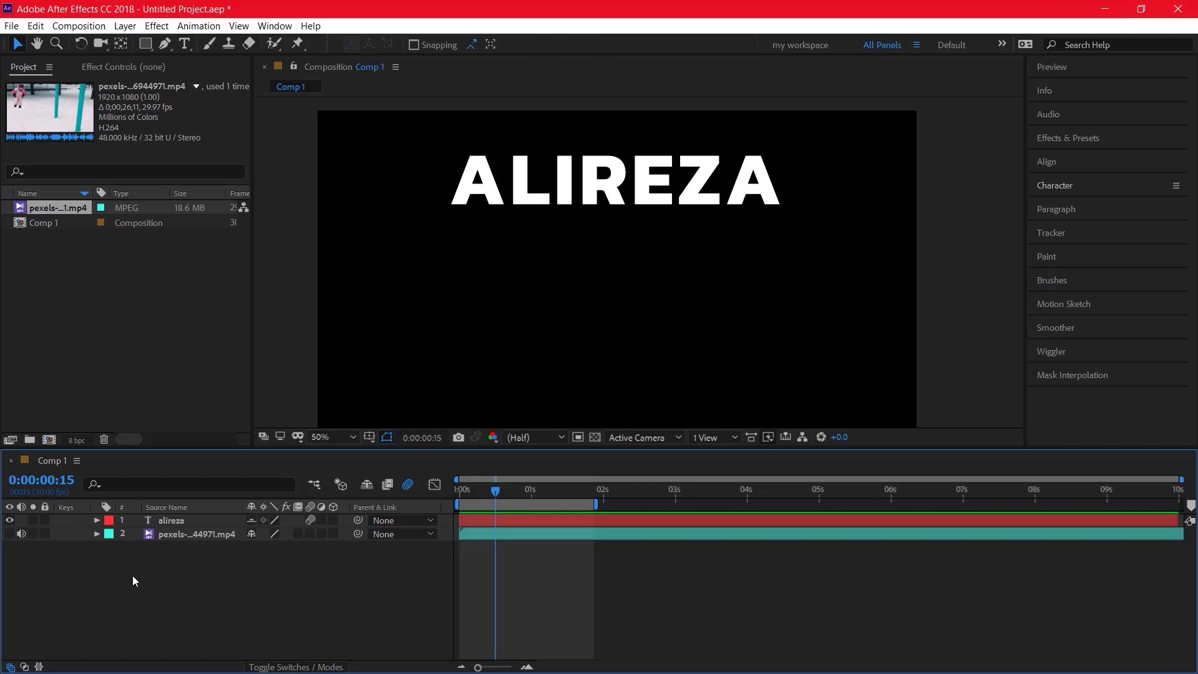
key("ctrl+z")
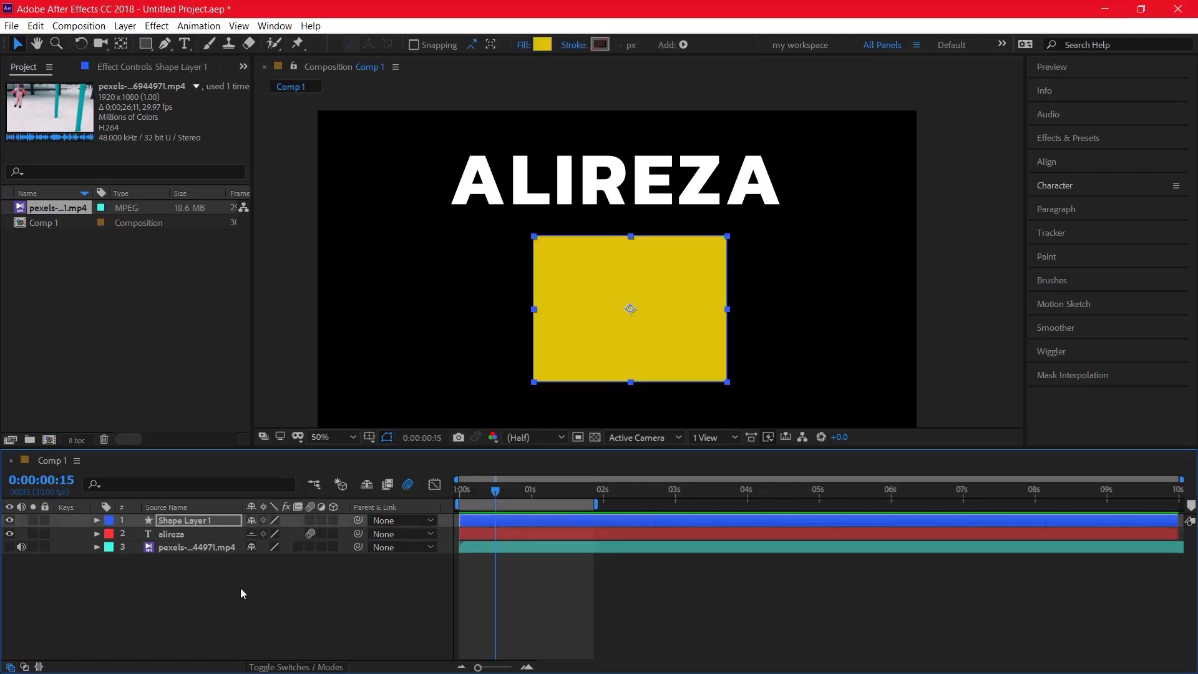
left_click(241, 588)
left_click(169, 523)
left_click(131, 586)
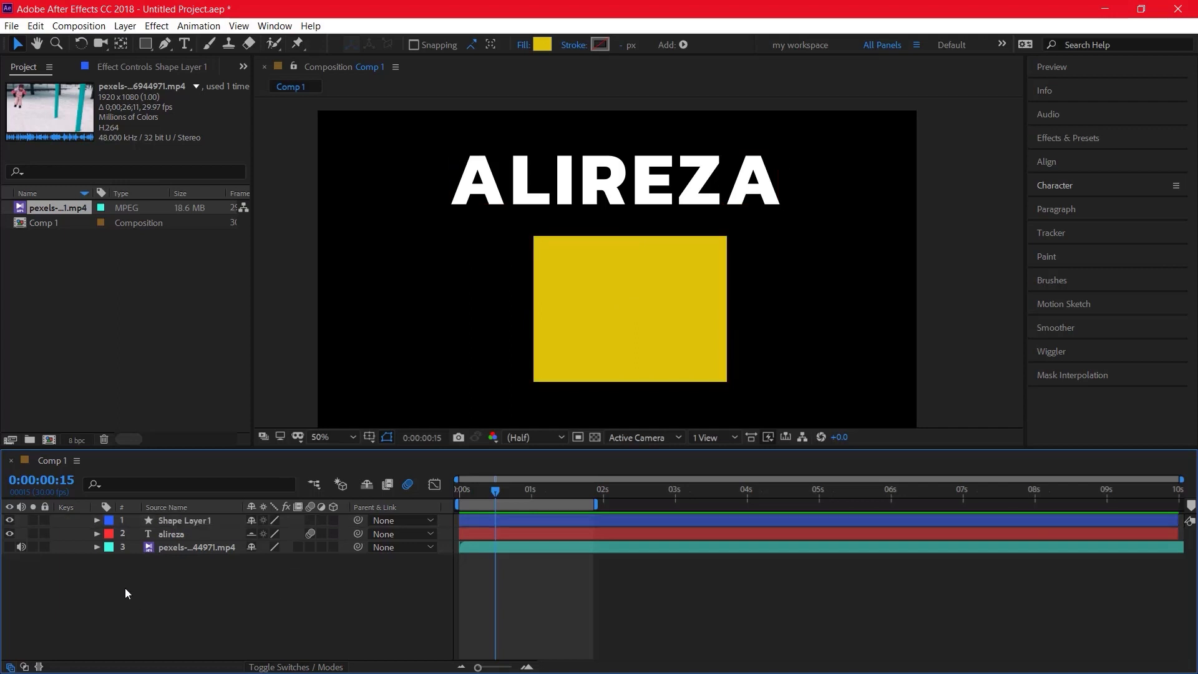
- Expand Shape Layer 1 to show its Contents and Transform groups, and briefly open its Transform properties
left_click(97, 521)
left_click(98, 520)
key("y")
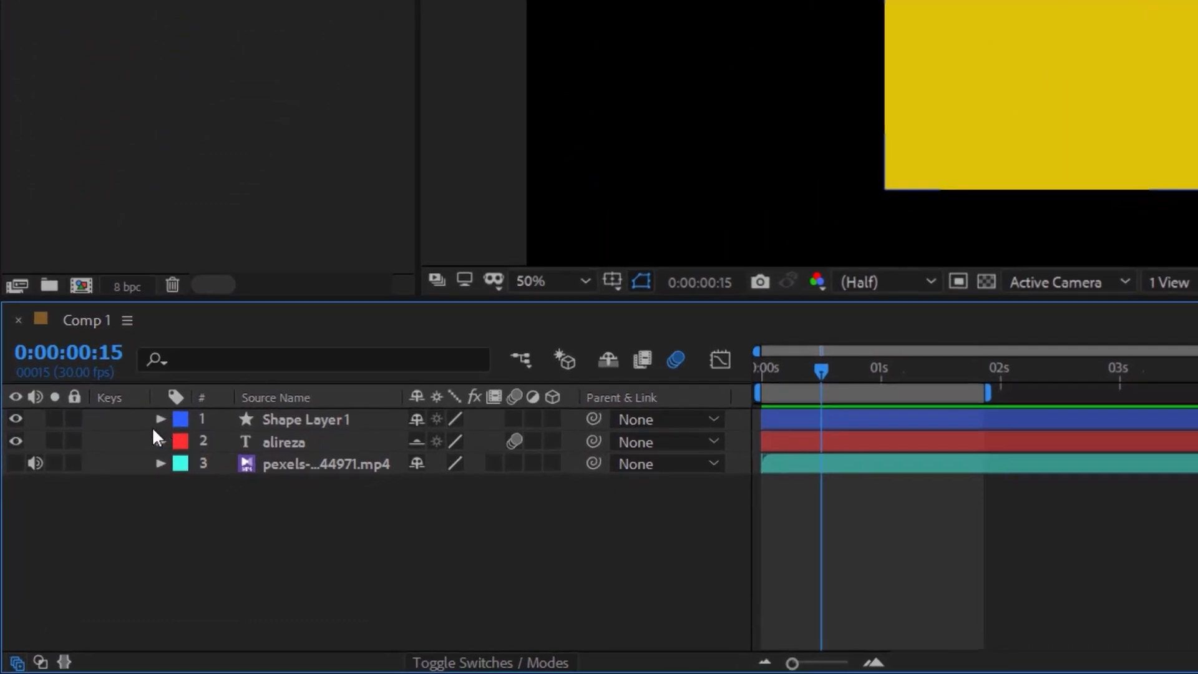
left_click(160, 419)
left_click(156, 420)
left_click(156, 420)
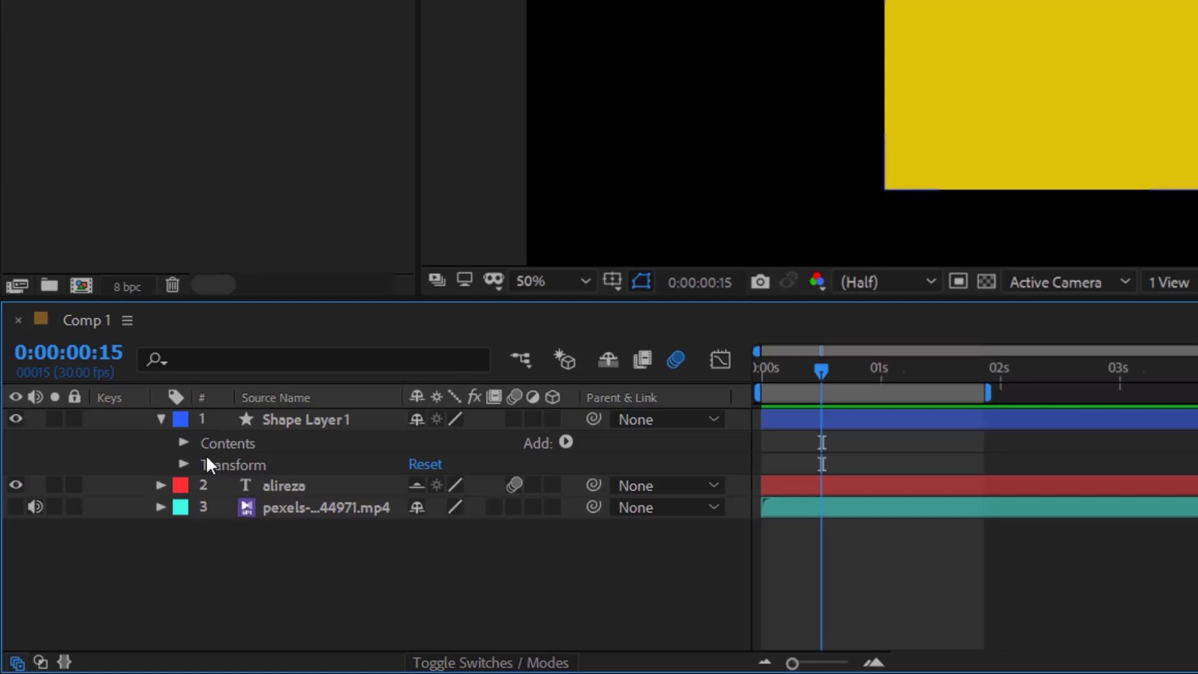
left_click(229, 465)
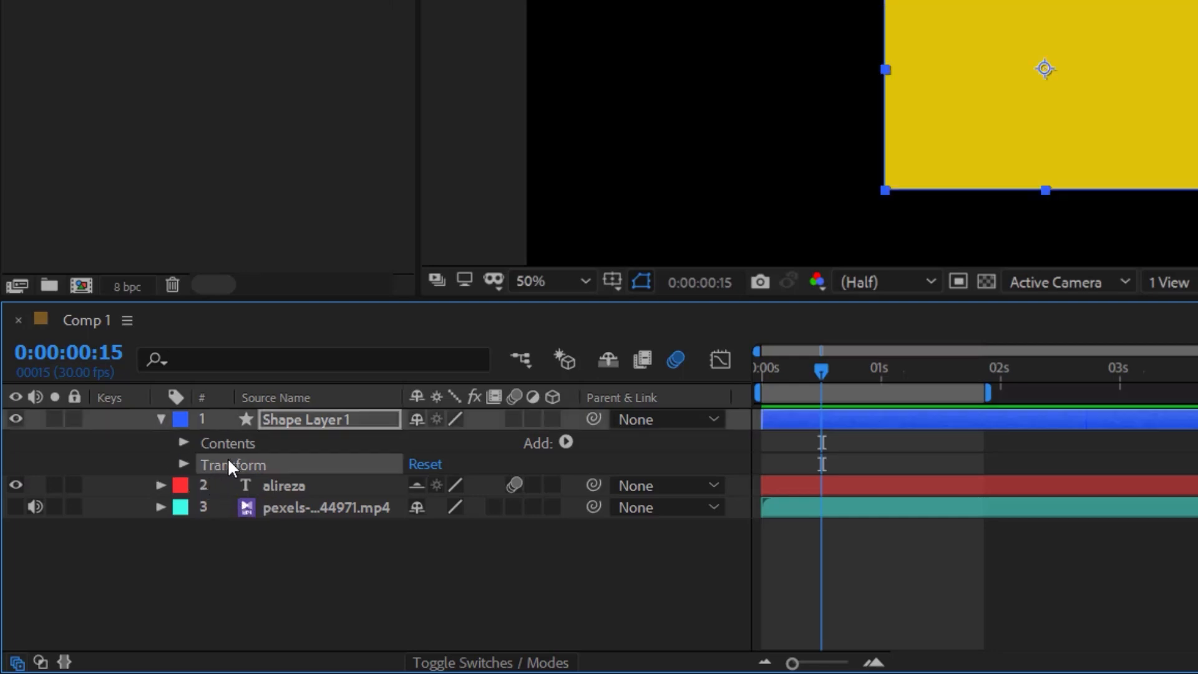
left_click(183, 463)
left_click(182, 464)
- Expand the text layer and the video layer to their main property groups, keeping the text layer's Transform group closed
left_click(159, 485)
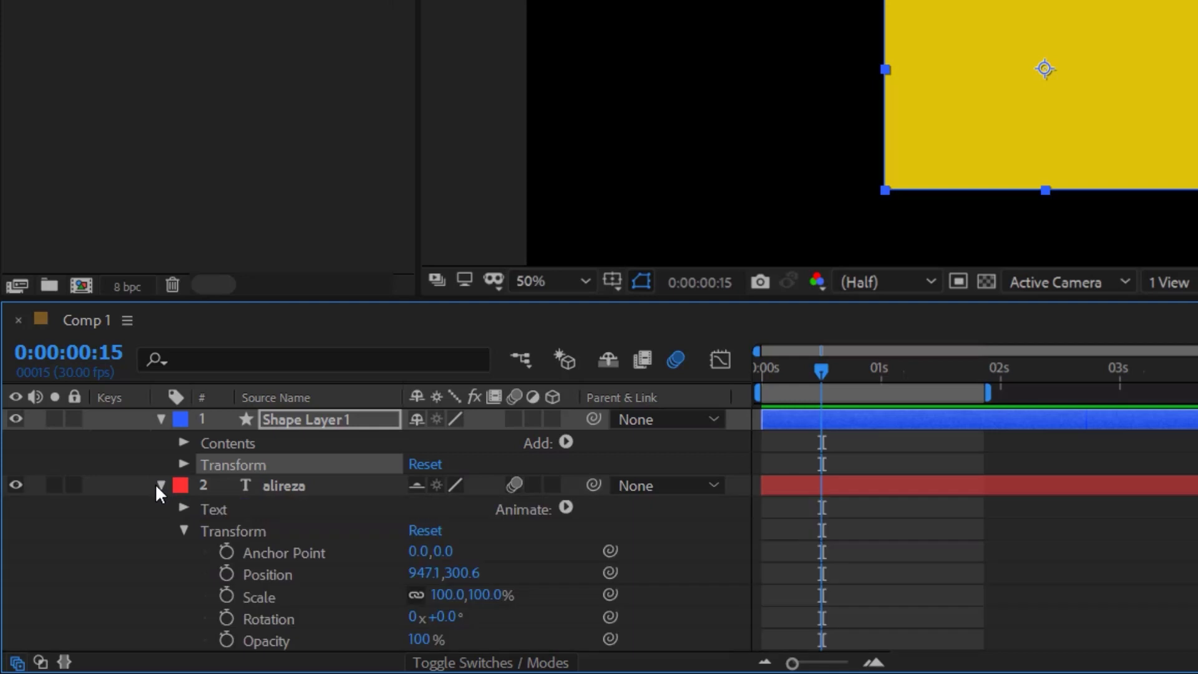
left_click(183, 530)
left_click(161, 551)
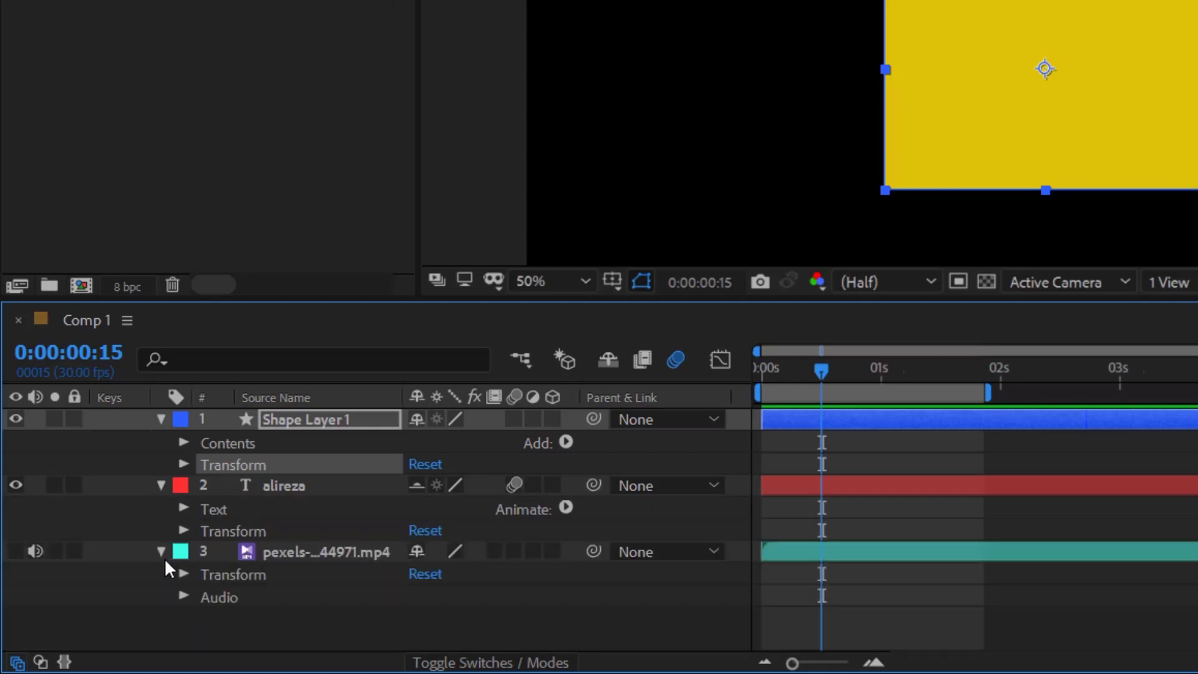
left_click(192, 572)
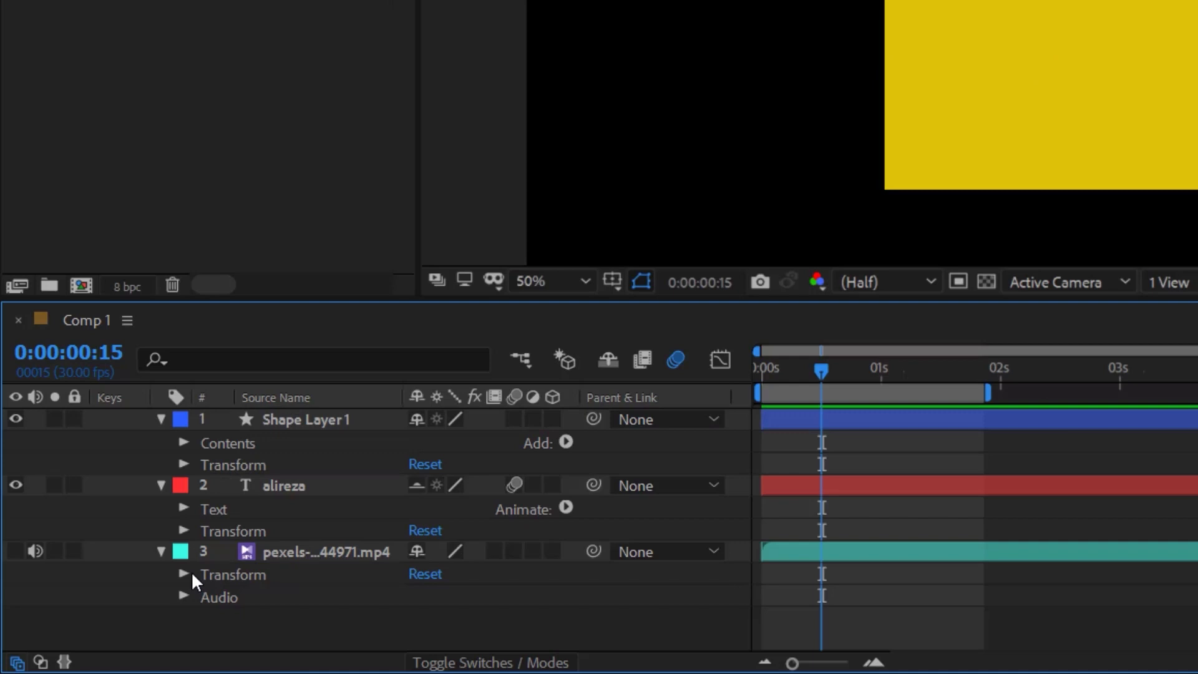
- Open the video layer's Transform group and go through Anchor Point, Position, Scale, Rotation and Opacity
left_click(183, 574)
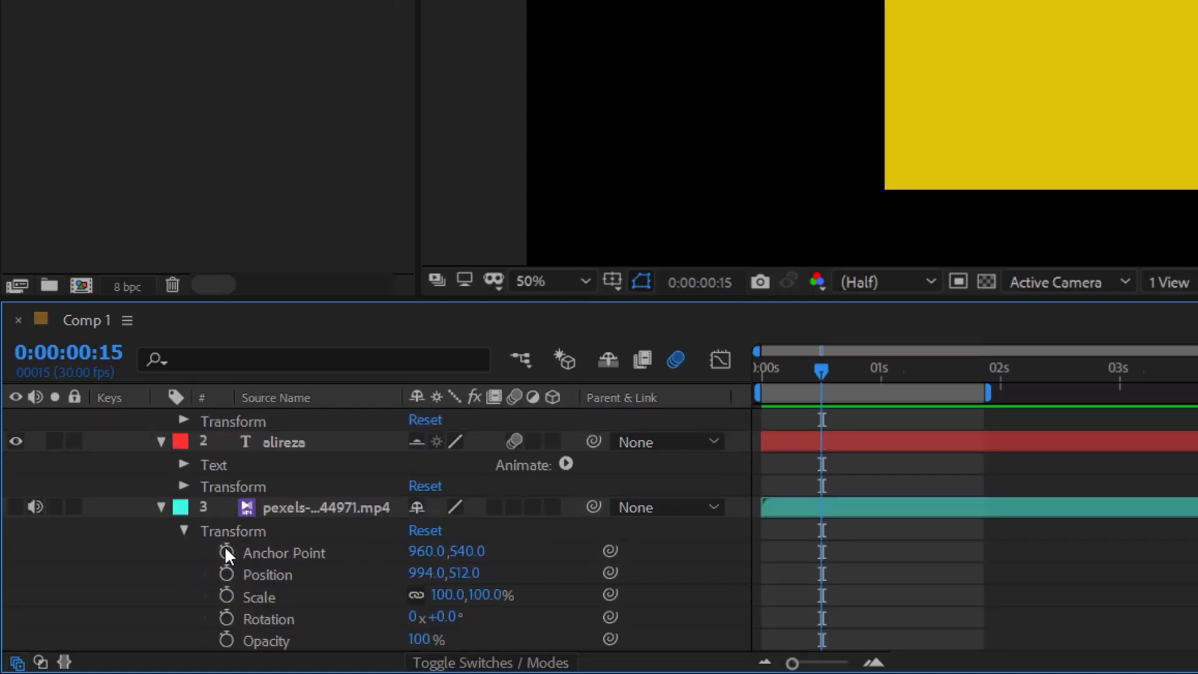
left_click(316, 552)
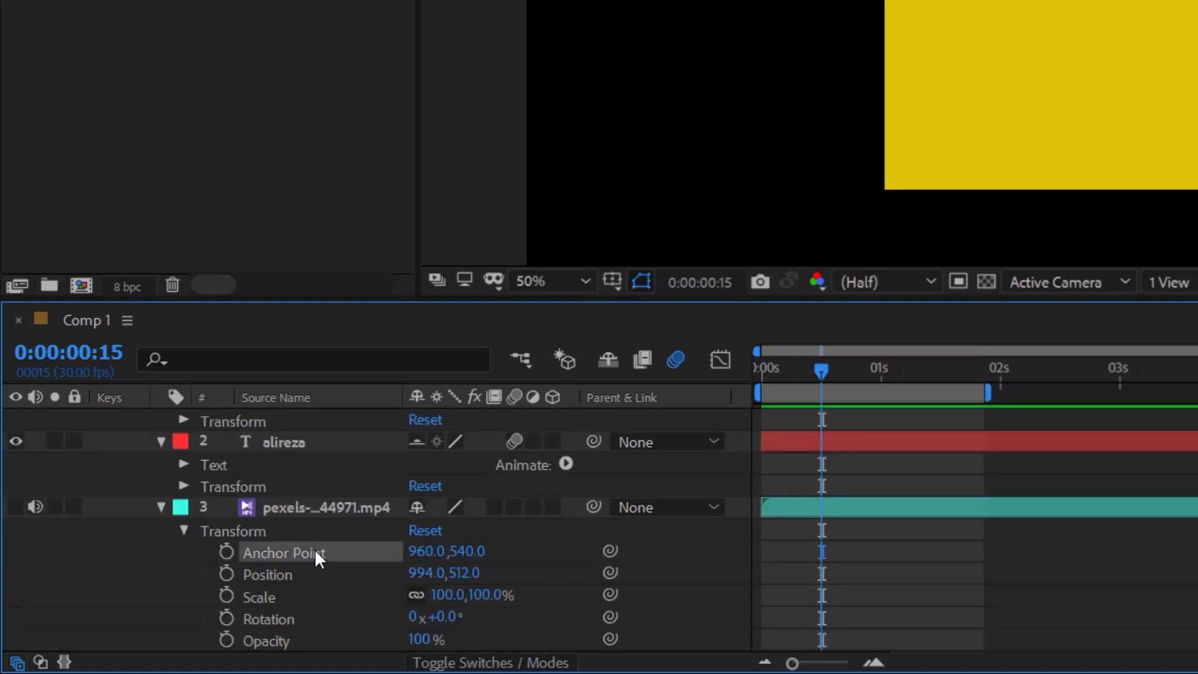
left_click(273, 579)
left_click(262, 599)
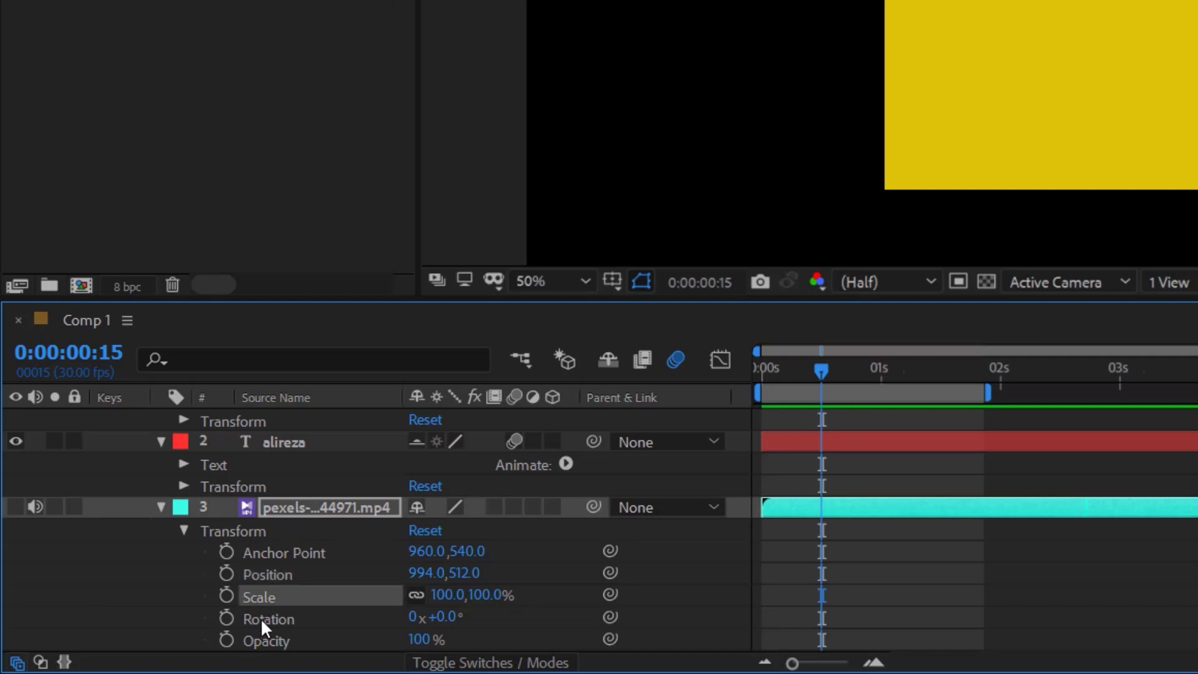
left_click(260, 618)
left_click(260, 638)
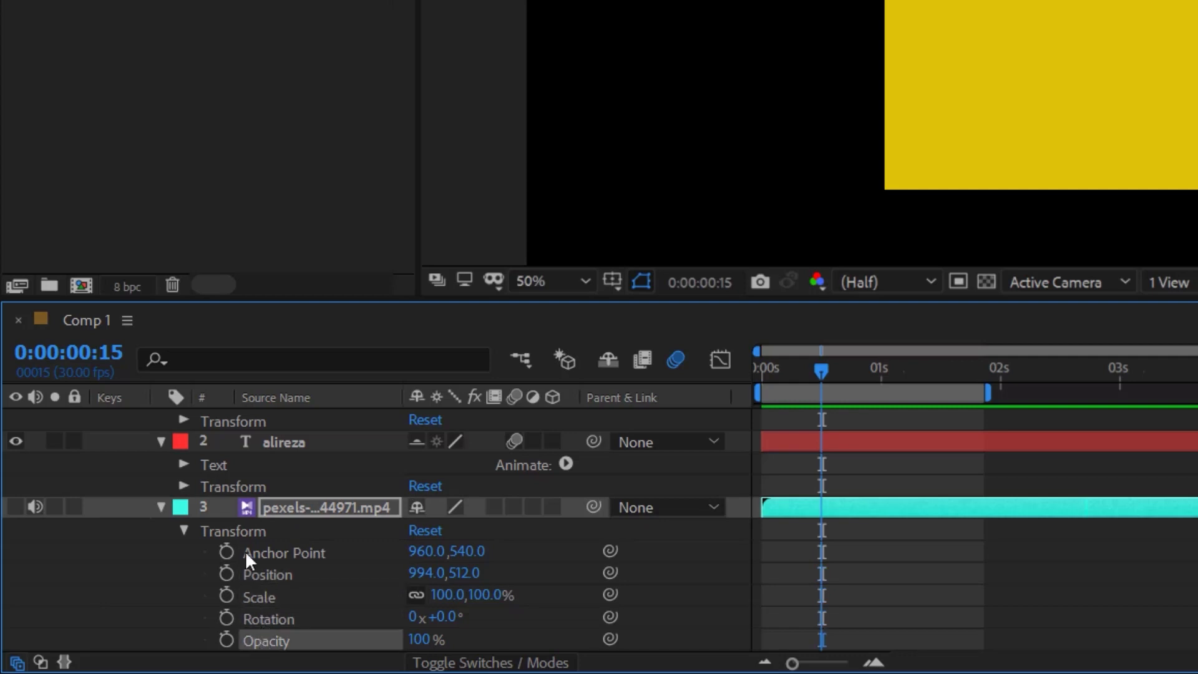
- Collapse the property groups of all three layers and select Shape Layer 1
left_click(167, 507)
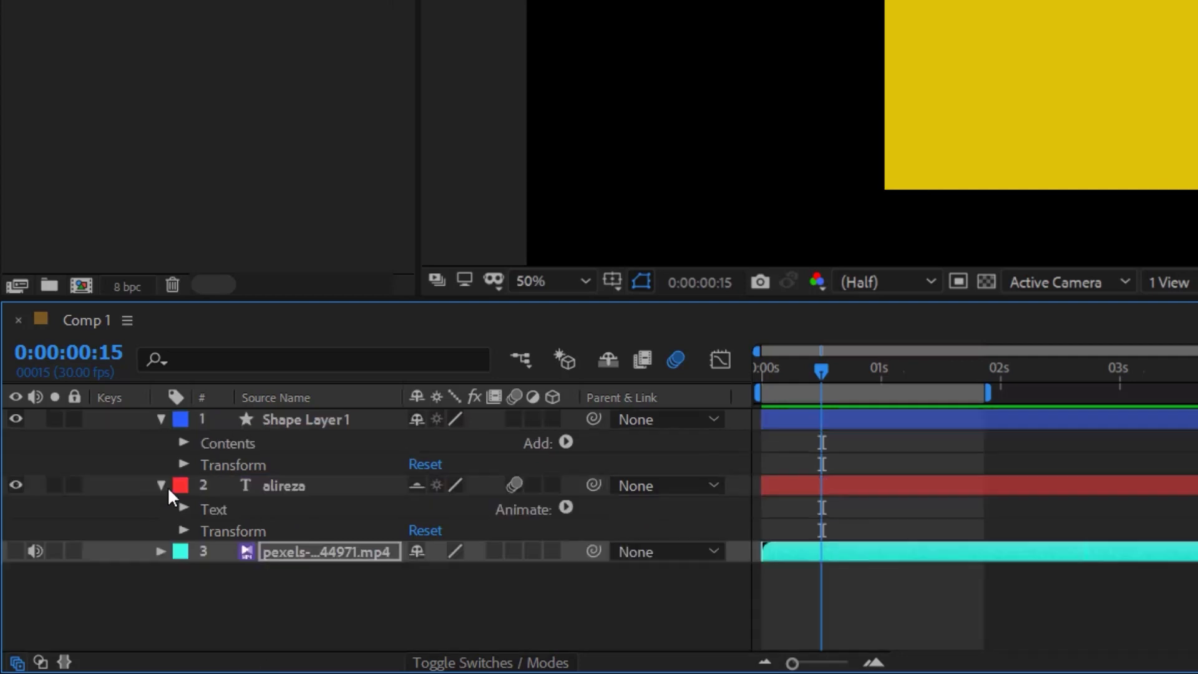
left_click(167, 484)
left_click(159, 419)
left_click(159, 419)
left_click(159, 419)
left_click(159, 422)
left_click(259, 419)
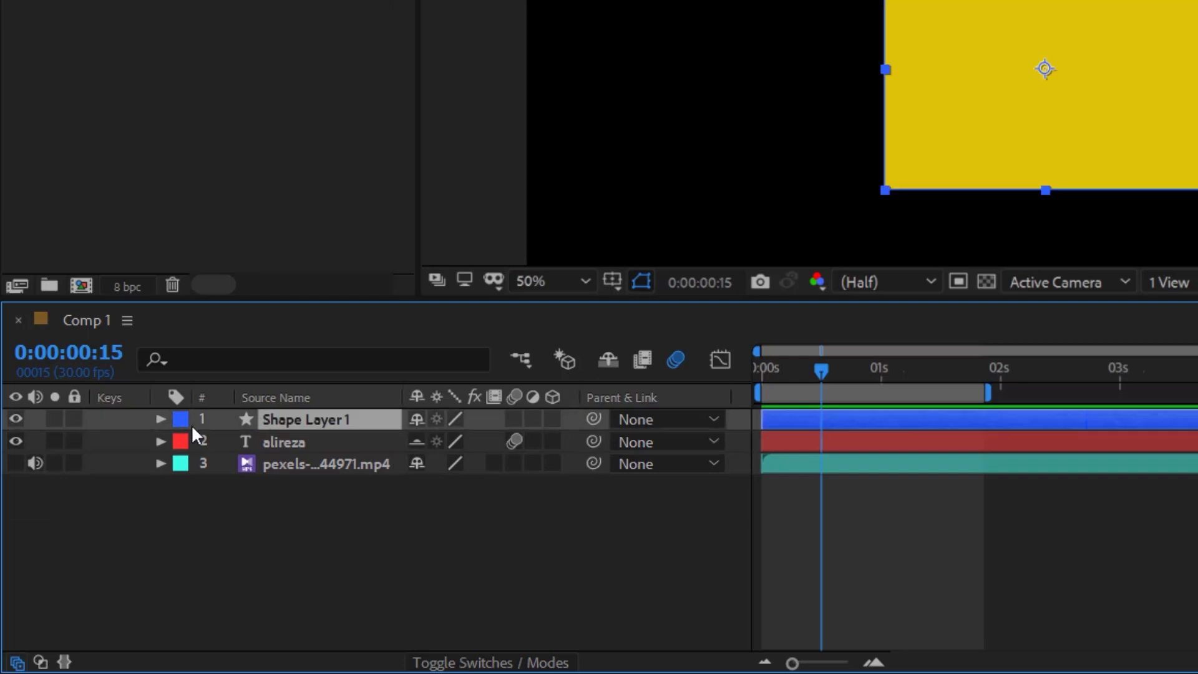
- Expand all three layers again to compare the shape's Contents, the text's Text and the video's Audio groups
left_click(160, 420)
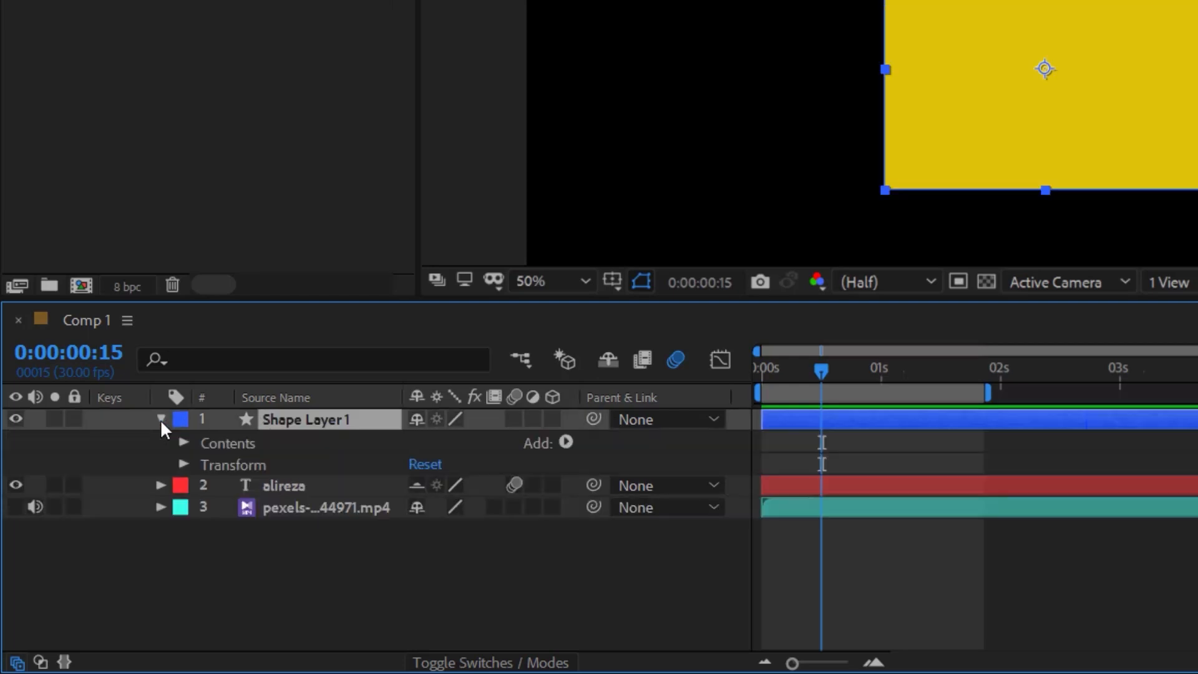
left_click(160, 486)
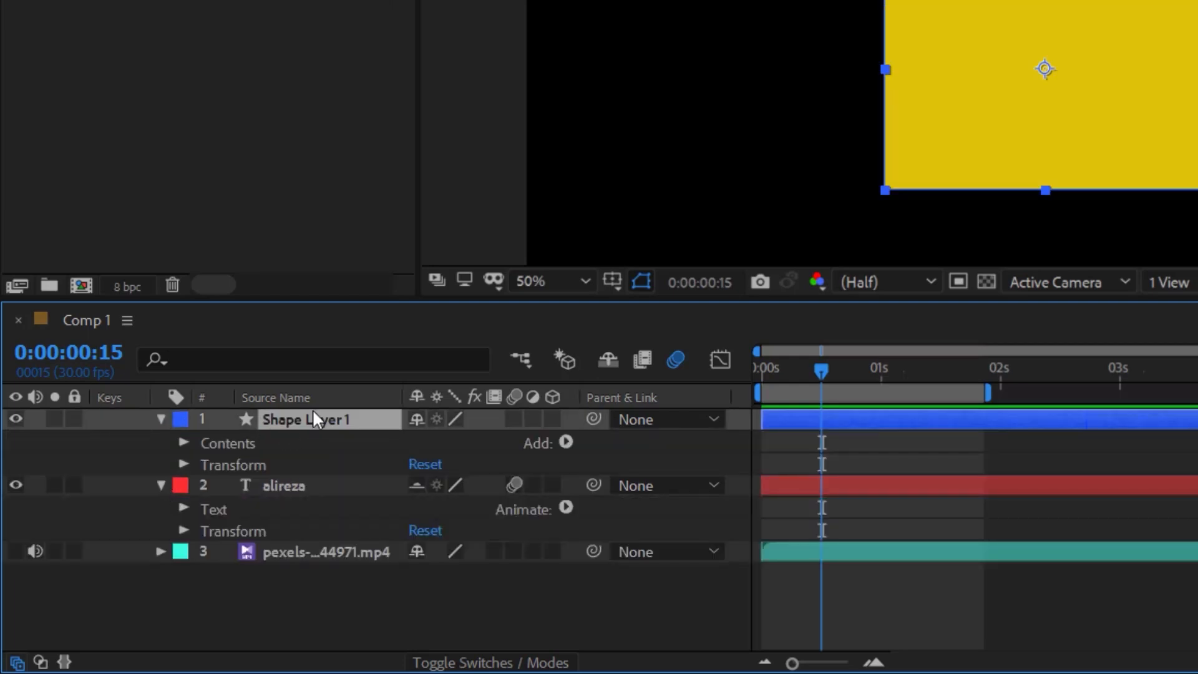
left_click(225, 445)
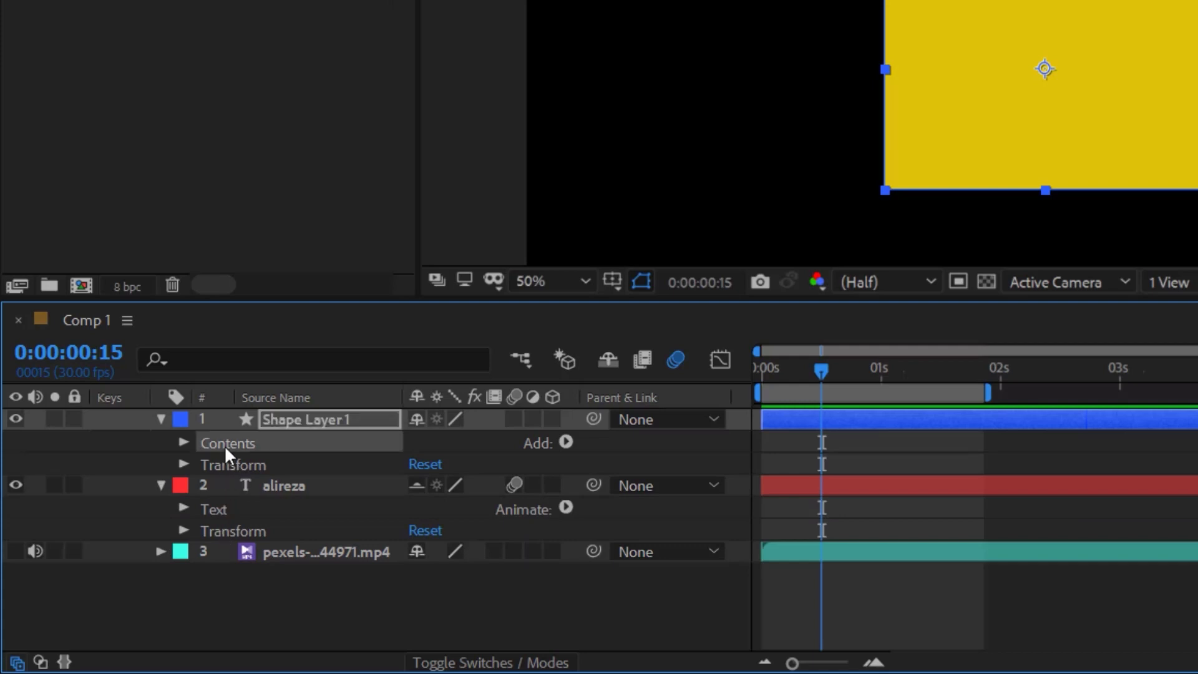
left_click(222, 512)
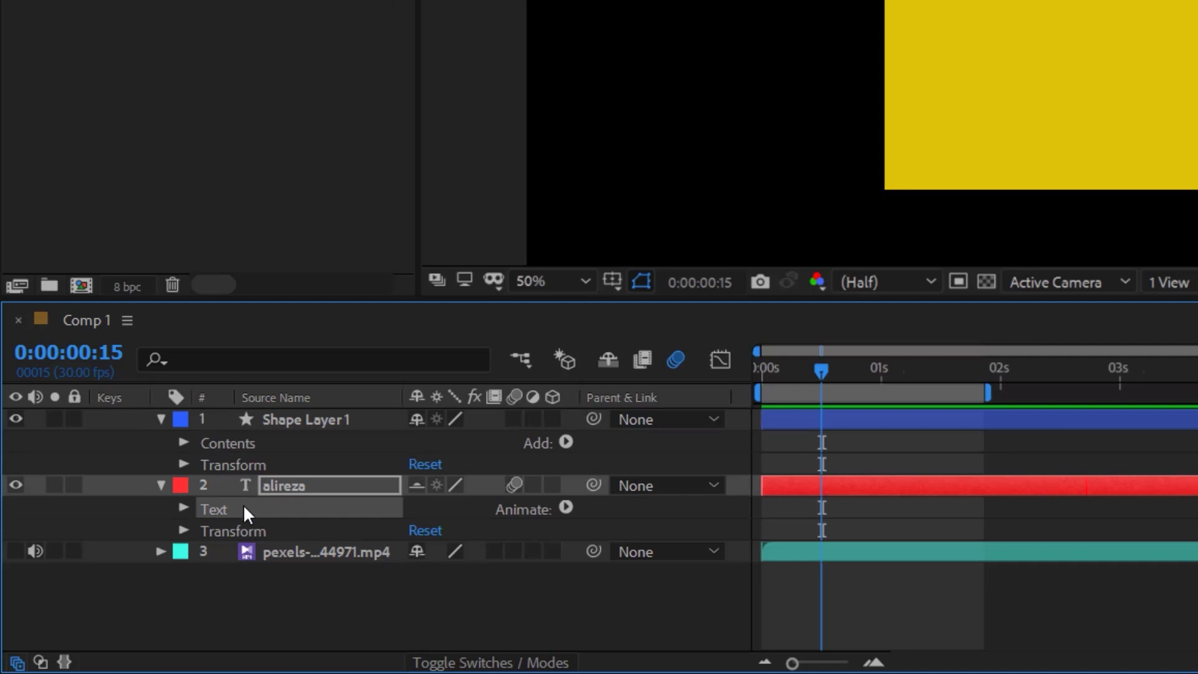
left_click(297, 555)
left_click(160, 550)
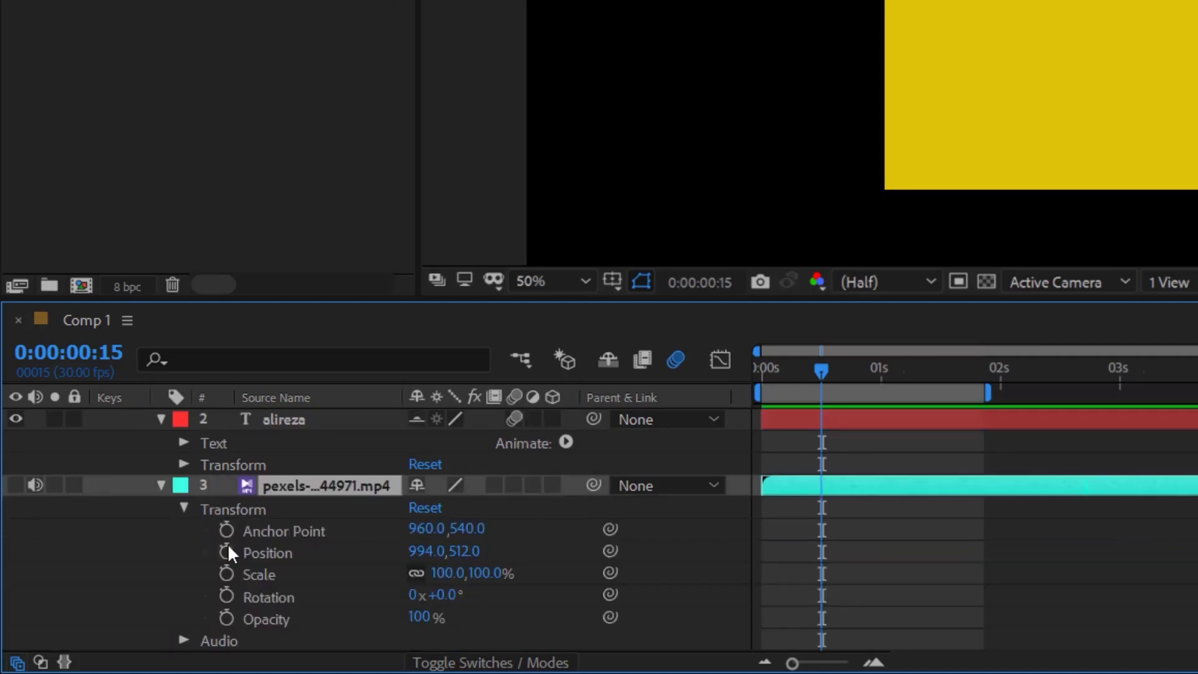
left_click(184, 511)
left_click(229, 600)
- Go through the Transform groups shared by the layers and the Contents and Text groups specific to the shape and text layers
left_click(222, 529)
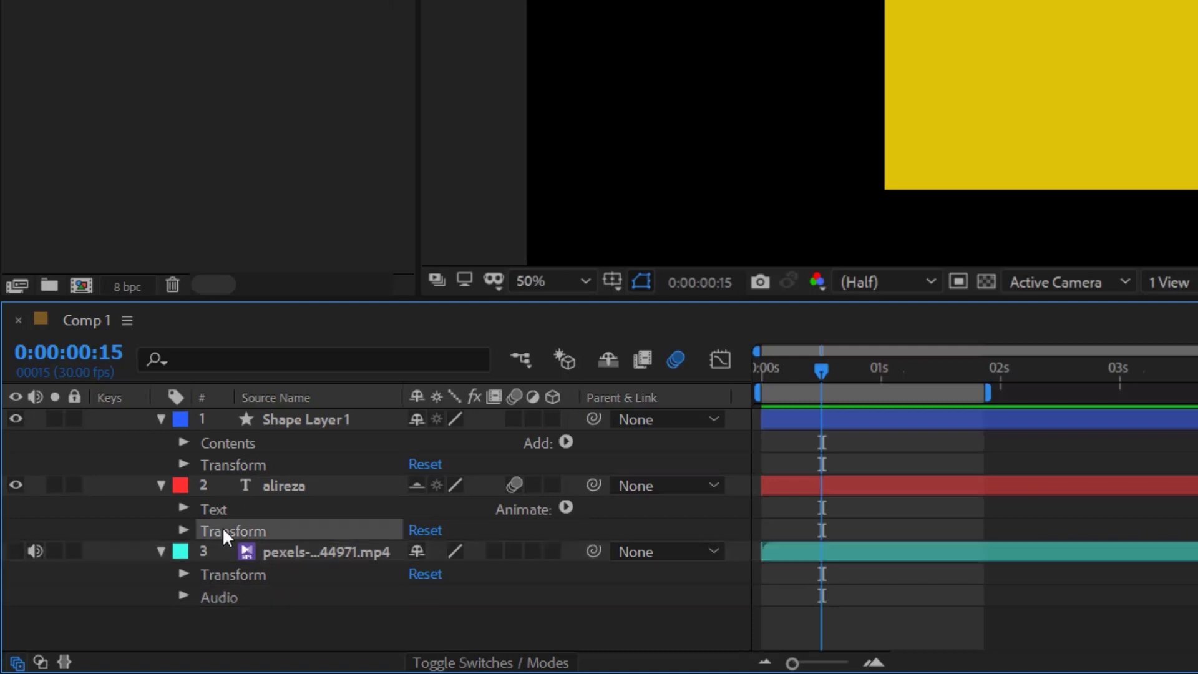
left_click(230, 462)
left_click(235, 441)
left_click(230, 460)
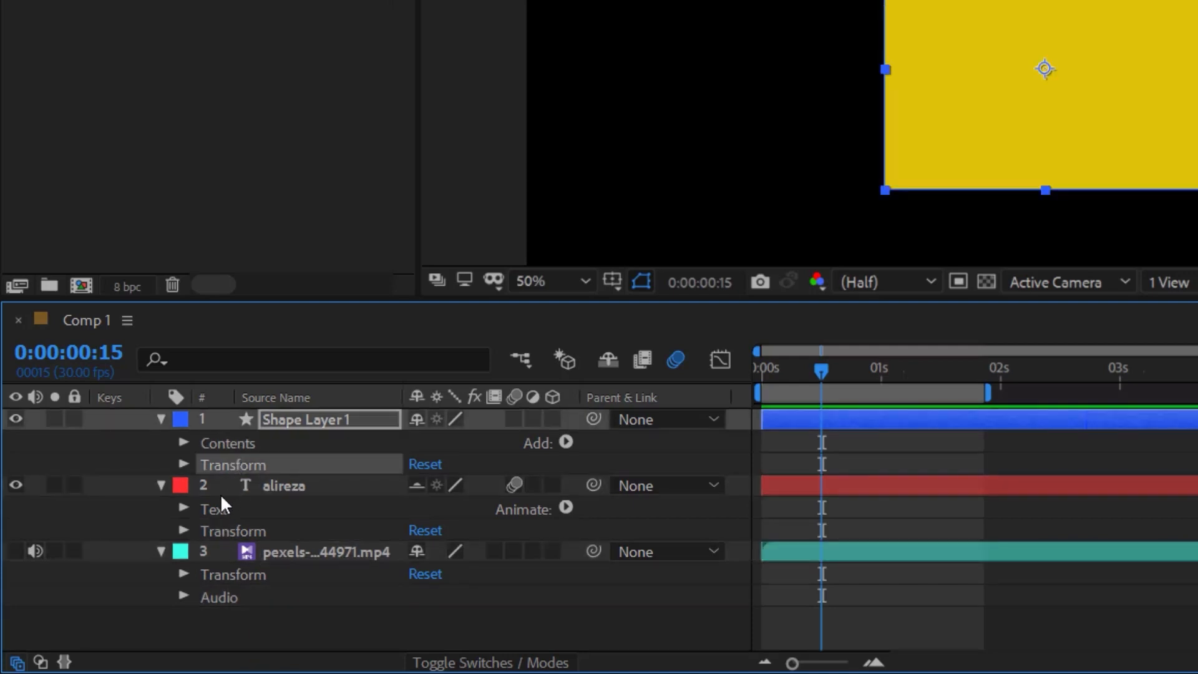
left_click(219, 508)
left_click(232, 530)
left_click(290, 550)
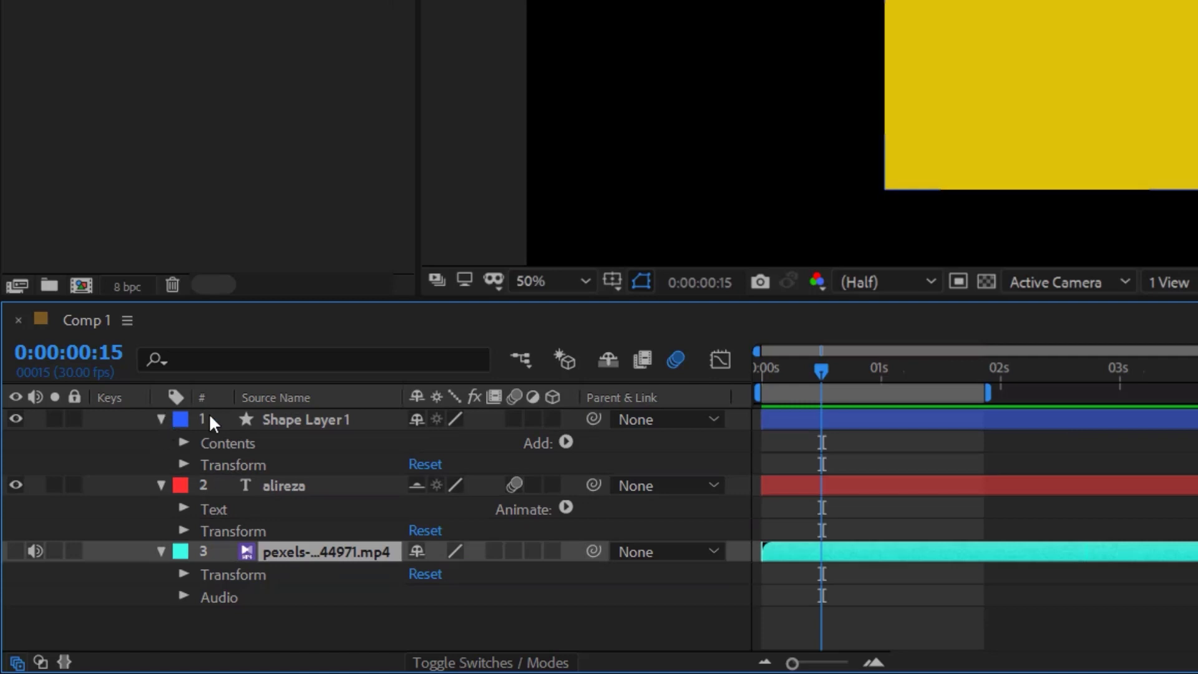
- Select all three layers and toggle their property groups together, leaving every layer collapsed
key("ctrl+a")
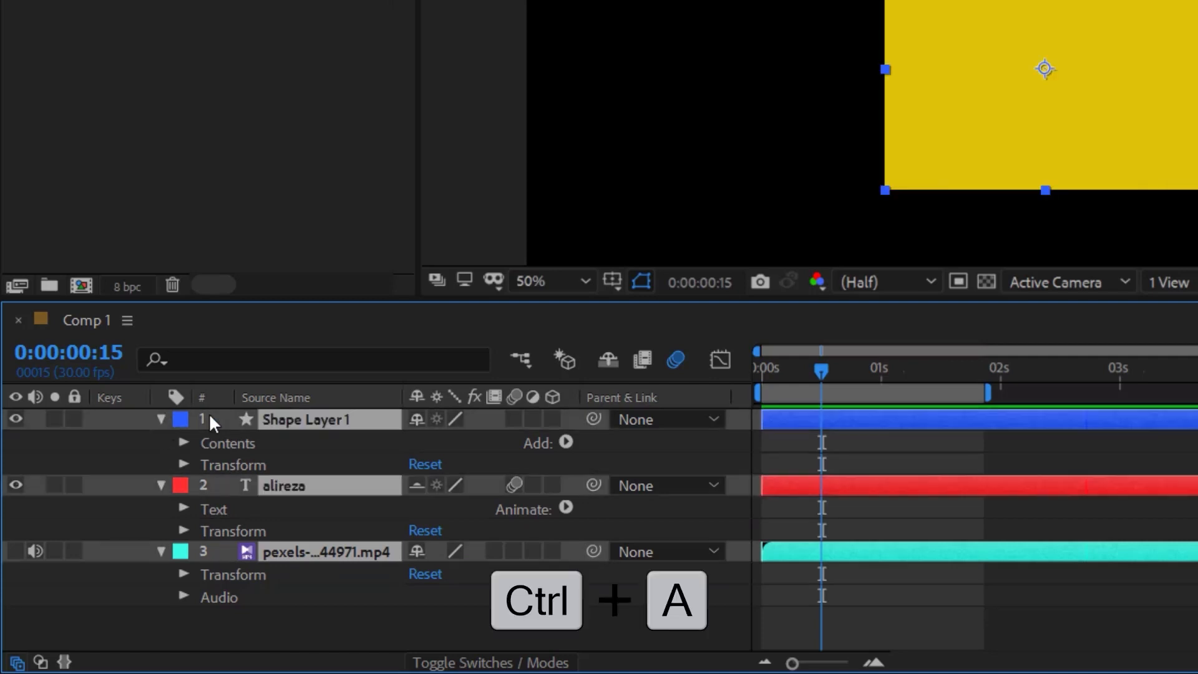
left_click(160, 419)
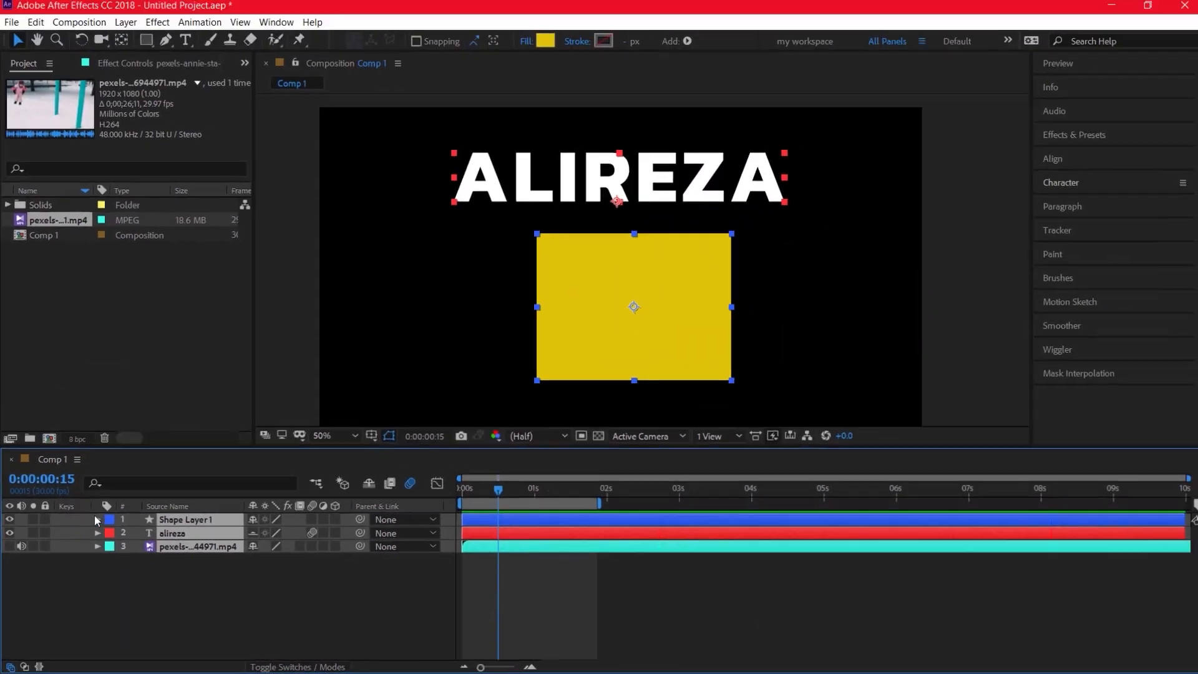
left_click(97, 520)
left_click(95, 521)
left_click(95, 521)
left_click(95, 520)
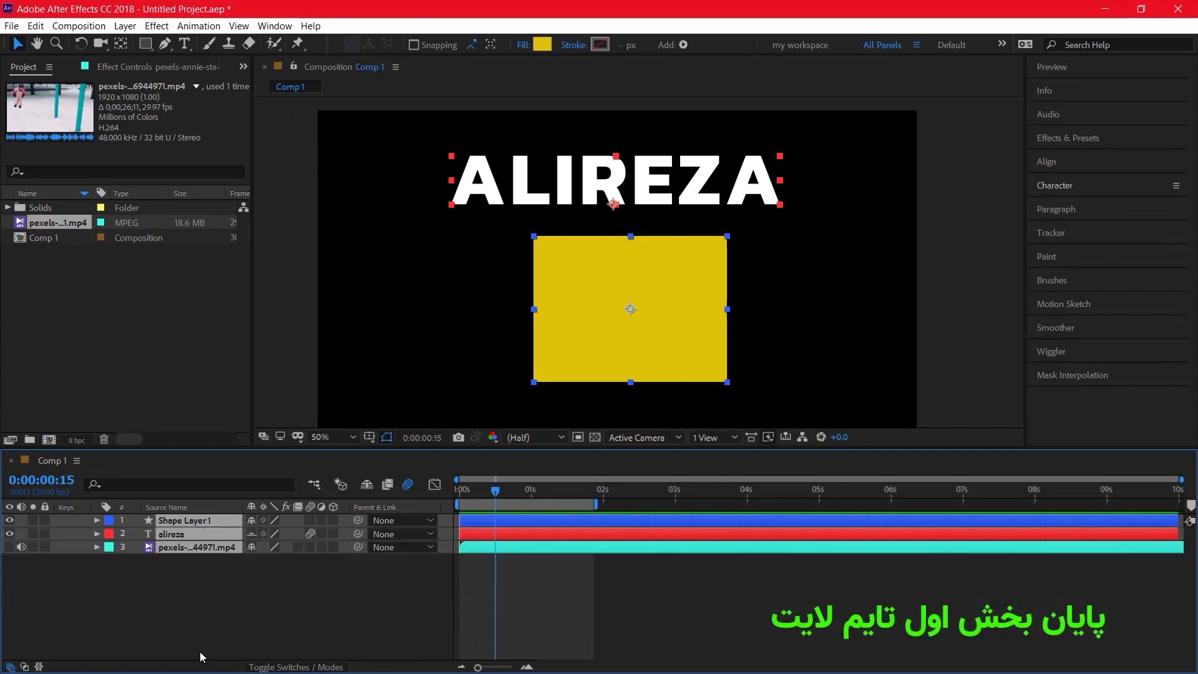